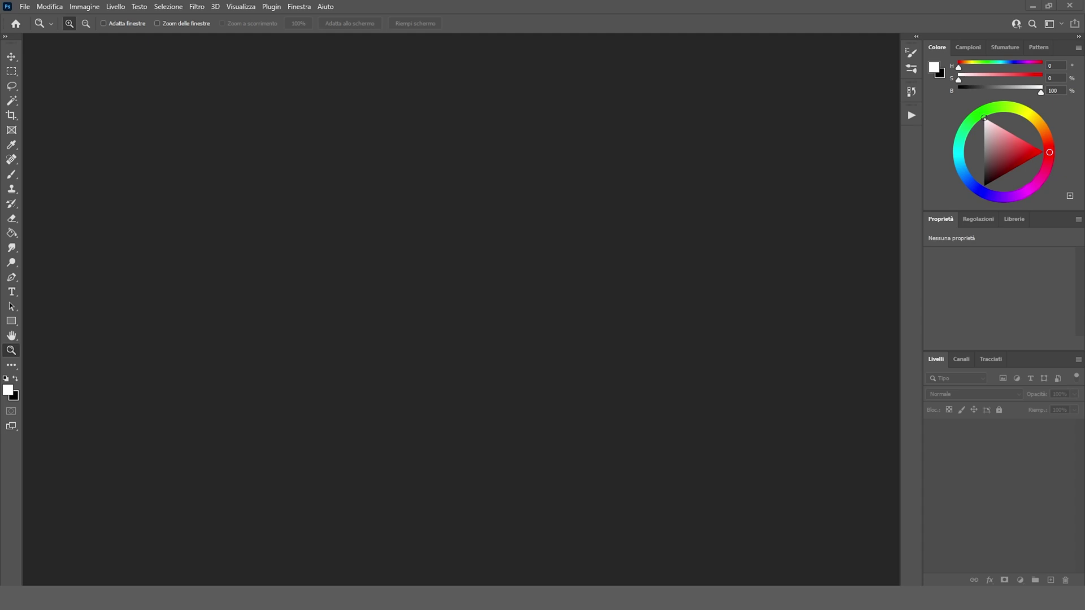
Open the old-man portrait JPG as a 3127 × 4691 px document, accepting the colour profile
left_click_drag(82, 361, 401, 368)
key("Return")
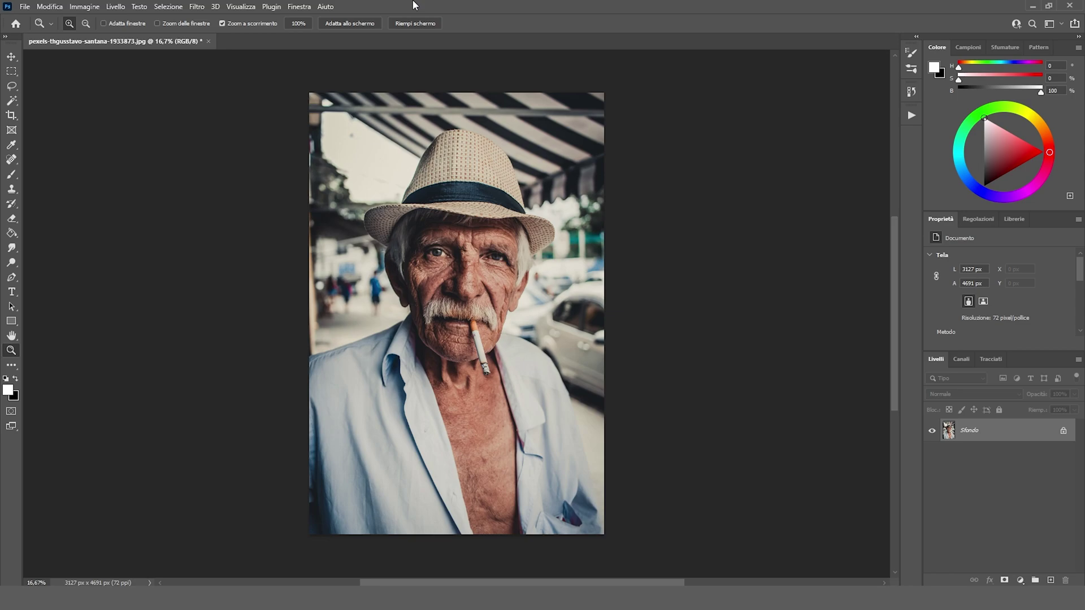
left_click(84, 7)
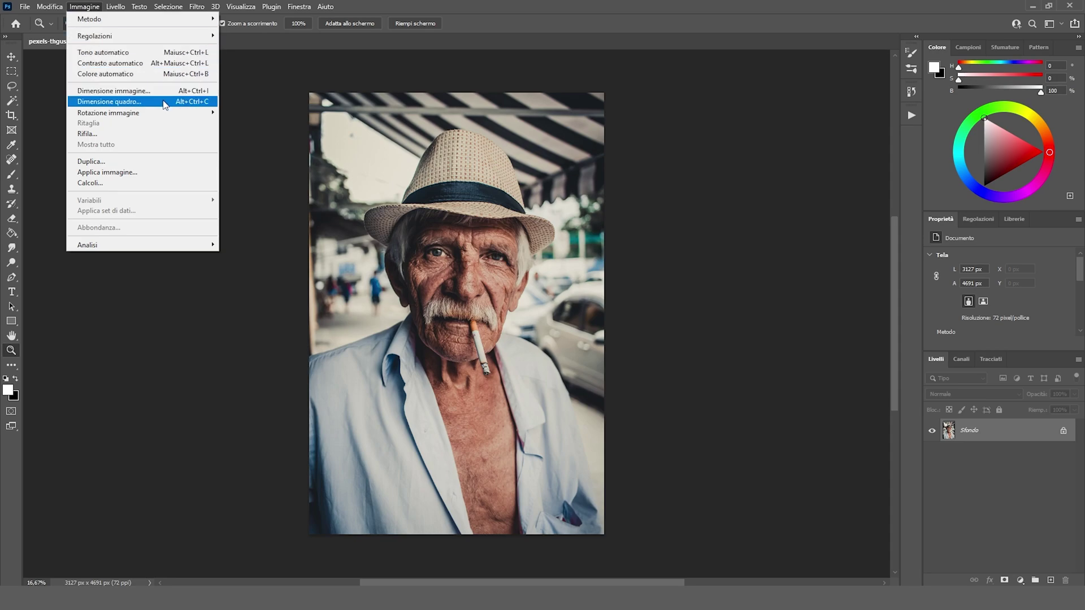
Resize the portrait to 720 × 1080 px with Mantieni dettagli 2.0 and noise reduction at 0
left_click(129, 92)
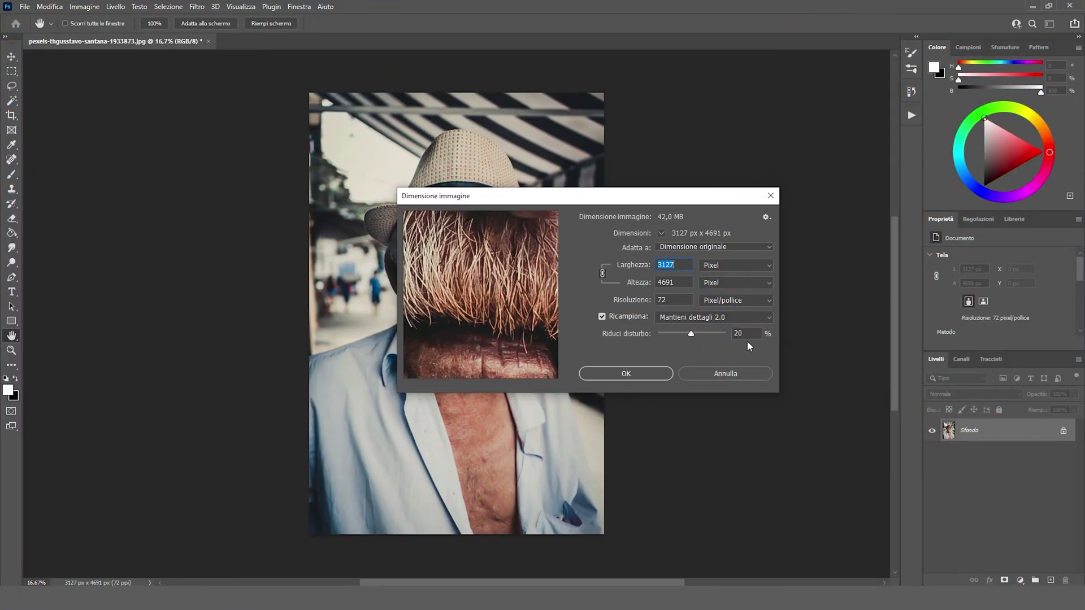
type("720")
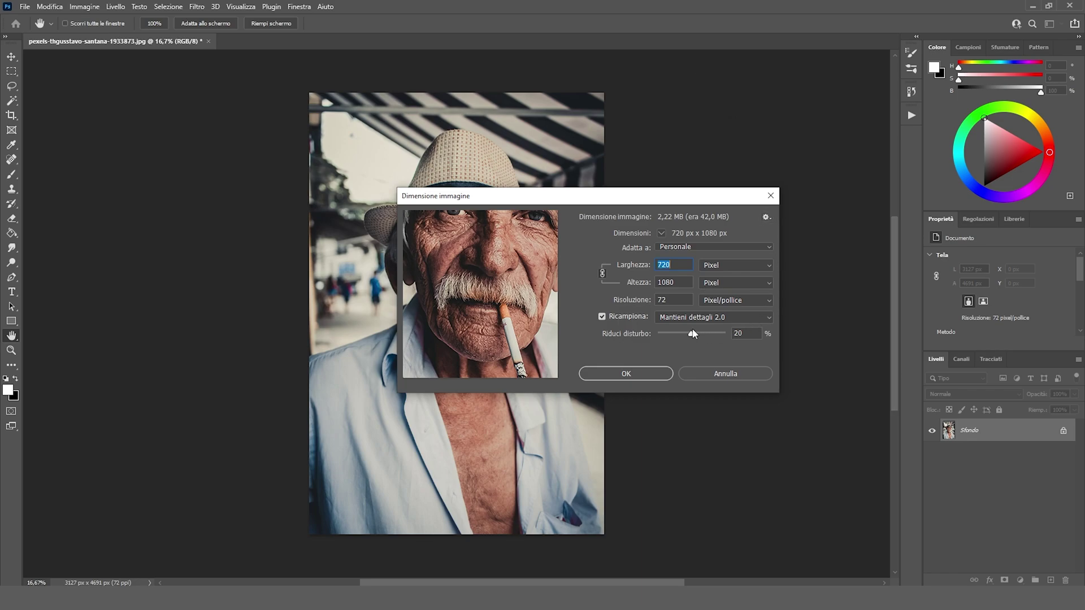
left_click_drag(689, 334, 677, 336)
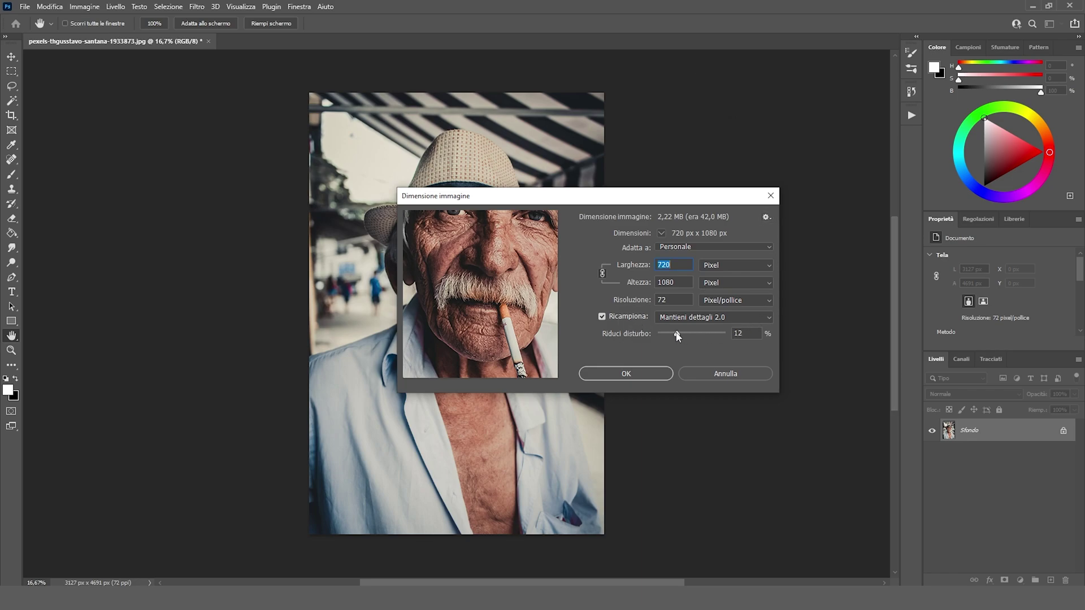
left_click(648, 374)
key("z")
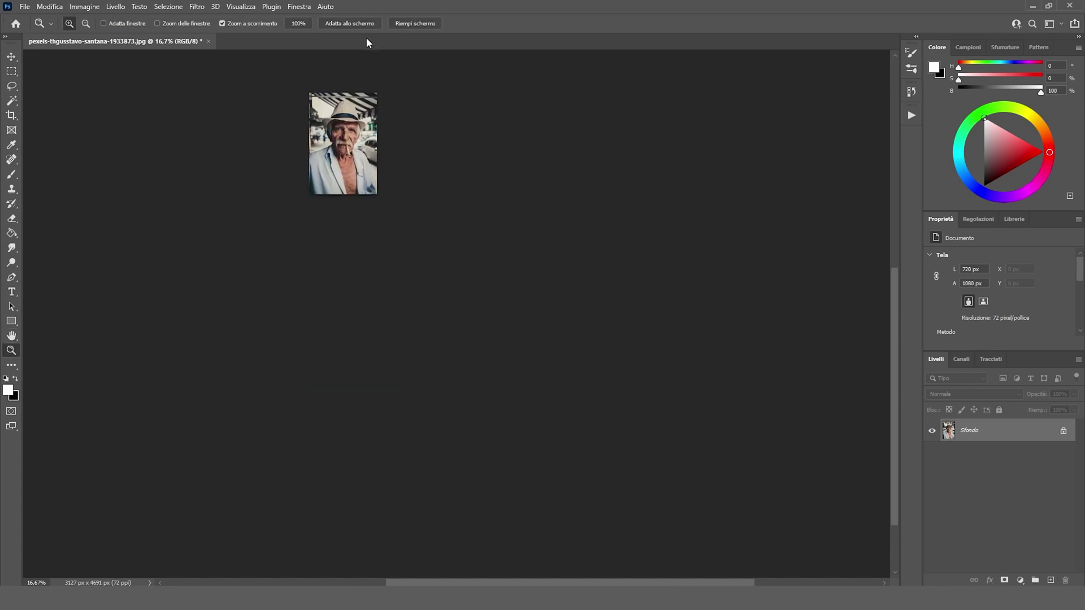
Check the 720 × 1080 portrait at fit-to-screen and 100%, zooming into the left eye
left_click(366, 24)
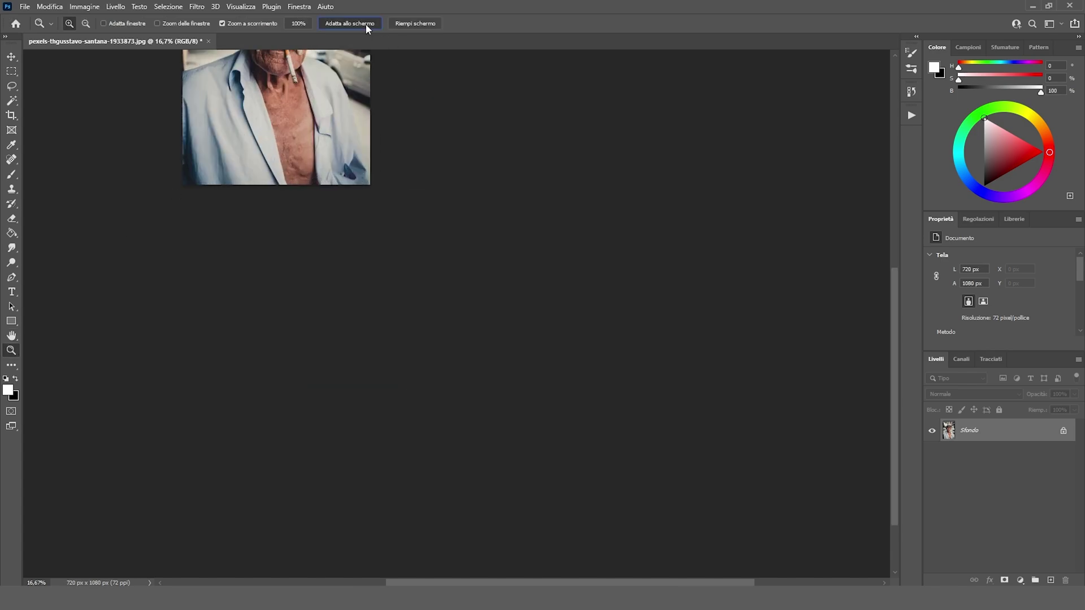
left_click(306, 23)
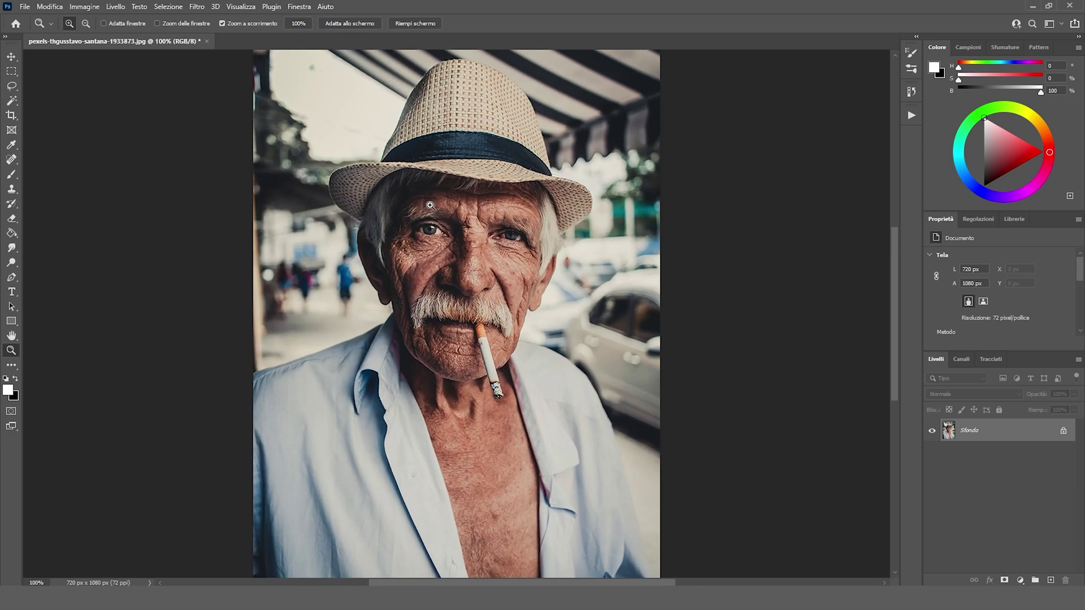
left_click_drag(442, 220, 445, 229)
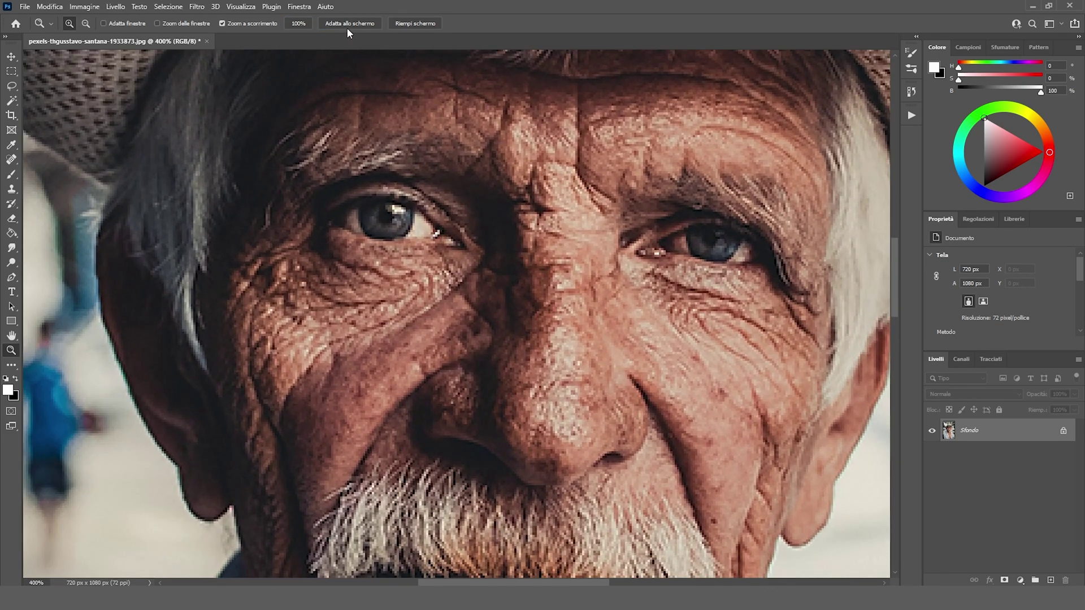
left_click(347, 26)
Export an optimized JPEG via Salva per Web named 'Immagine downscalata' into the upscaling folder
left_click(25, 7)
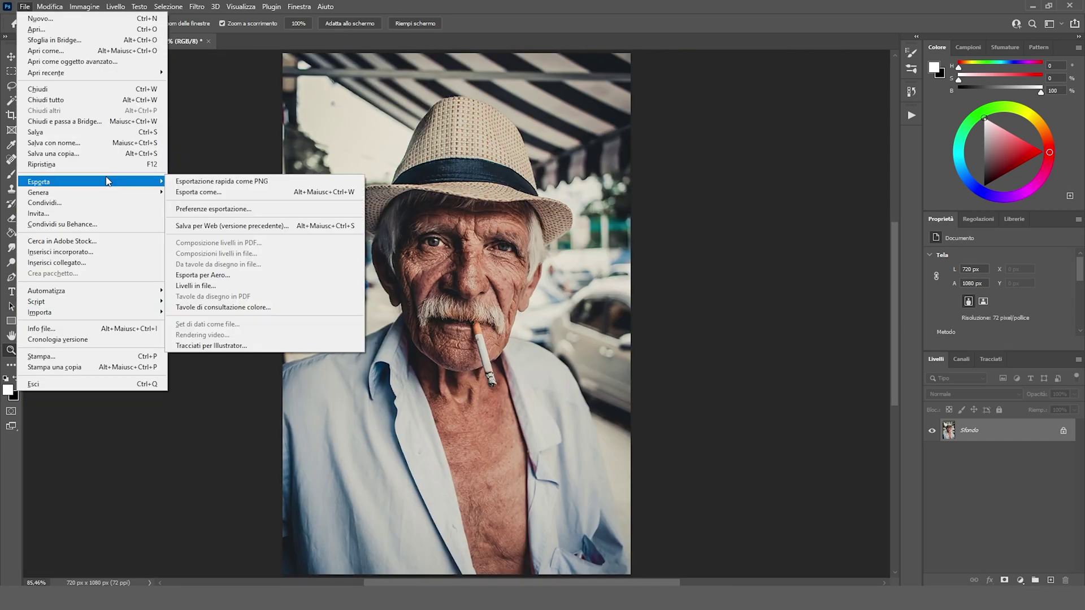
left_click(225, 226)
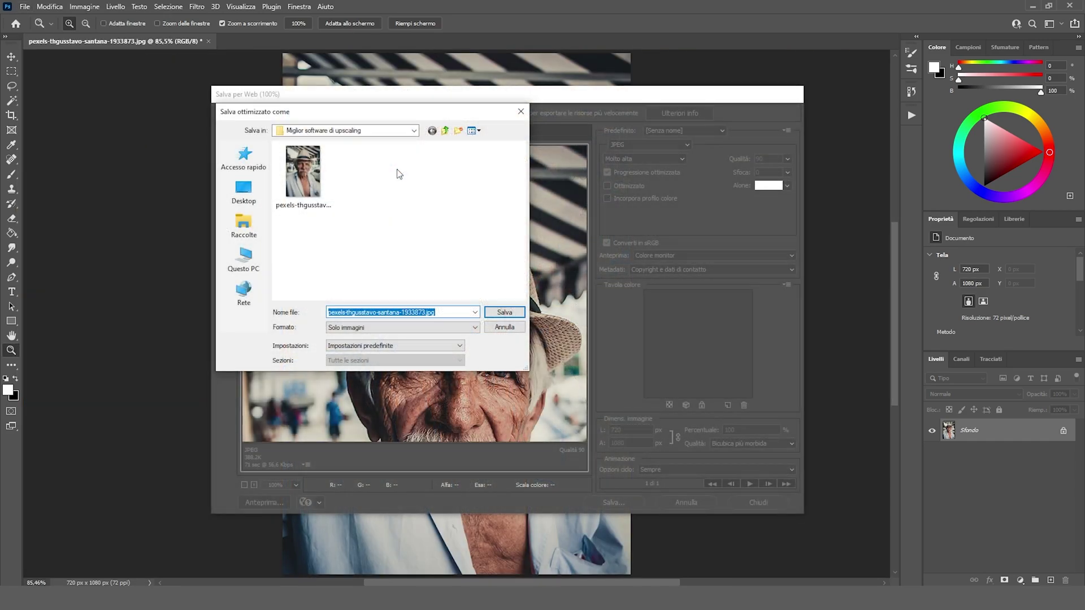
type("Immagine")
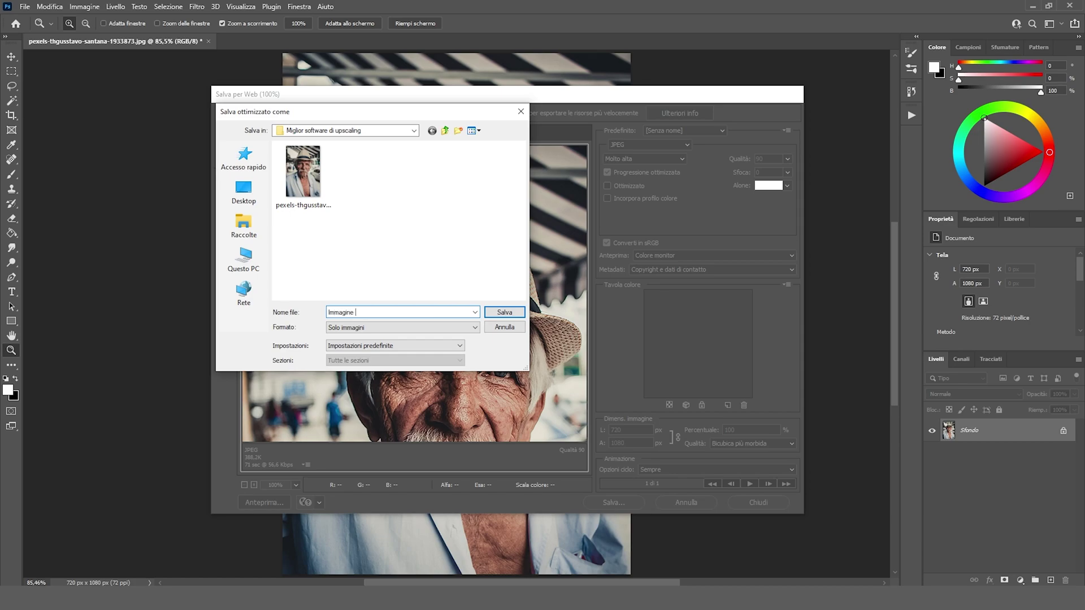
type(" downscalata")
key("Return")
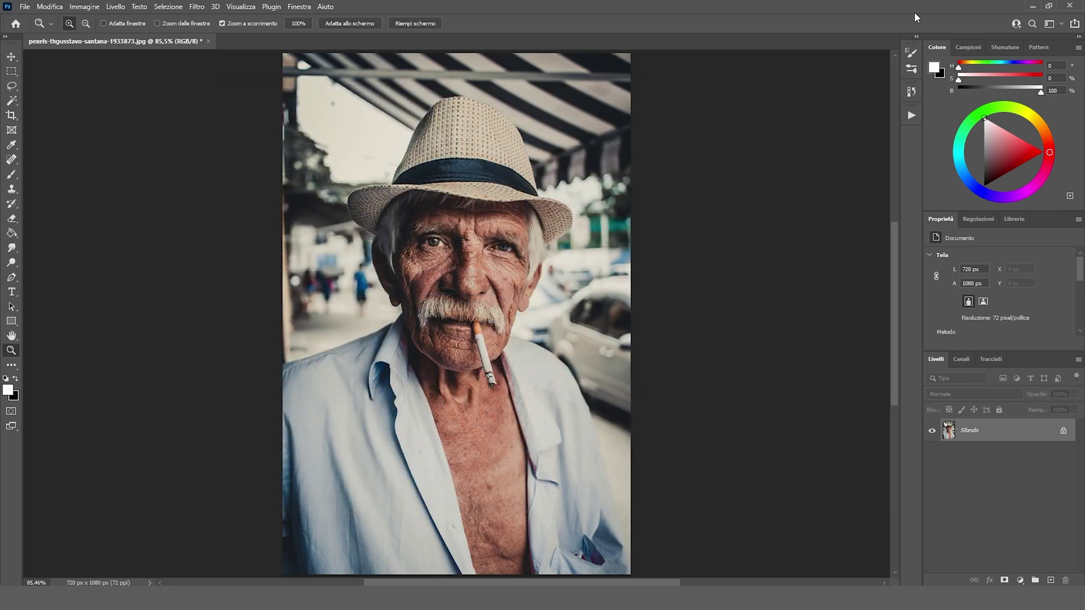
Upload Immagine-downscalata.jpg to Vance AI and review the credit balance details
left_click(1029, 5)
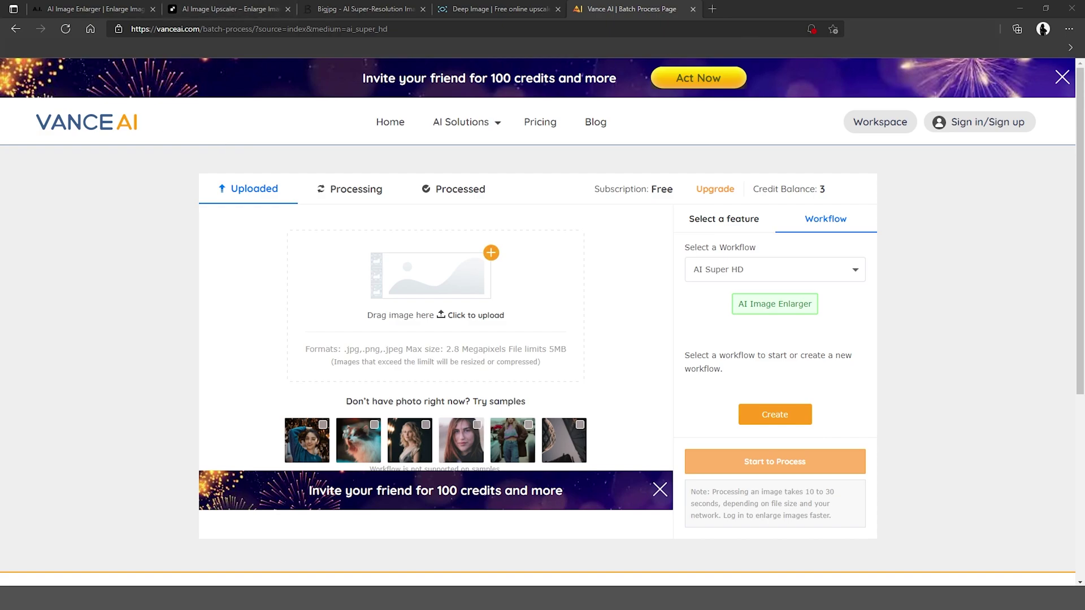
mouse_move(742, 201)
left_mouse_down()
mouse_move(742, 85)
mouse_move(1082, 153)
left_mouse_up()
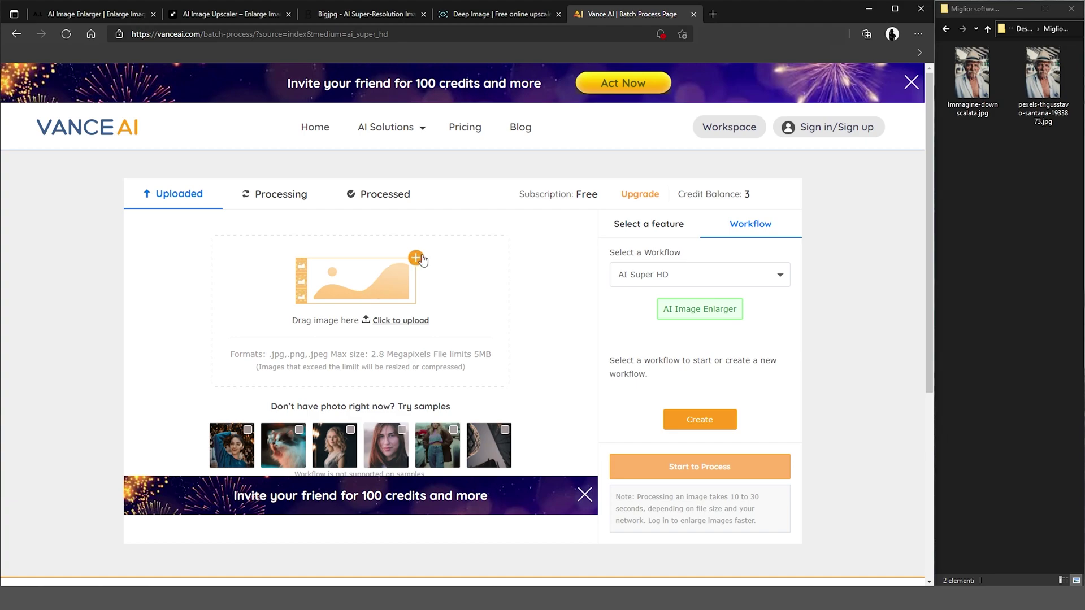
mouse_move(973, 90)
left_mouse_down()
mouse_move(593, 277)
mouse_move(461, 322)
left_mouse_up()
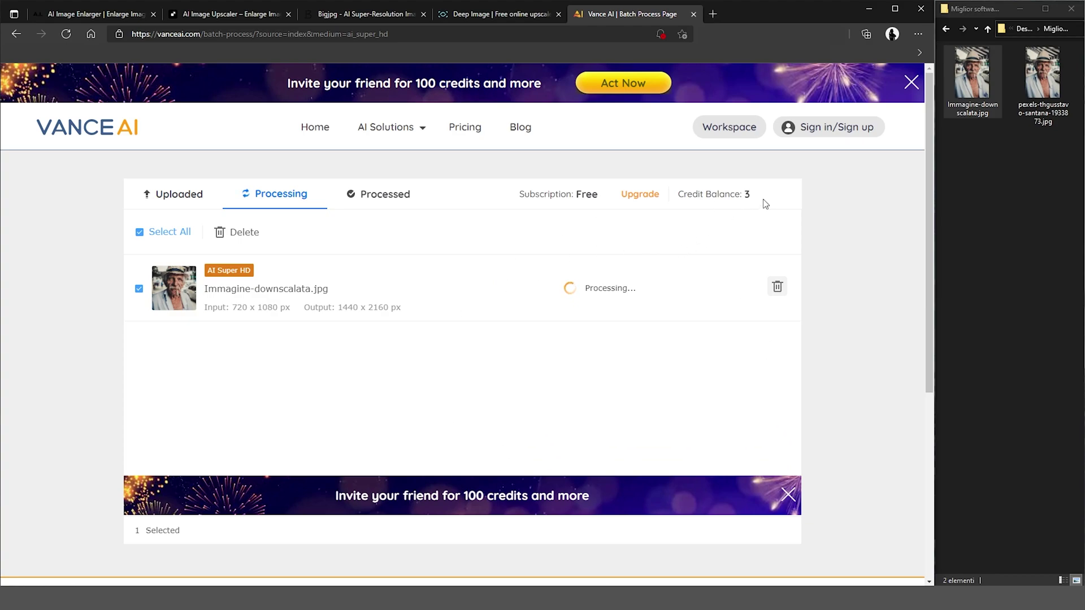
left_click_drag(752, 195, 687, 199)
left_click_drag(614, 204, 665, 207)
left_click(690, 205)
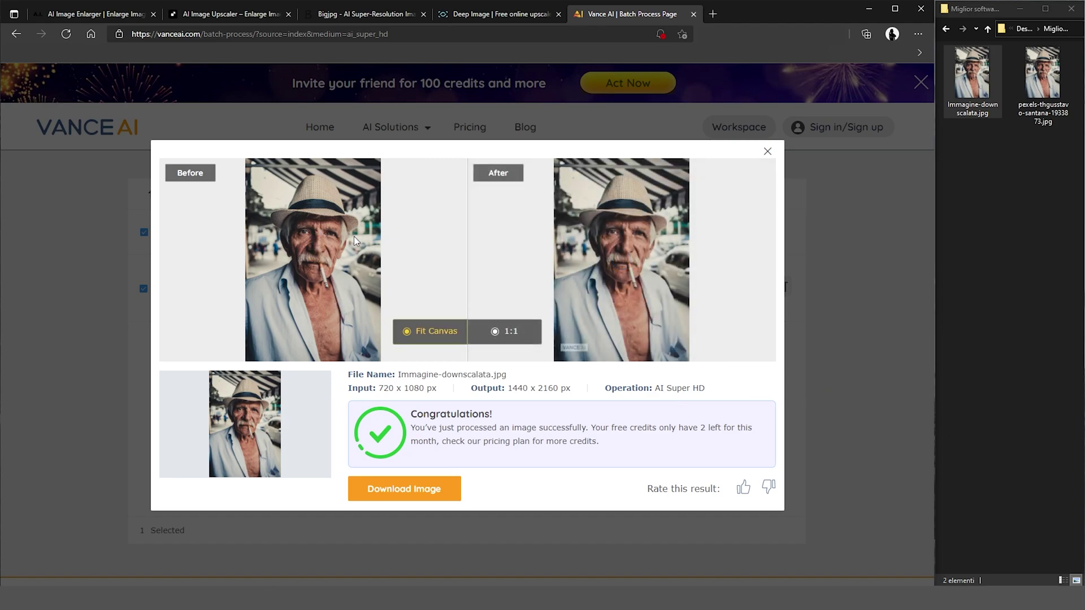
Compare the 1440 × 2160 upscale with the original at 1:1 and request its download
left_click(496, 338)
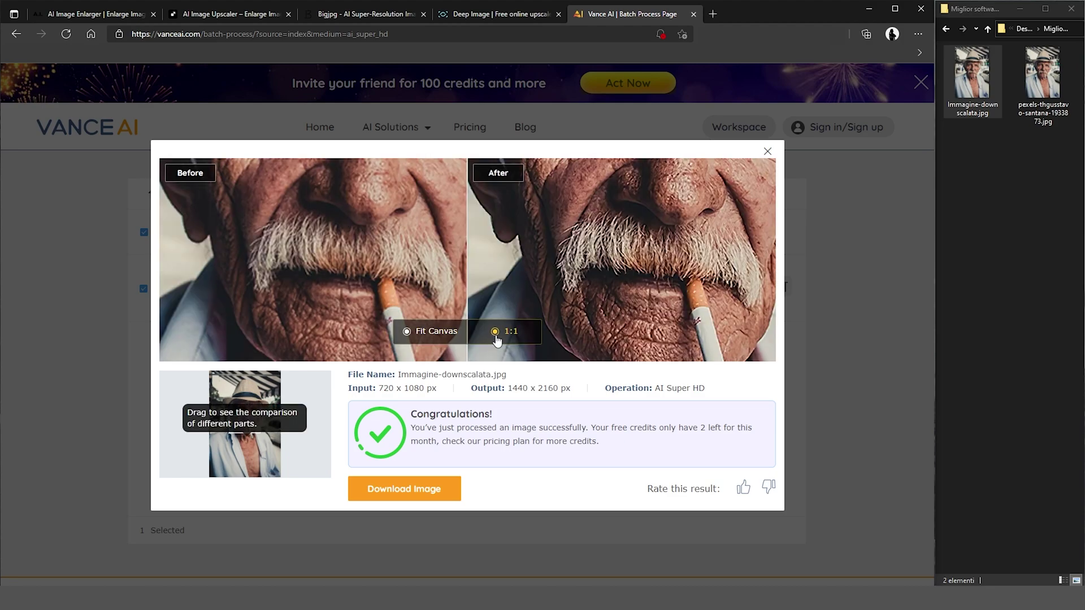
left_click(496, 337)
left_click(439, 490)
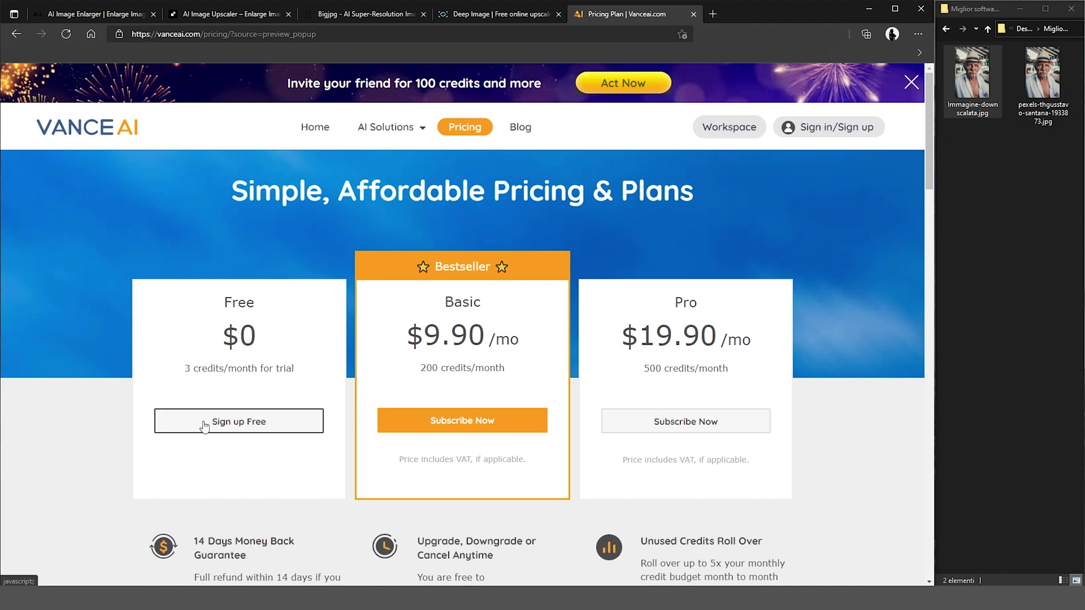
Create a free Vance AI account with Google and decline the discount popup
left_click(205, 427)
left_click(446, 289)
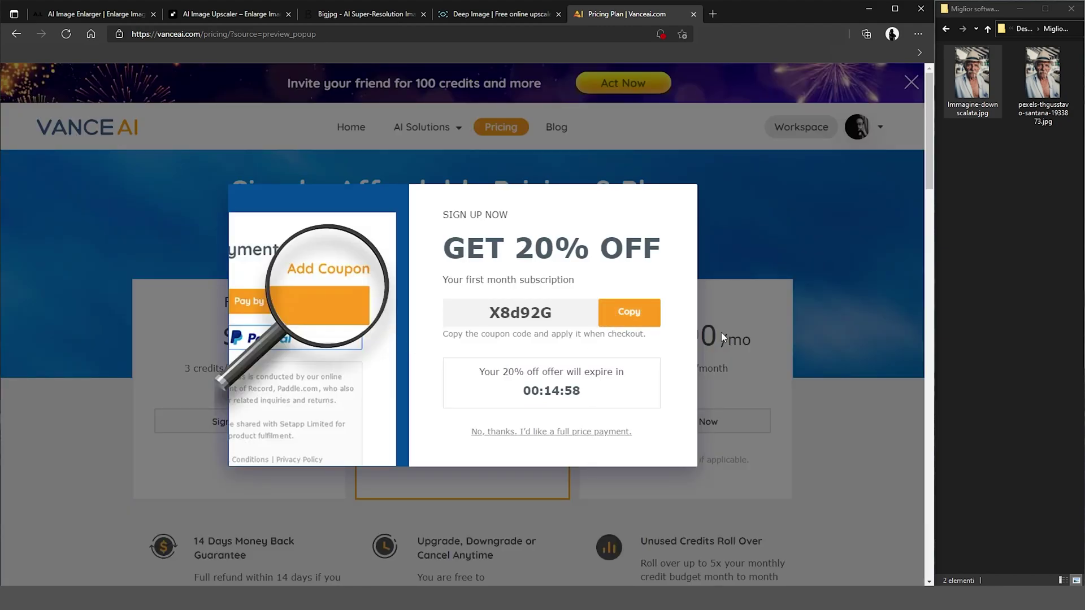
left_click(684, 198)
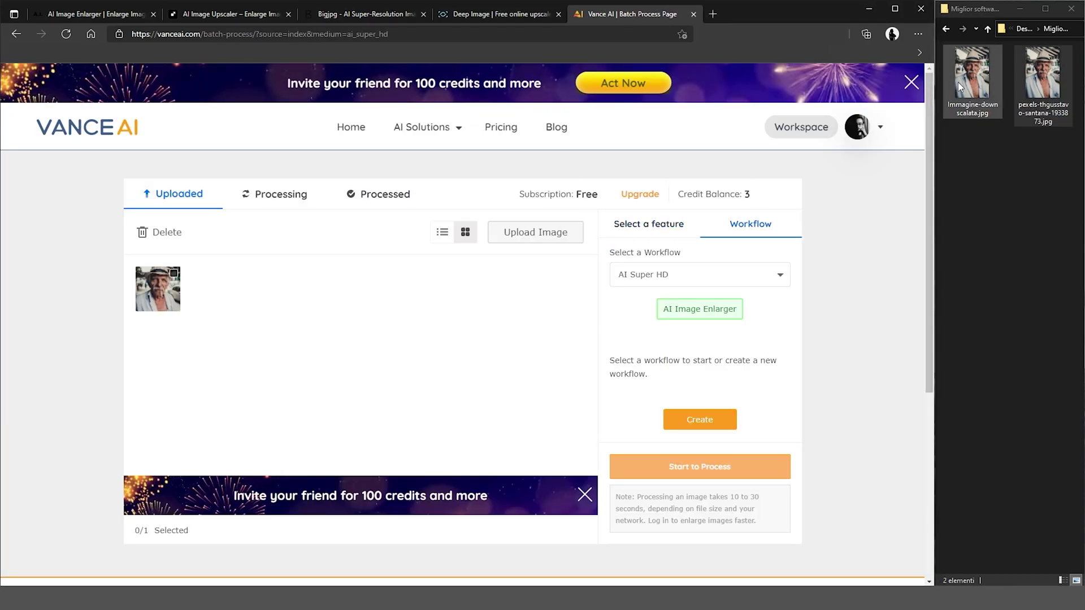
Reprocess the uploaded portrait and download the 1440 × 2160 result as vanceai.jpg
left_click(174, 274)
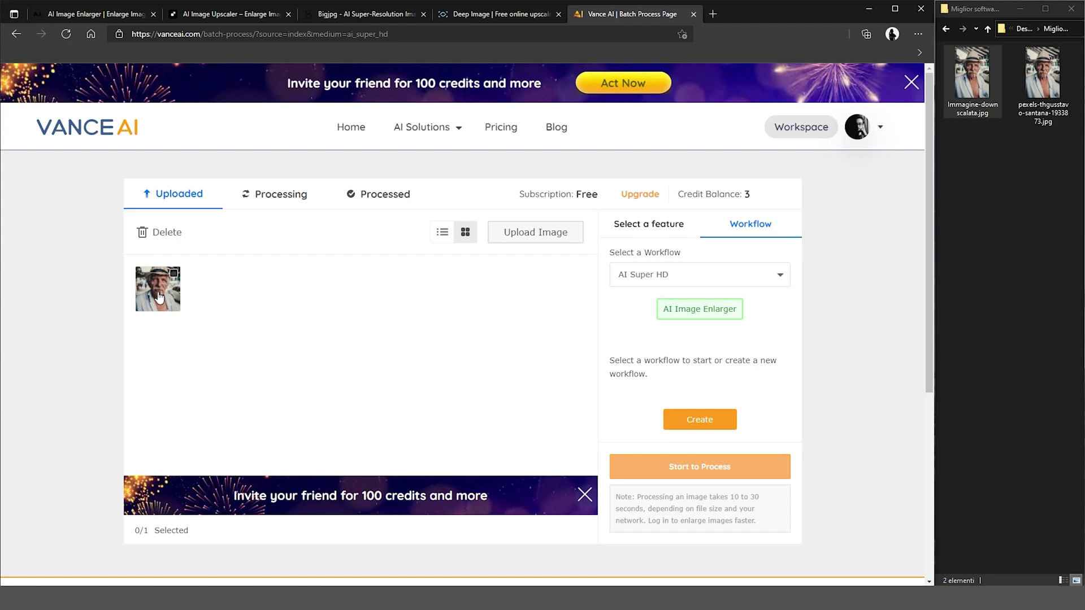
left_click(690, 466)
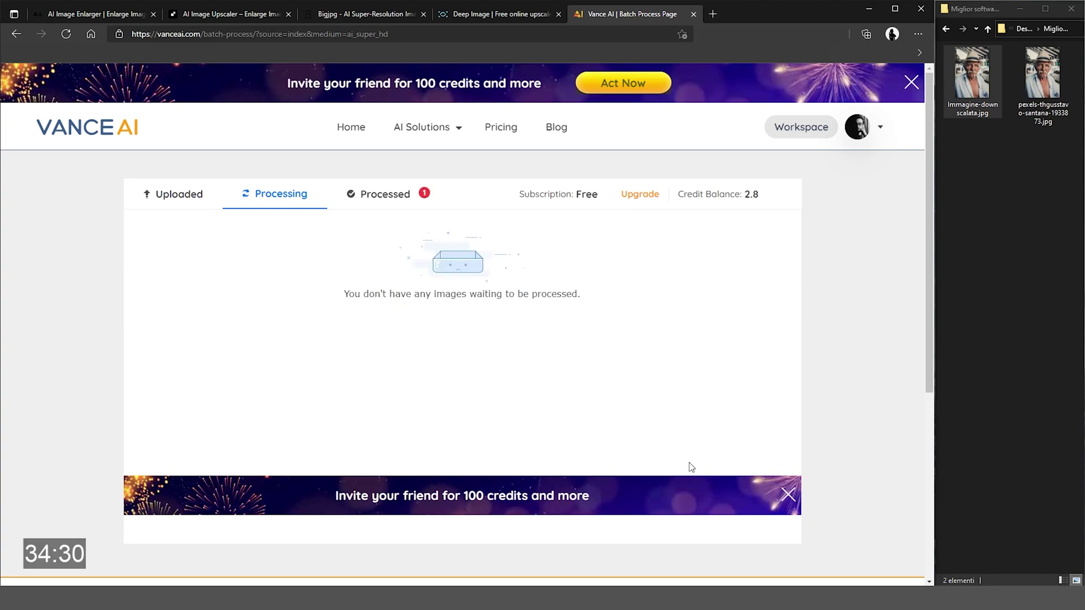
left_click(415, 194)
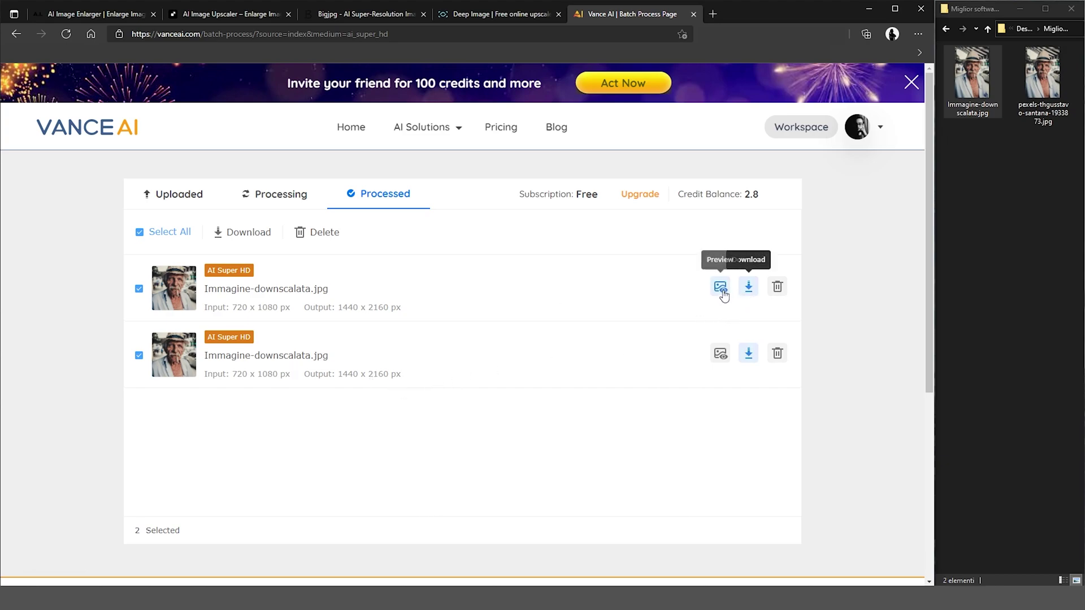
left_click(749, 288)
left_click(978, 171)
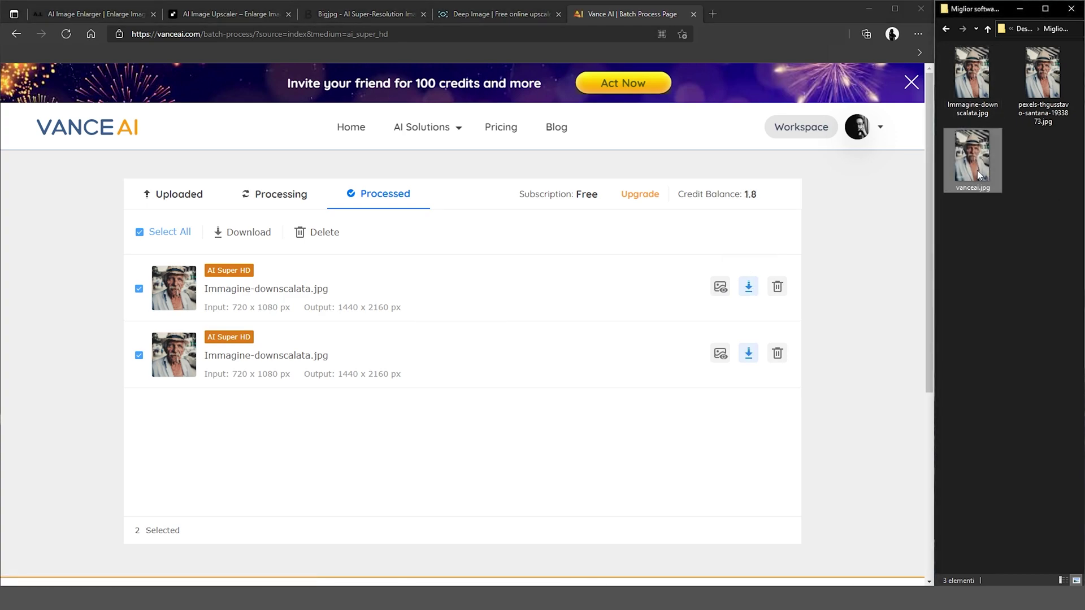
left_click(670, 123)
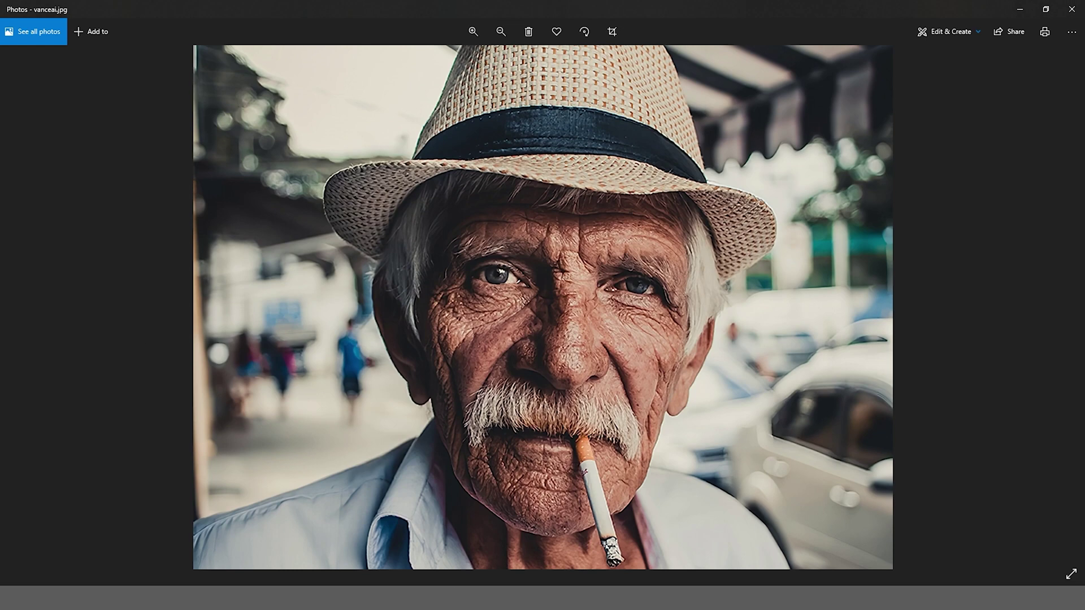
Zoom and pan around vanceai.jpg down to the mouth, then close the Photos viewer
scroll(528, 374, "up", 1, "ctrl")
scroll(527, 374, "up", 1, "ctrl")
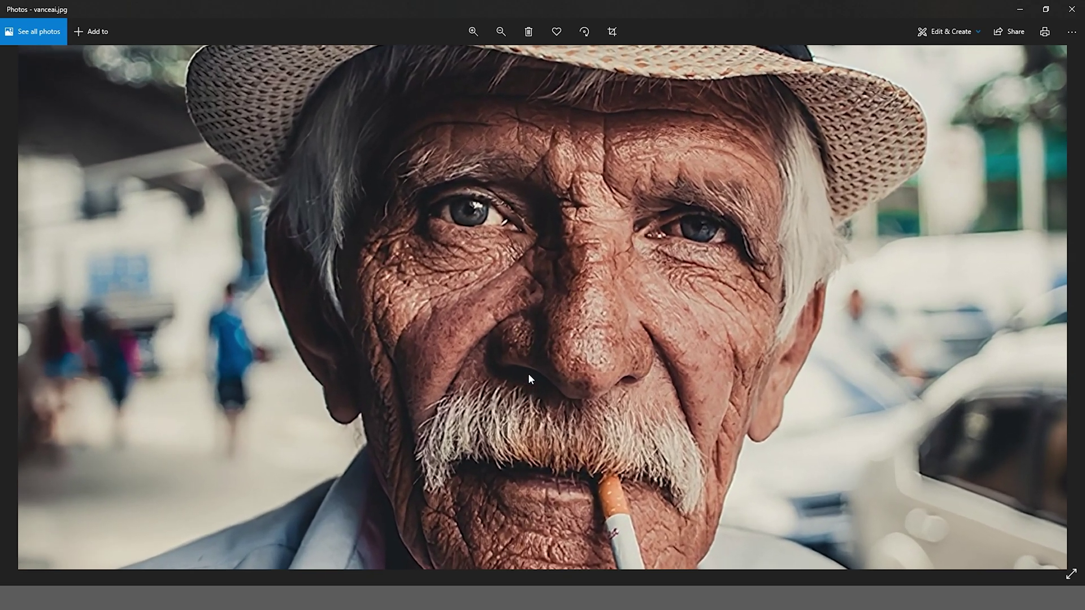
scroll(528, 373, "up", 1, "ctrl")
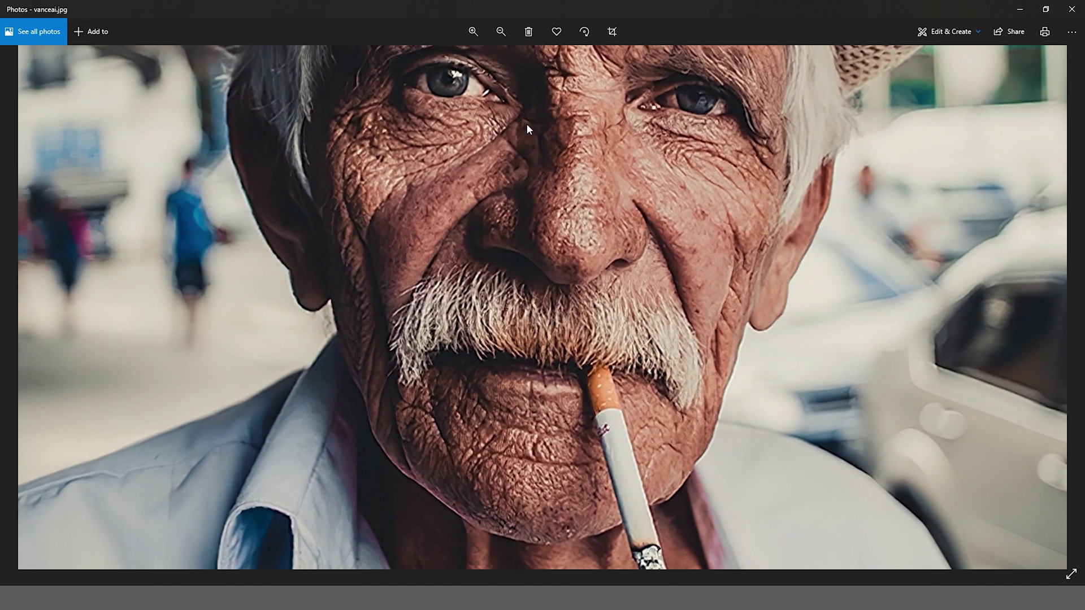
left_click_drag(515, 246, 494, 183)
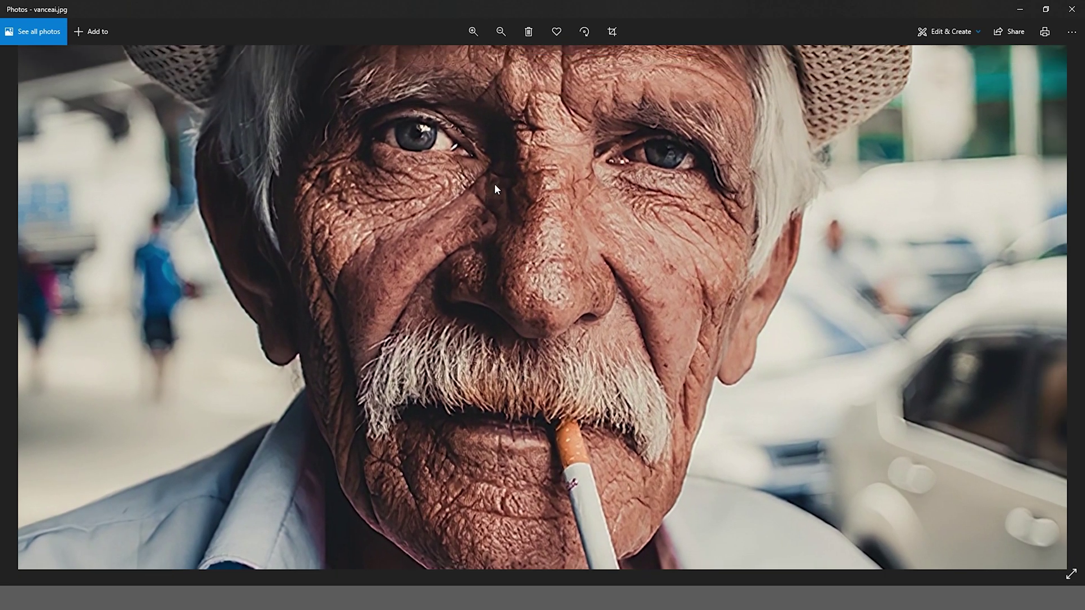
scroll(484, 297, "up", 1)
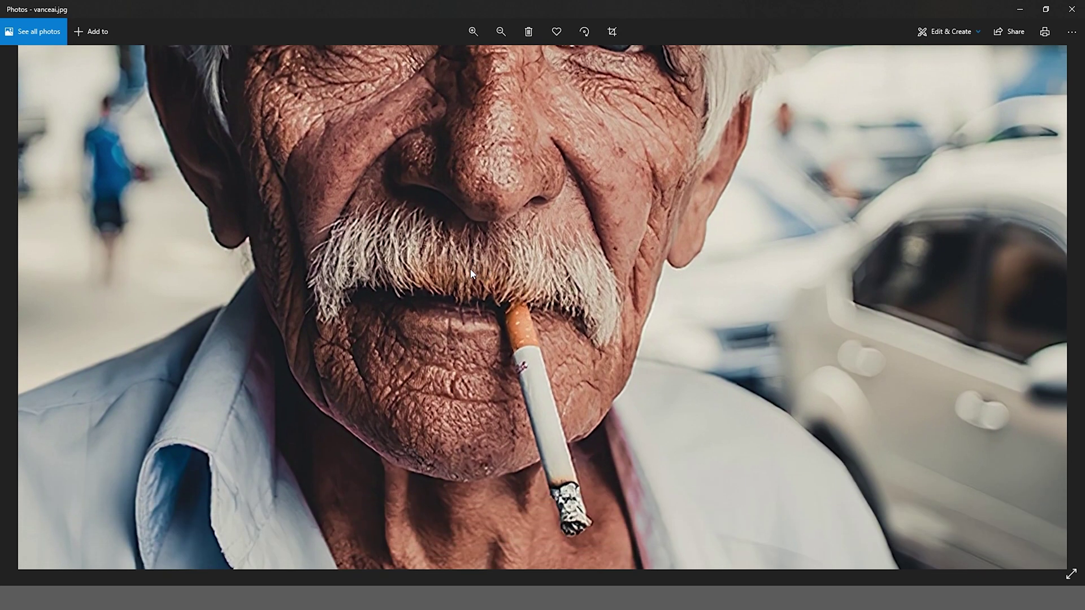
scroll(730, 270, "up", 1)
scroll(731, 270, "down", 2)
scroll(730, 339, "up", 2)
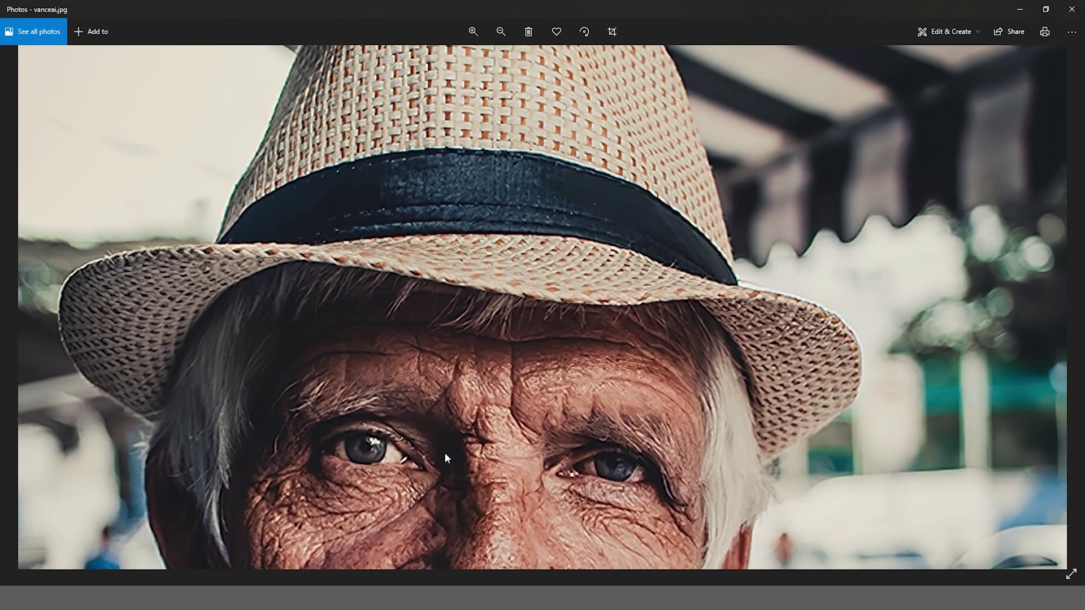
scroll(731, 283, "down", 2)
scroll(621, 368, "down", 2)
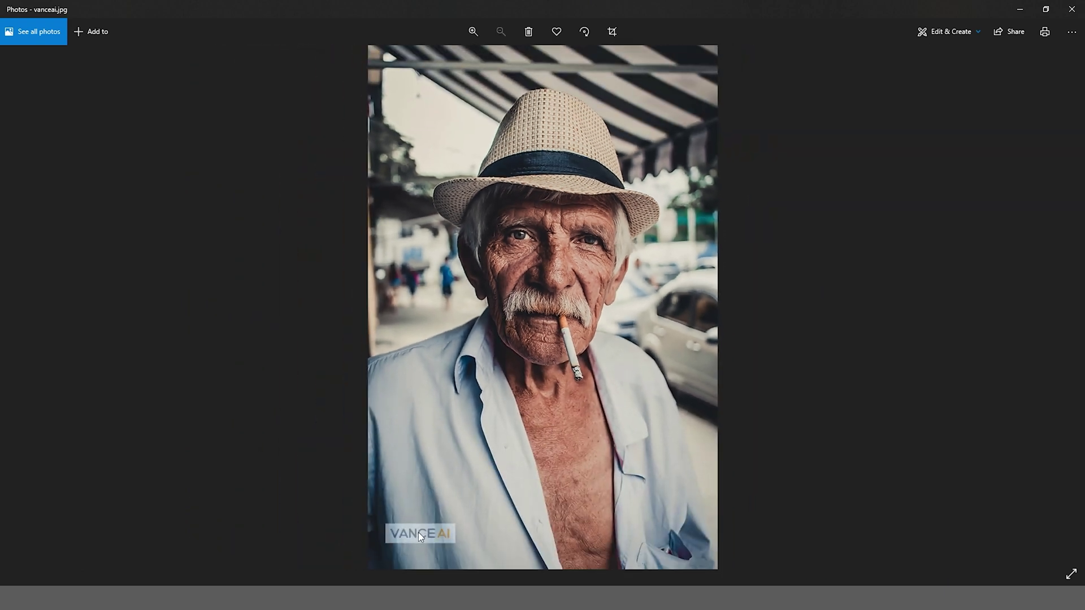
scroll(420, 535, "up", 2)
scroll(665, 317, "down", 2)
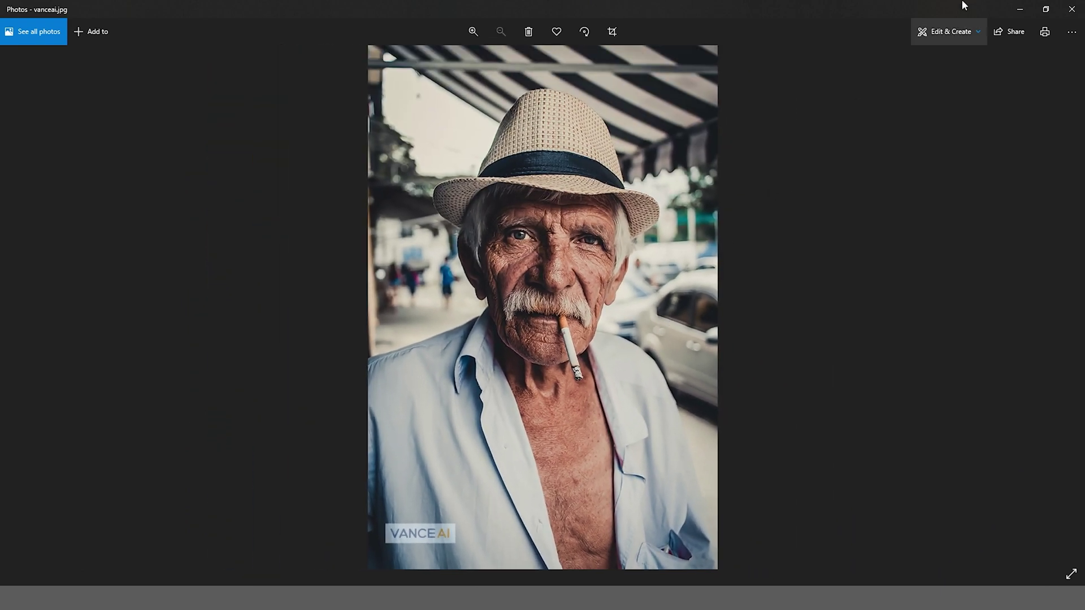
left_click(1071, 9)
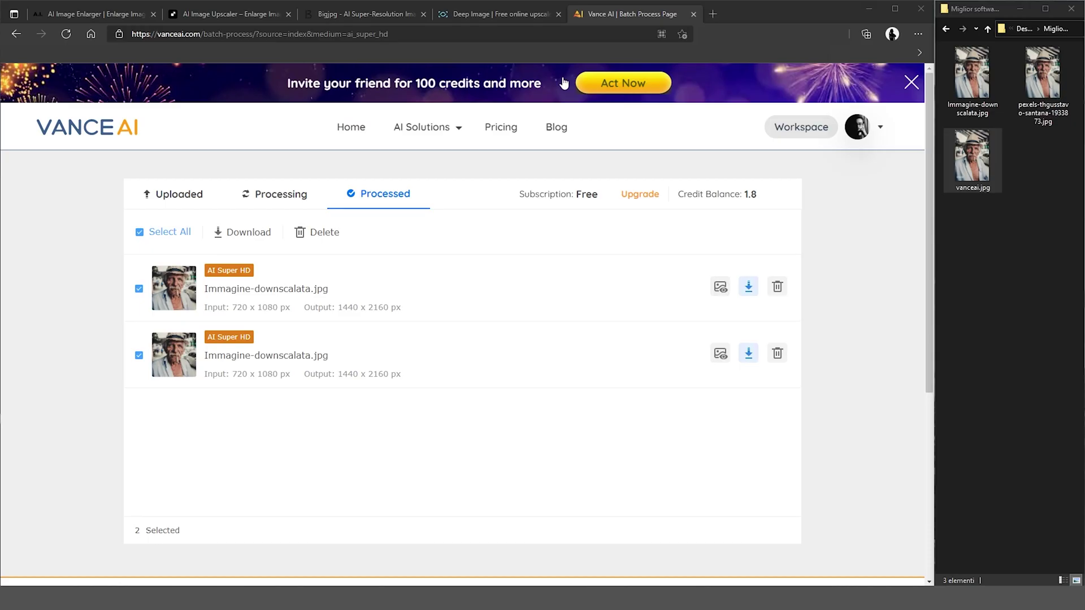
Close the Vance AI tab and upload Immagine-downscalata.jpg to Deep Image
left_click(694, 14)
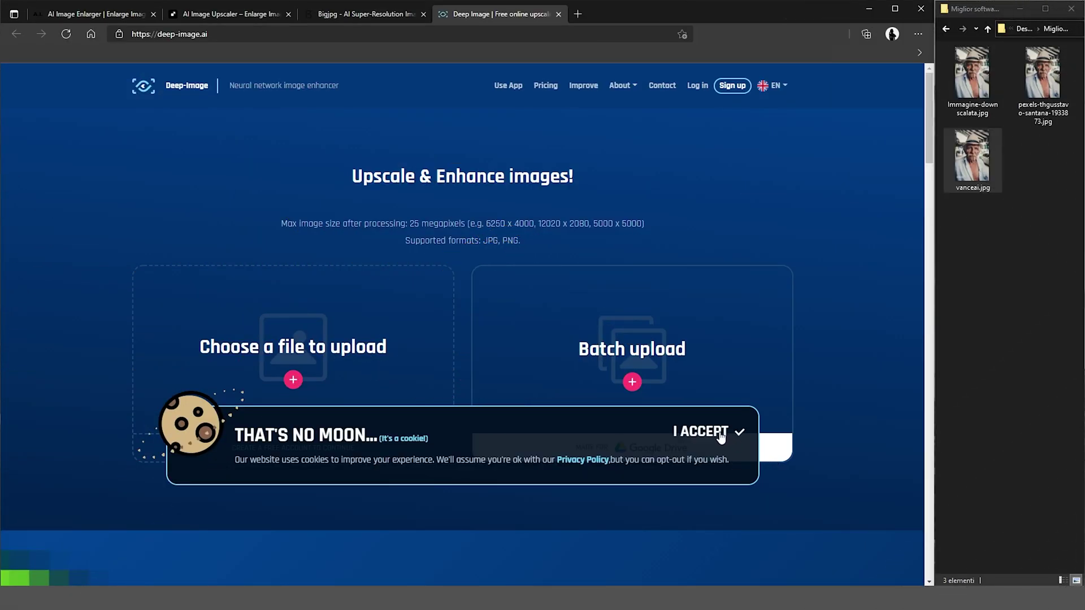
left_click(721, 432)
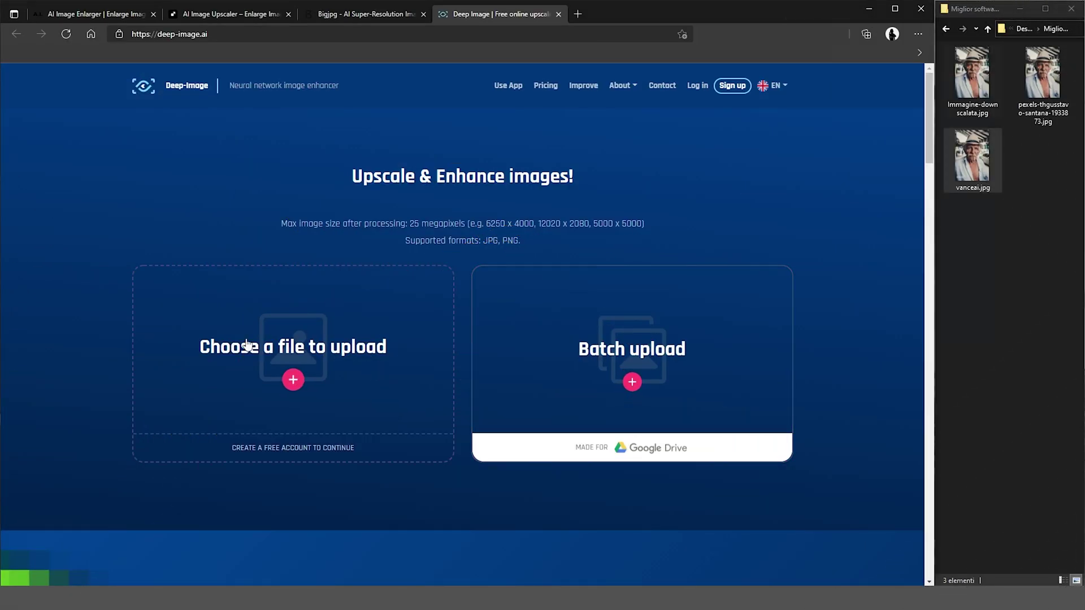
left_click(971, 89)
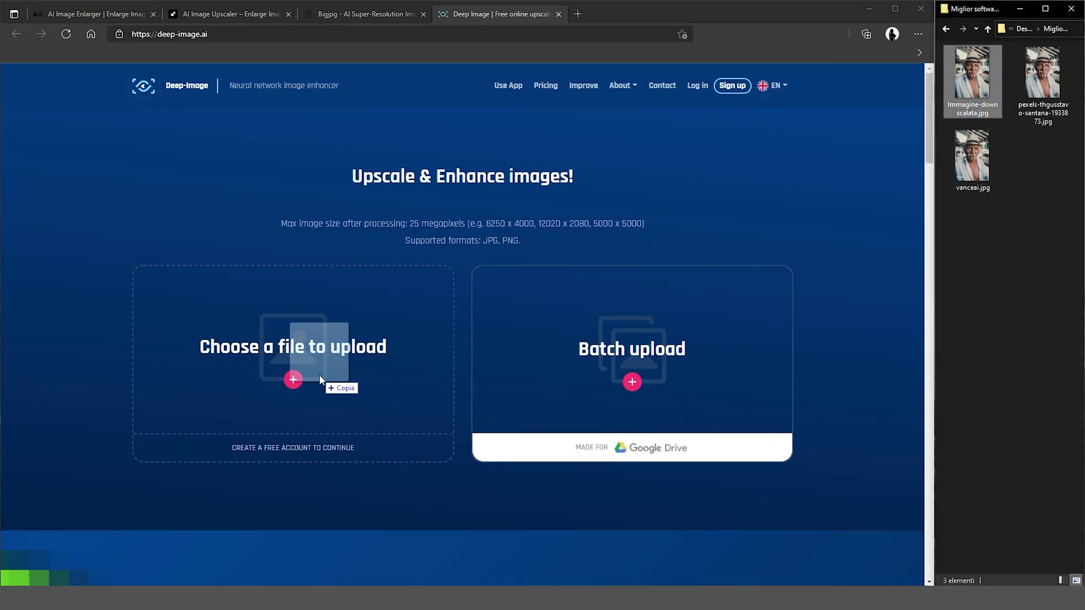
left_click_drag(970, 89, 320, 374)
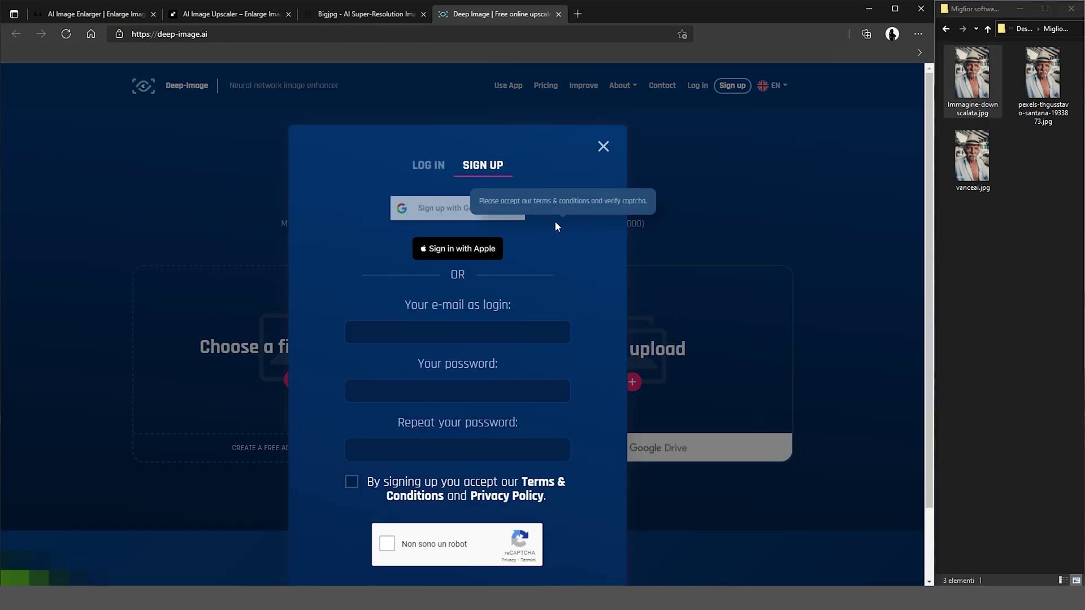
Accept the terms and reCAPTCHA, then sign up to Deep Image with a Google account
left_click(441, 501)
left_click(388, 544)
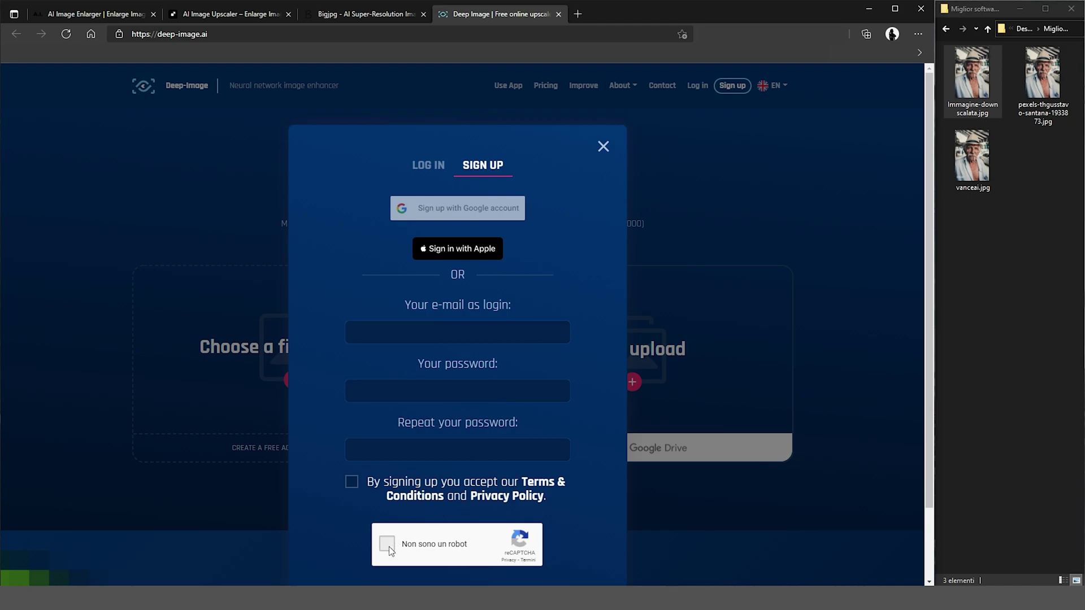
left_click(496, 219)
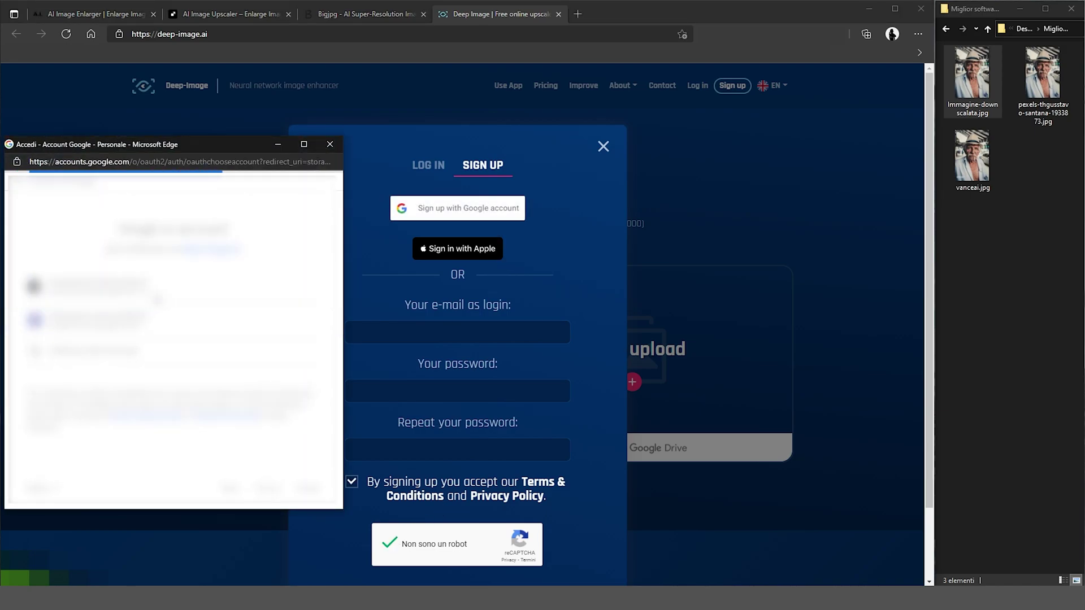
left_click(156, 298)
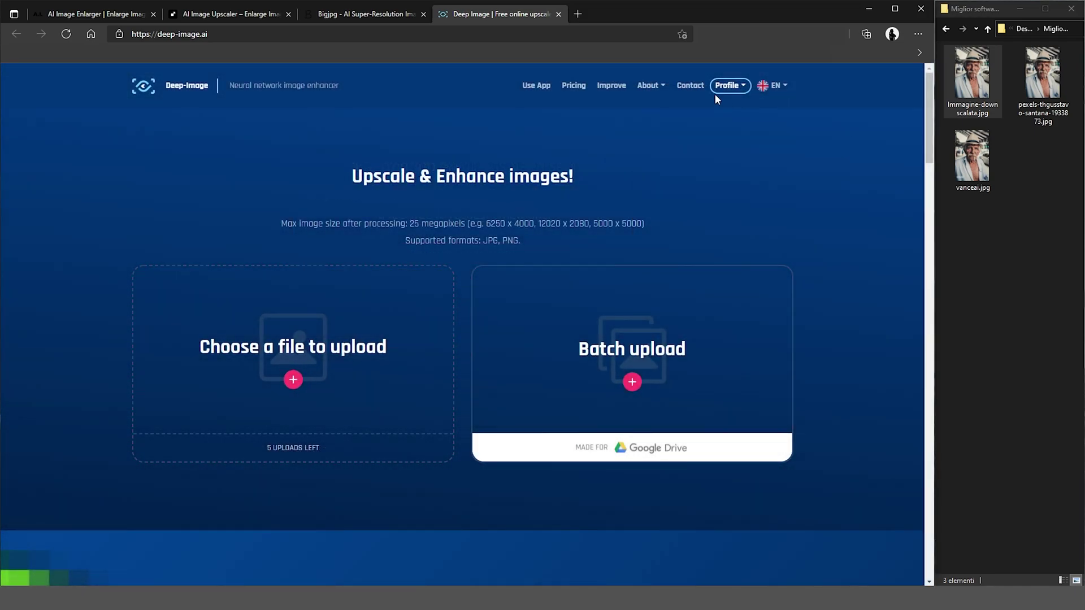
Load the 720 × 1080 portrait and set a 2x upscale to 1440 × 2160
left_click_drag(972, 79, 352, 370)
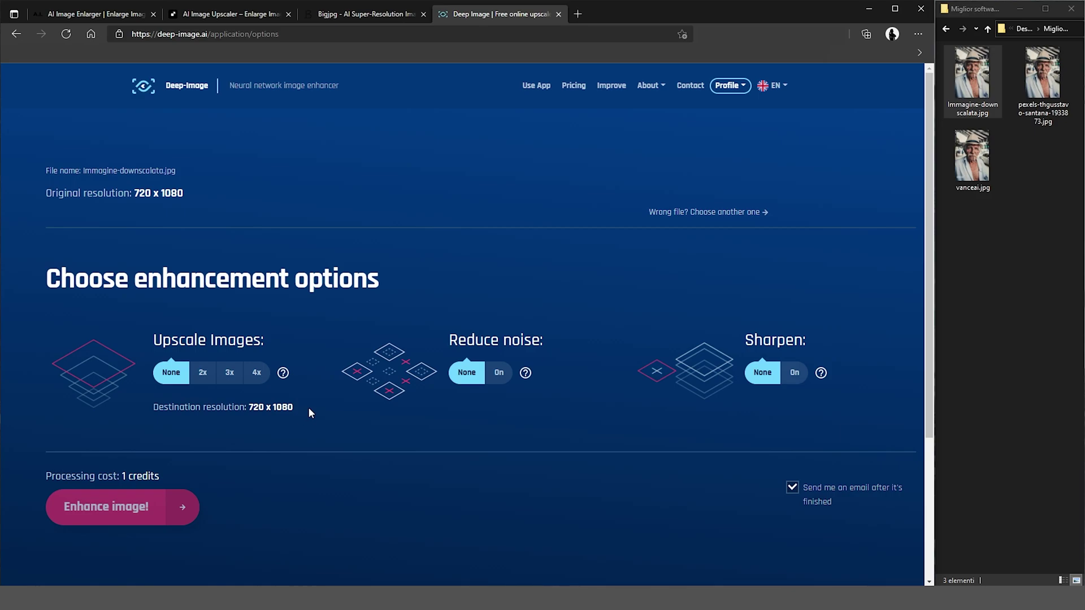
left_click_drag(308, 408, 154, 414)
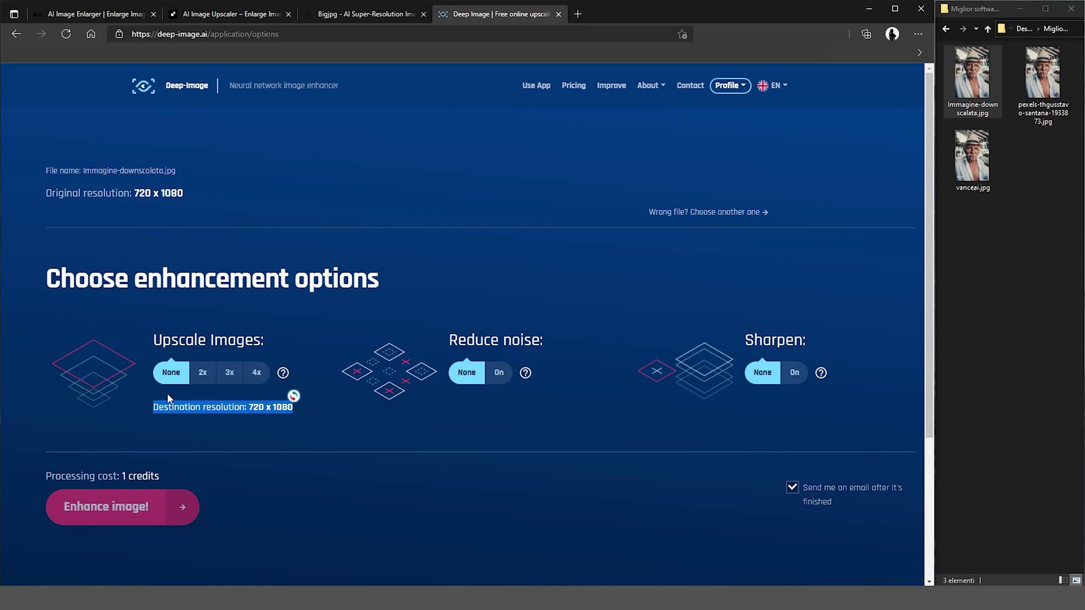
left_click(202, 387)
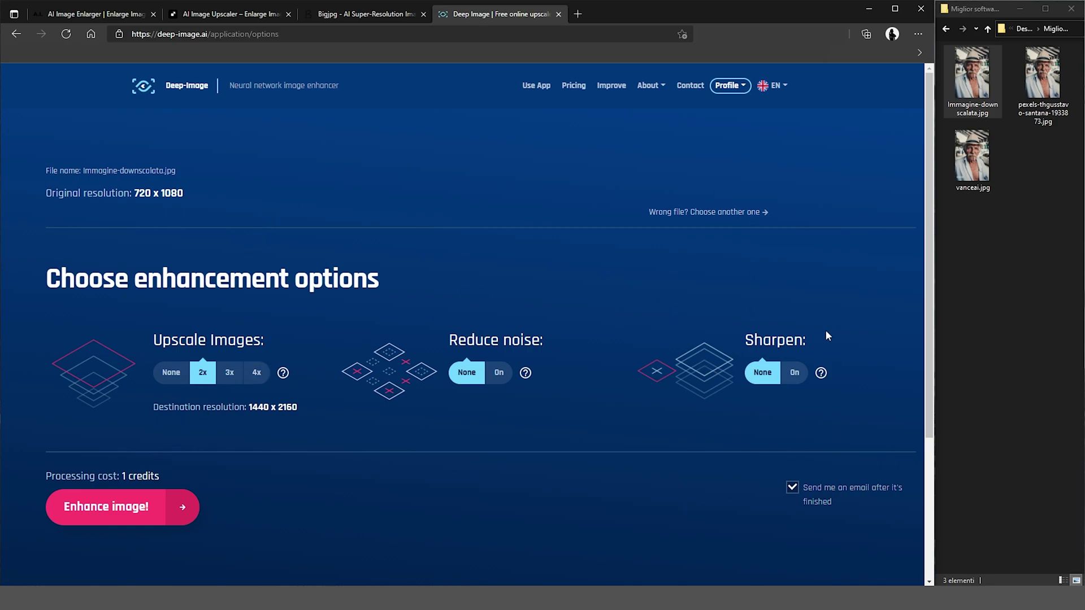
Open Deep Image's pricing plans in a new tab and scroll through them
middle_click(573, 85)
left_click(617, 12)
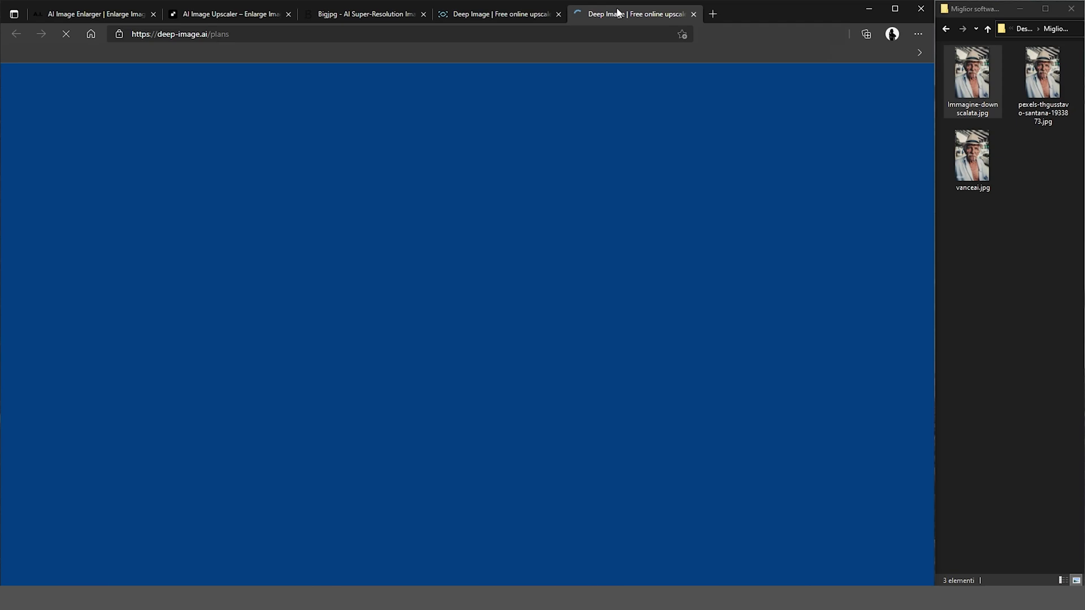
scroll(268, 293, "down", 1)
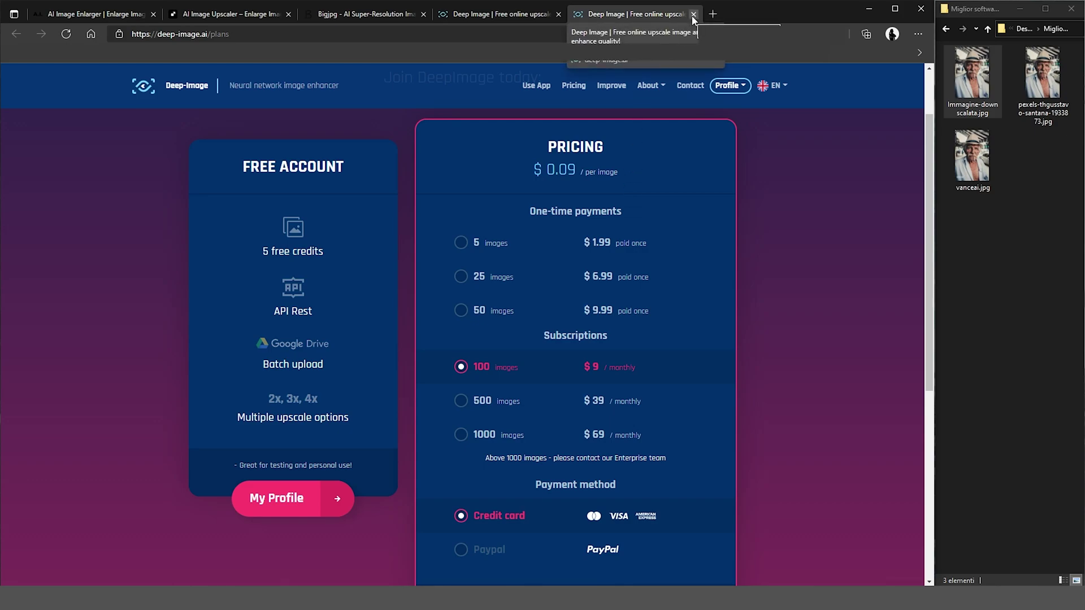
Scroll through the Deep Image plans, then close the pricing tab
scroll(615, 290, "down", 3)
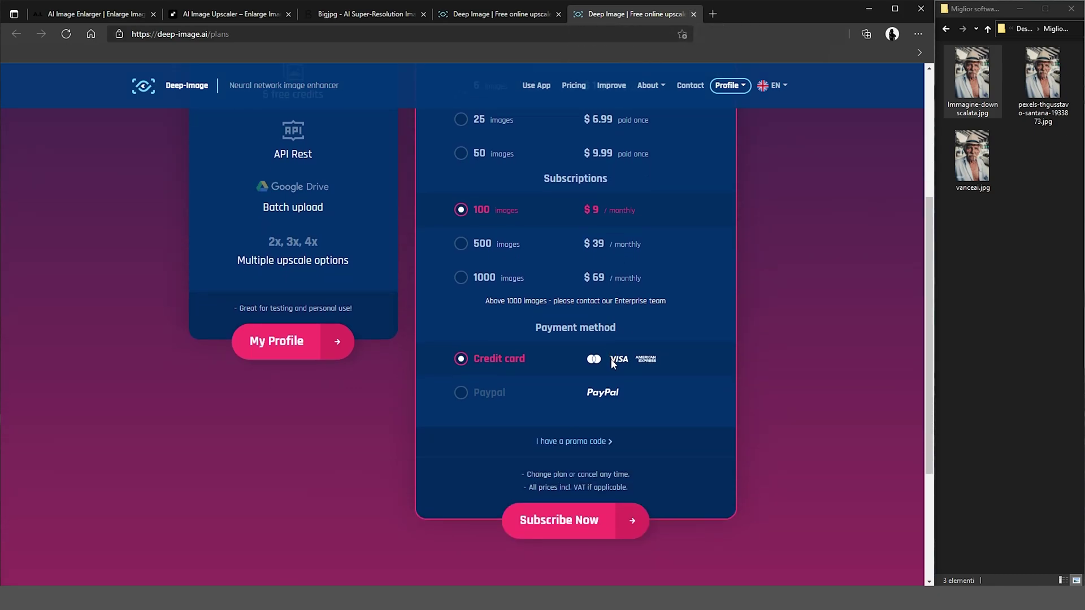
scroll(612, 362, "up", 3)
scroll(579, 319, "down", 2)
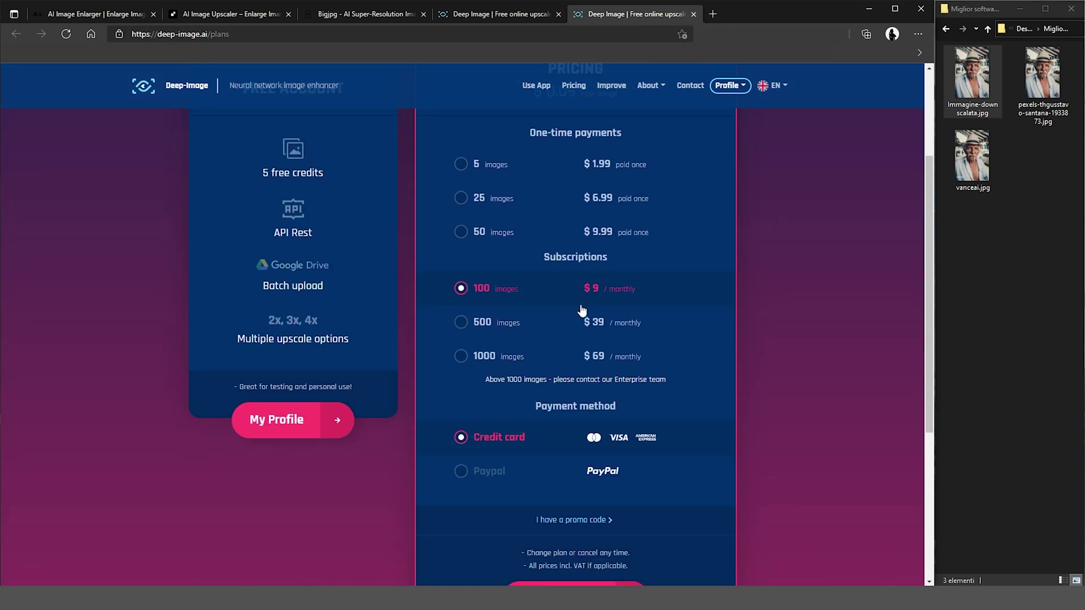
scroll(580, 310, "up", 2)
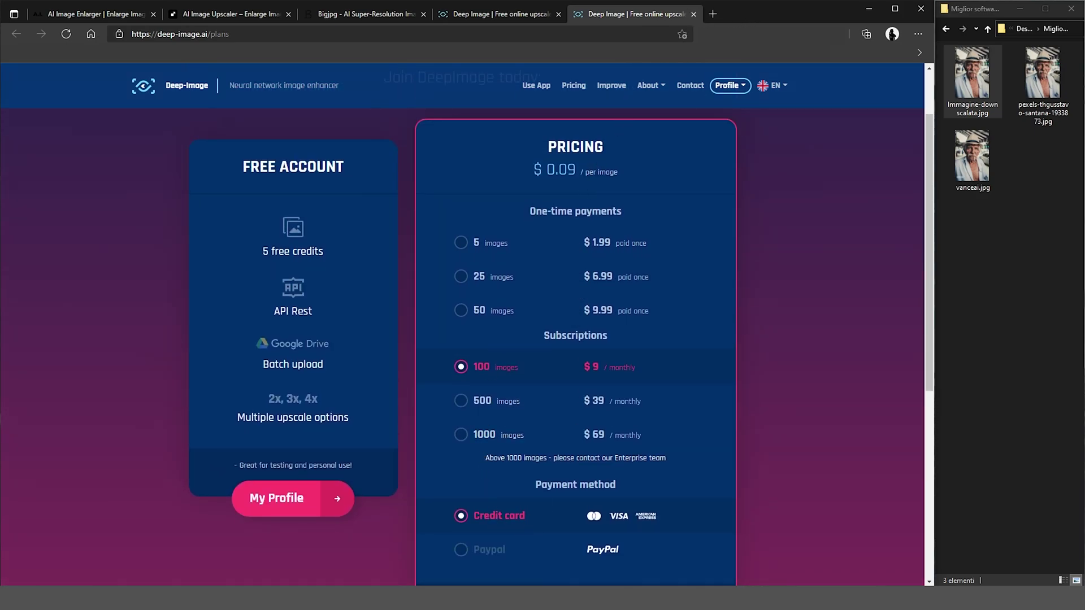
left_click(693, 14)
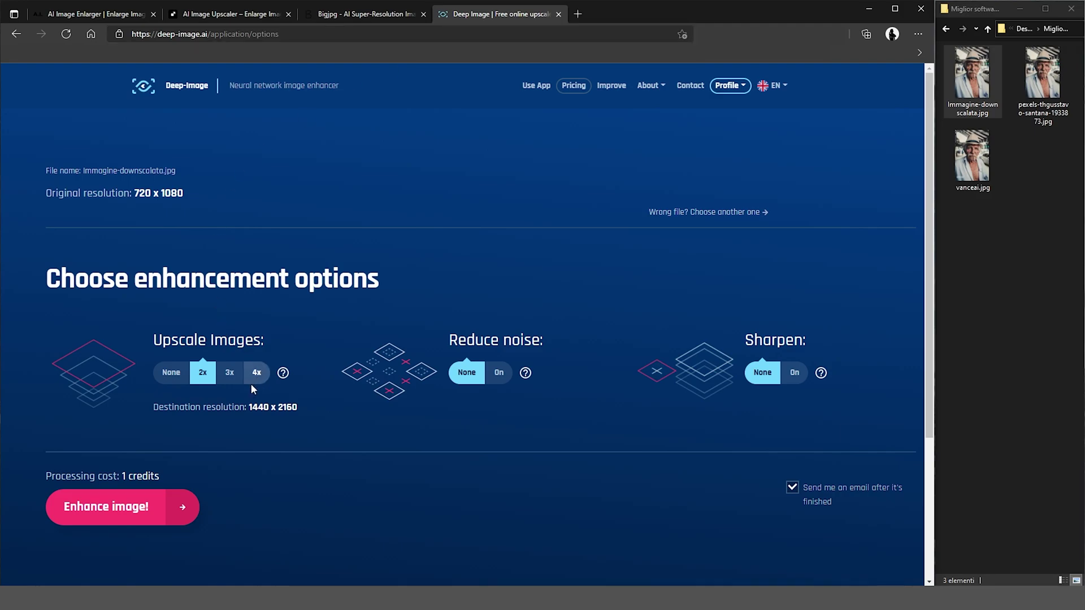
Try 3x and 2x upscale factors, settling on 4x for 2880 × 4320
left_click(229, 374)
left_click_drag(275, 407, 245, 407)
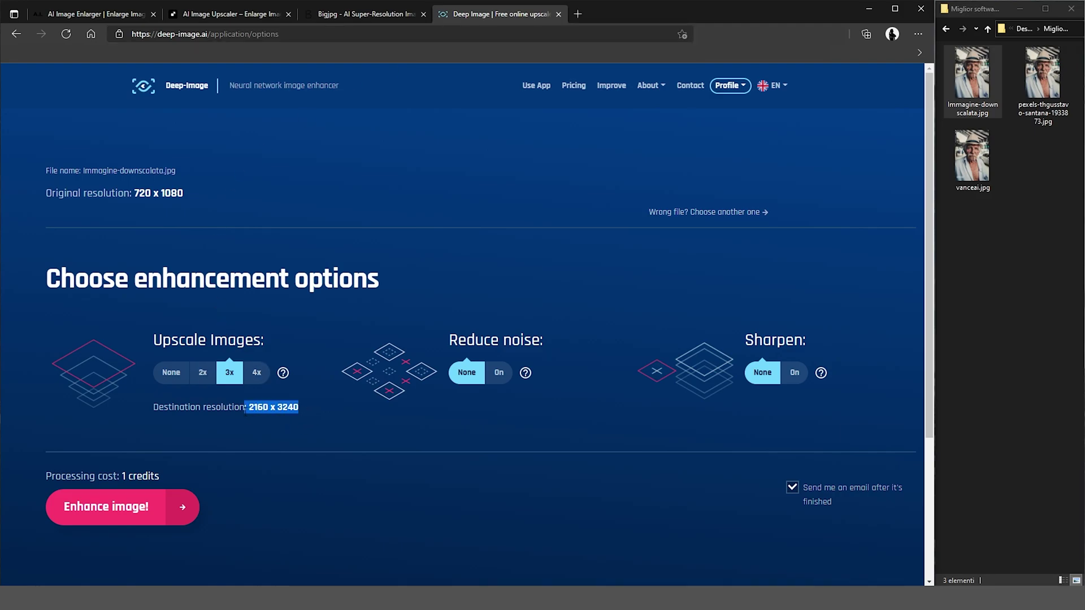
left_click(175, 477)
left_click(249, 377)
left_click_drag(163, 476, 64, 477)
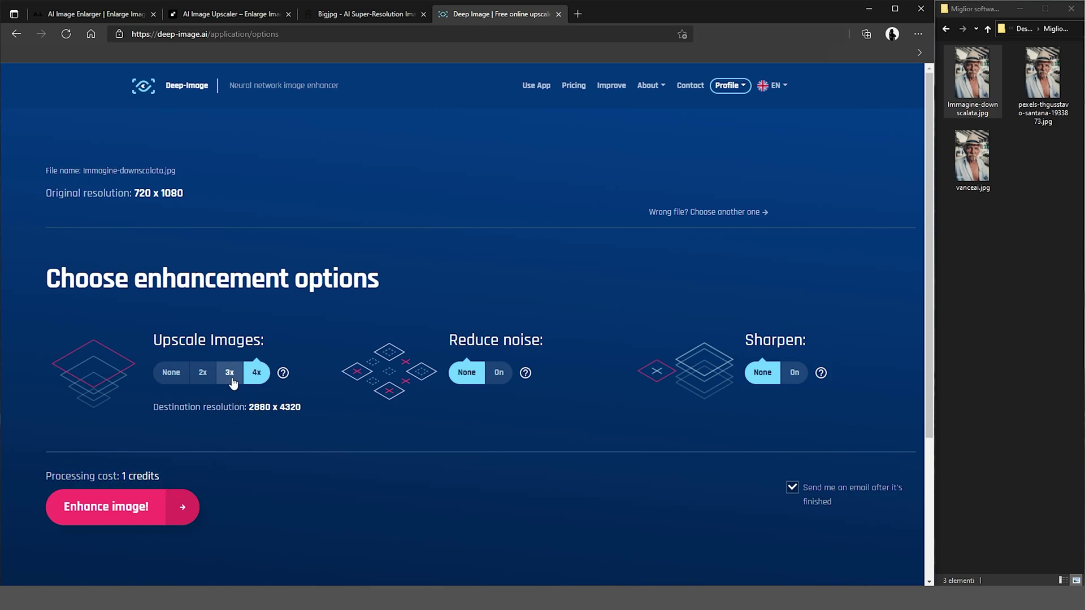
left_click(203, 375)
left_click(256, 376)
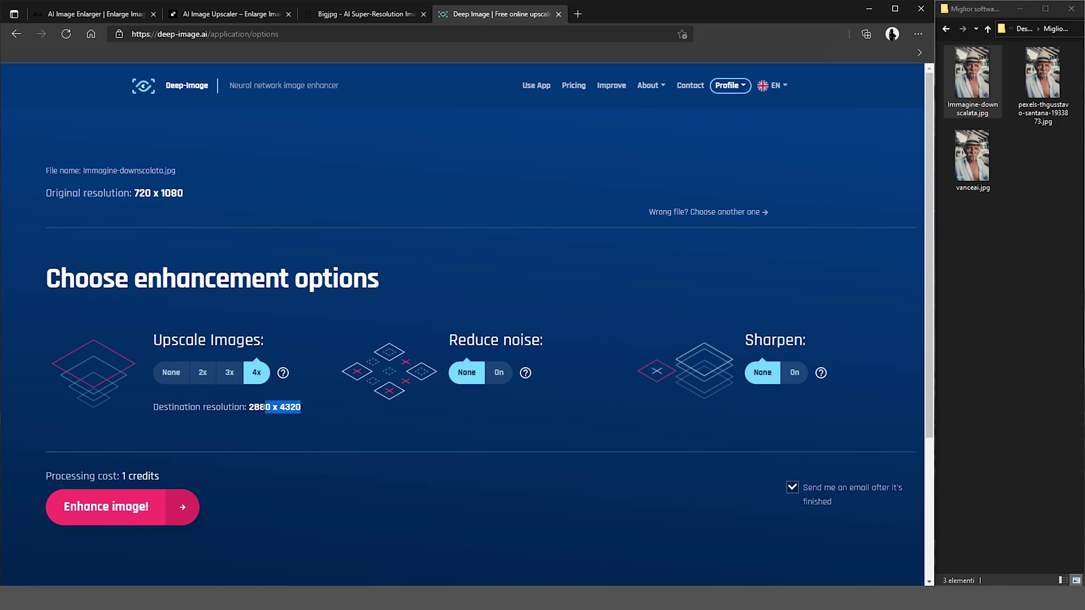
left_click_drag(266, 407, 247, 407)
left_click(404, 380)
Turn noise reduction on, leave sharpening off, and start the enhancement
left_click(506, 373)
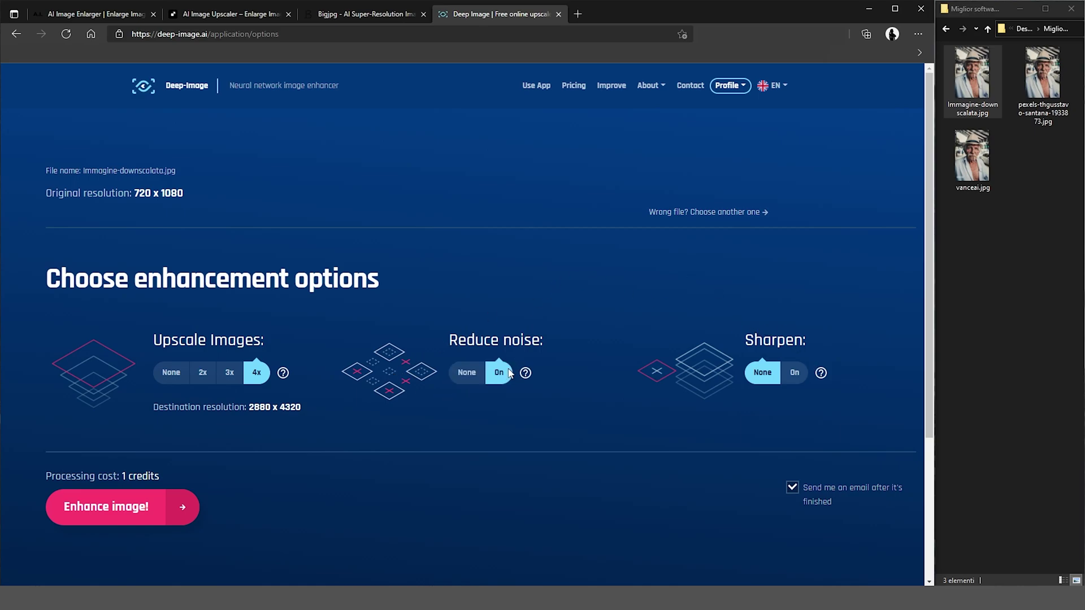
left_click(794, 372)
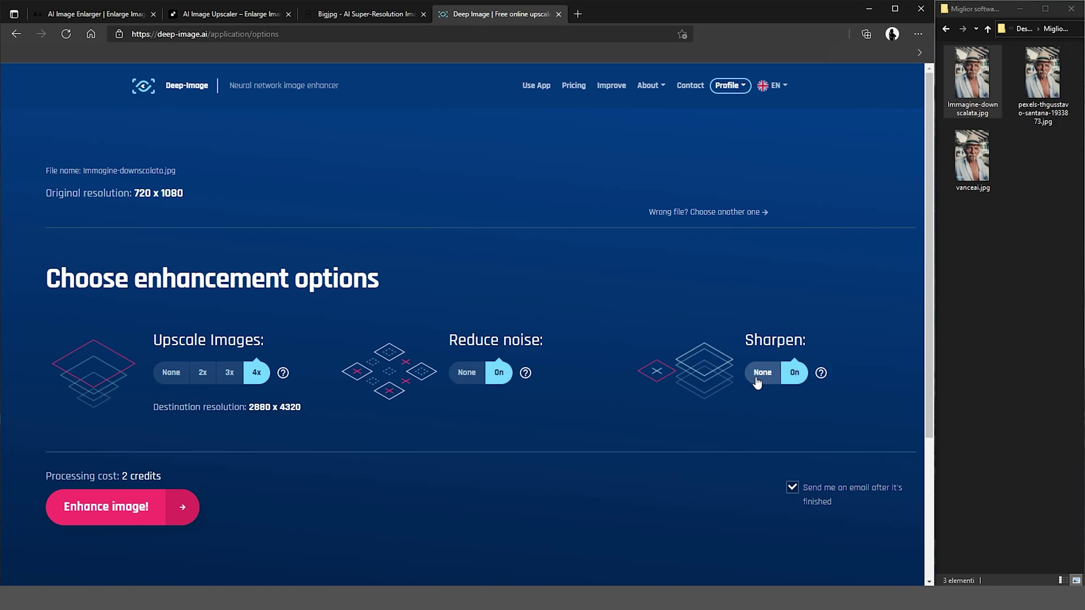
left_click(757, 382)
left_click(141, 508)
Compare the enhanced portrait with the slider, download it, and save it as deep-image.jpg in the working folder
scroll(435, 559, "down", 3)
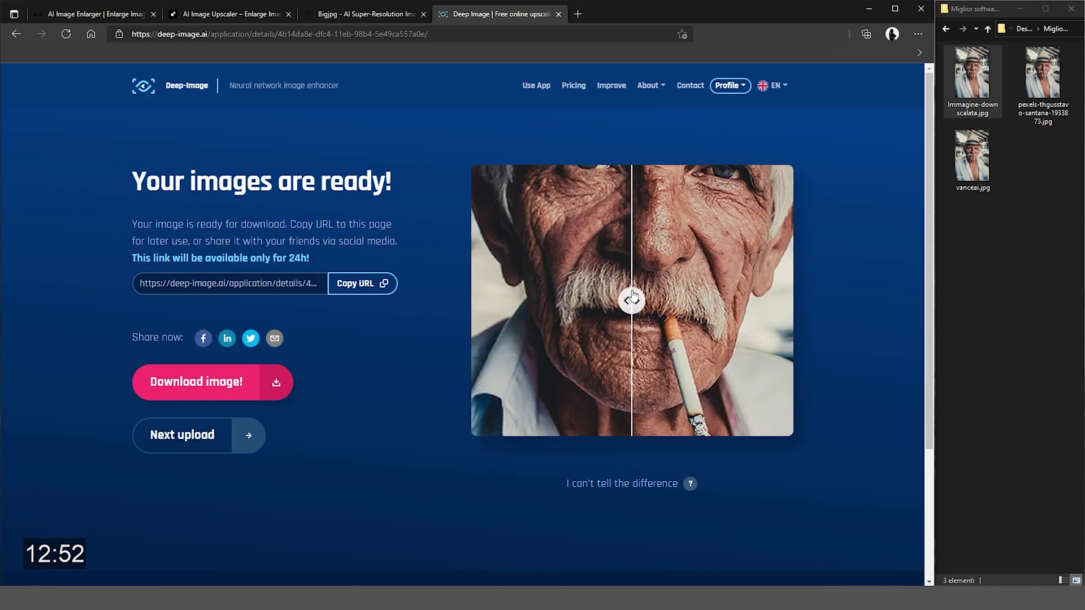
mouse_move(632, 298)
left_mouse_down()
mouse_move(738, 299)
mouse_move(459, 305)
mouse_move(789, 302)
mouse_move(662, 311)
mouse_move(535, 300)
mouse_move(649, 300)
mouse_move(611, 300)
left_mouse_up()
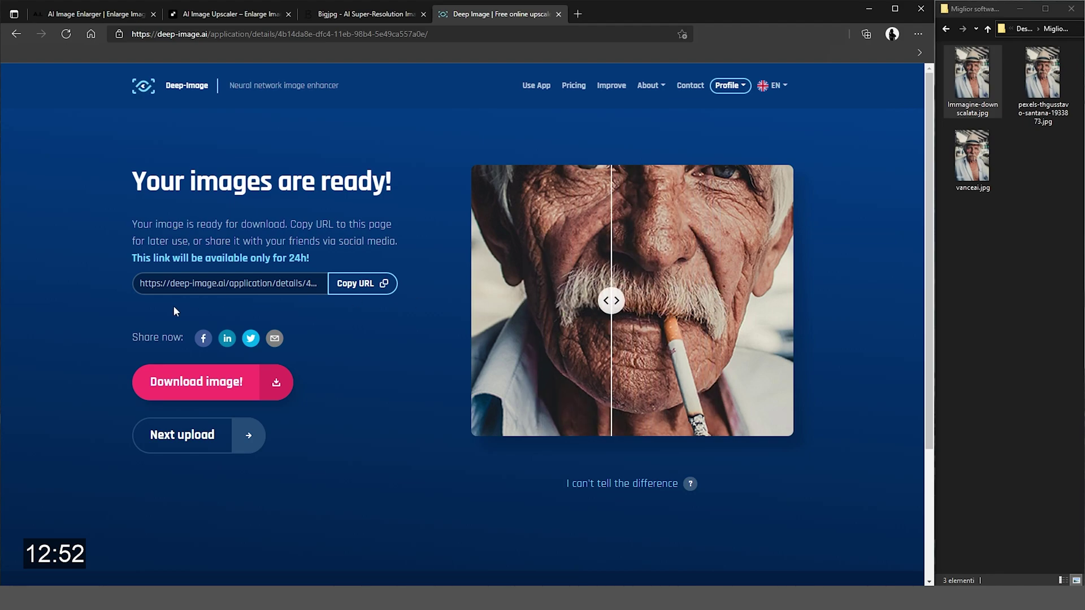
left_click(204, 380)
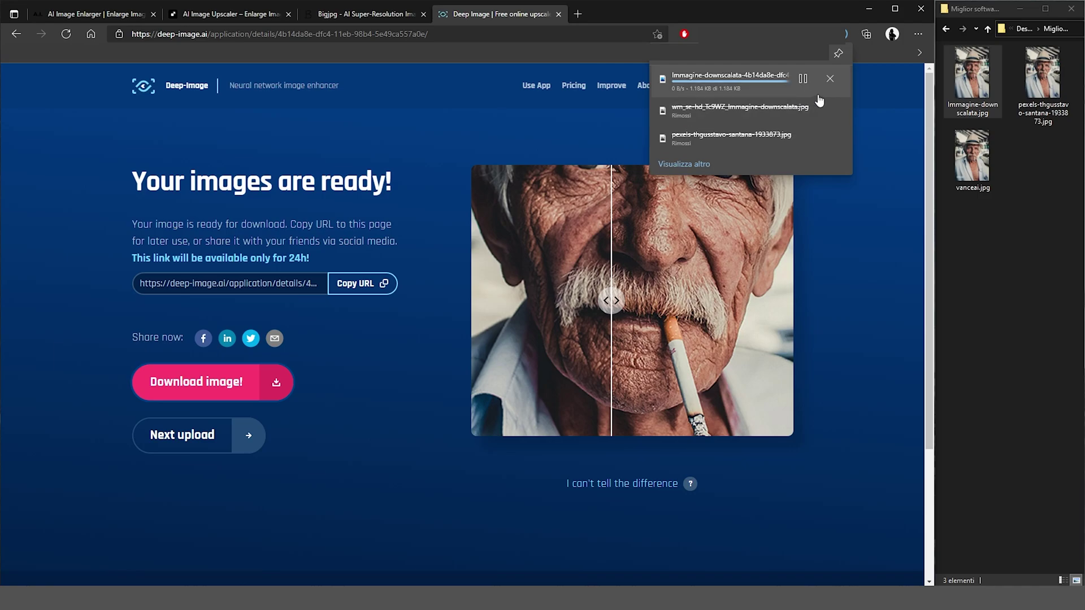
left_click_drag(819, 82, 1050, 198)
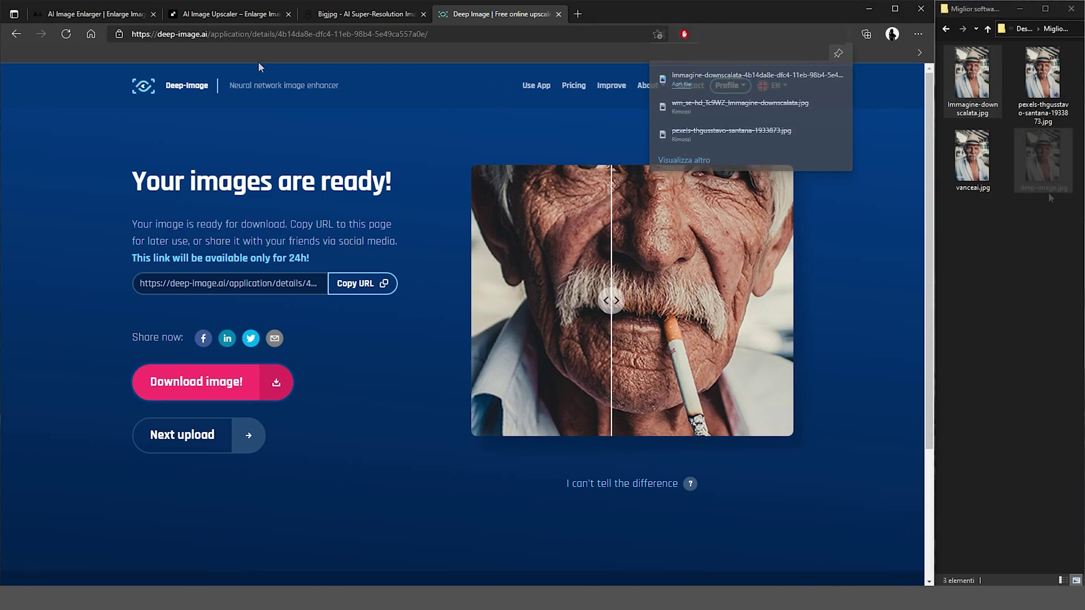
Open deep-image.jpg in Photos and zoom in on the chest, hat weave and eye
double_click(1042, 161)
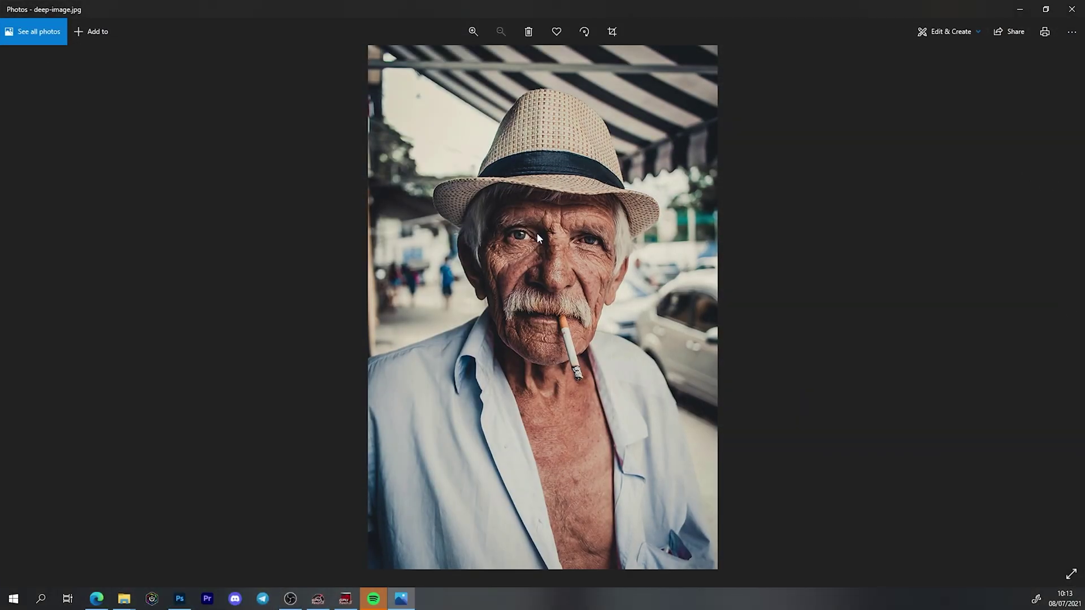
scroll(536, 232, "up", 5)
scroll(449, 229, "down", 5)
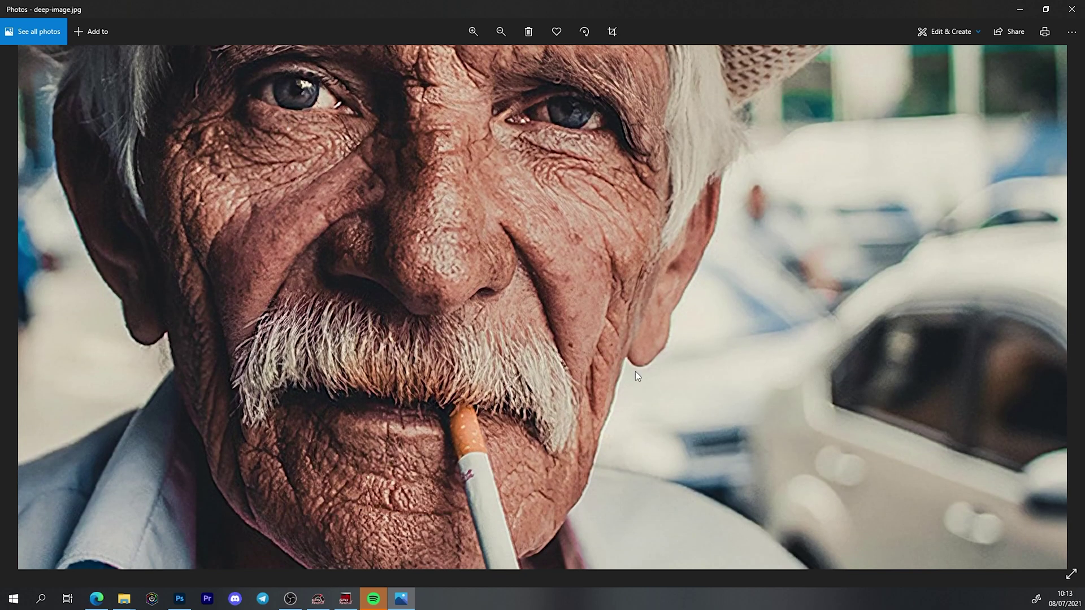
scroll(635, 371, "down", 5)
scroll(652, 345, "down", 3)
scroll(503, 347, "down", 3)
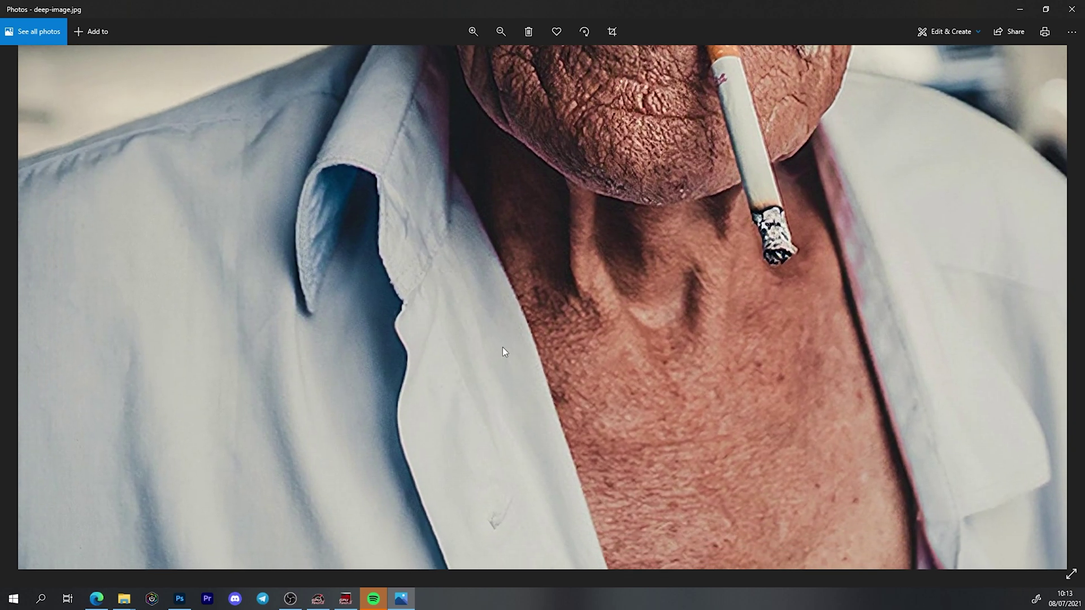
scroll(761, 188, "down", 5)
scroll(628, 170, "down", 5)
scroll(696, 263, "up", 2)
scroll(517, 362, "down", 2)
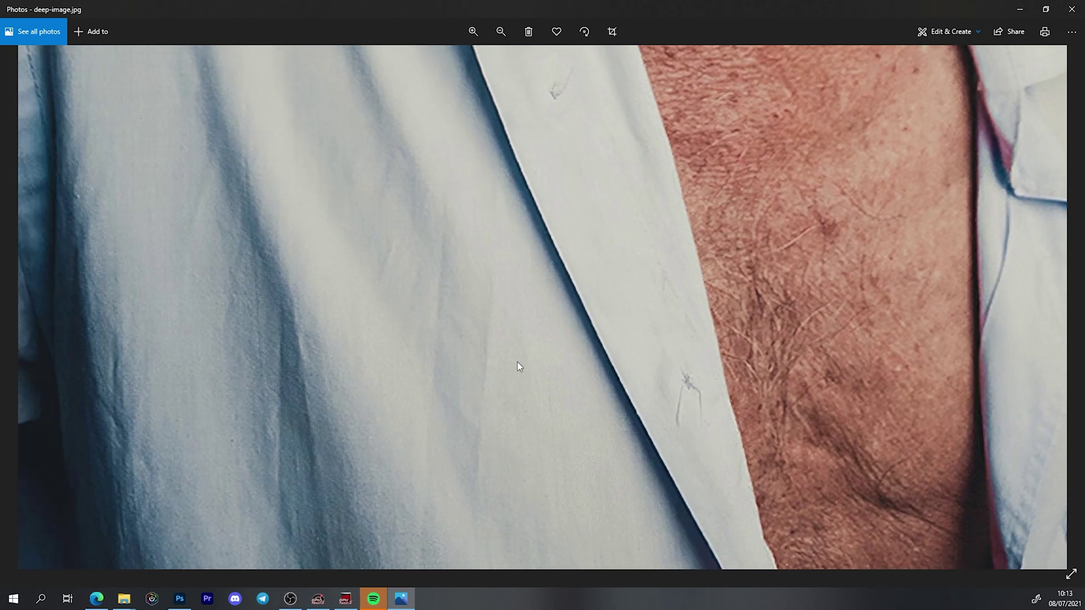
scroll(516, 362, "down", 3)
scroll(516, 365, "down", 3)
scroll(539, 323, "up", 5)
scroll(575, 339, "down", 3)
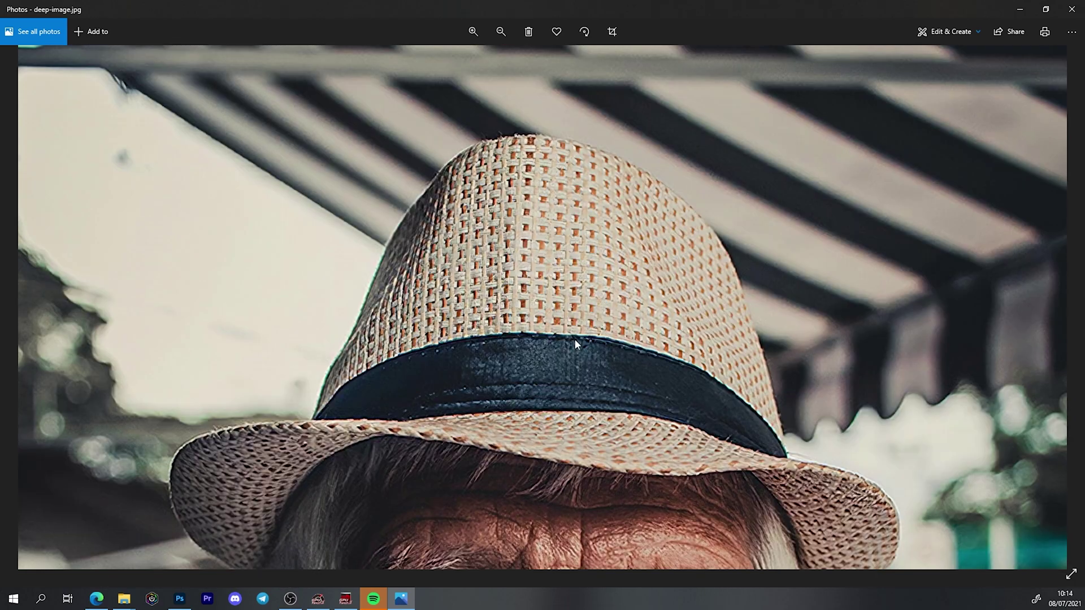
scroll(574, 337, "up", 2)
scroll(574, 338, "up", 2)
scroll(575, 337, "up", 2)
scroll(575, 338, "up", 2)
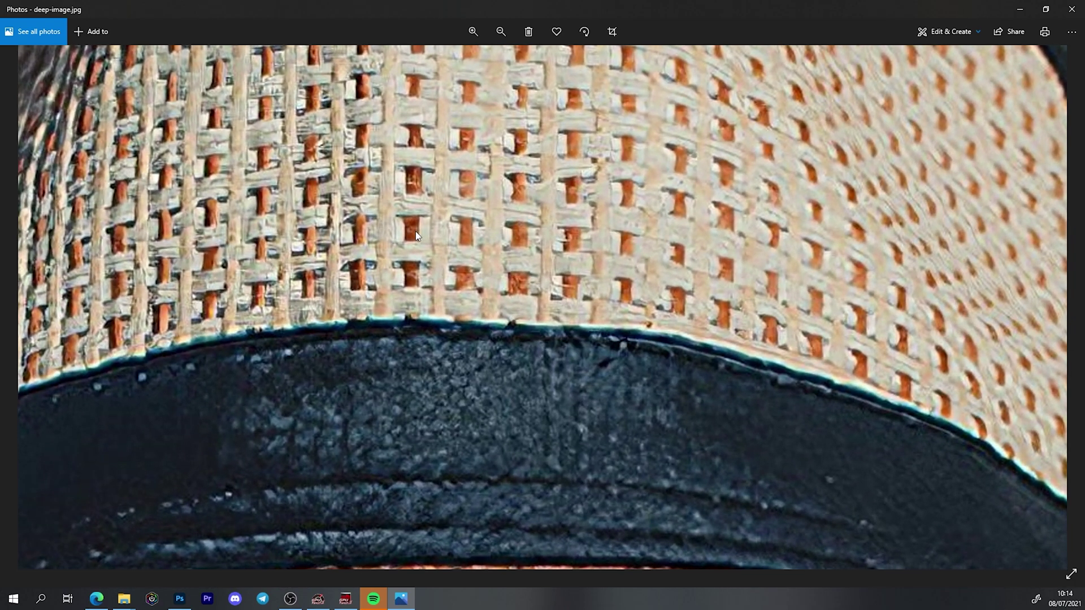
scroll(415, 232, "up", 2)
scroll(500, 304, "up", 2)
scroll(431, 278, "up", 1)
scroll(431, 278, "down", 2)
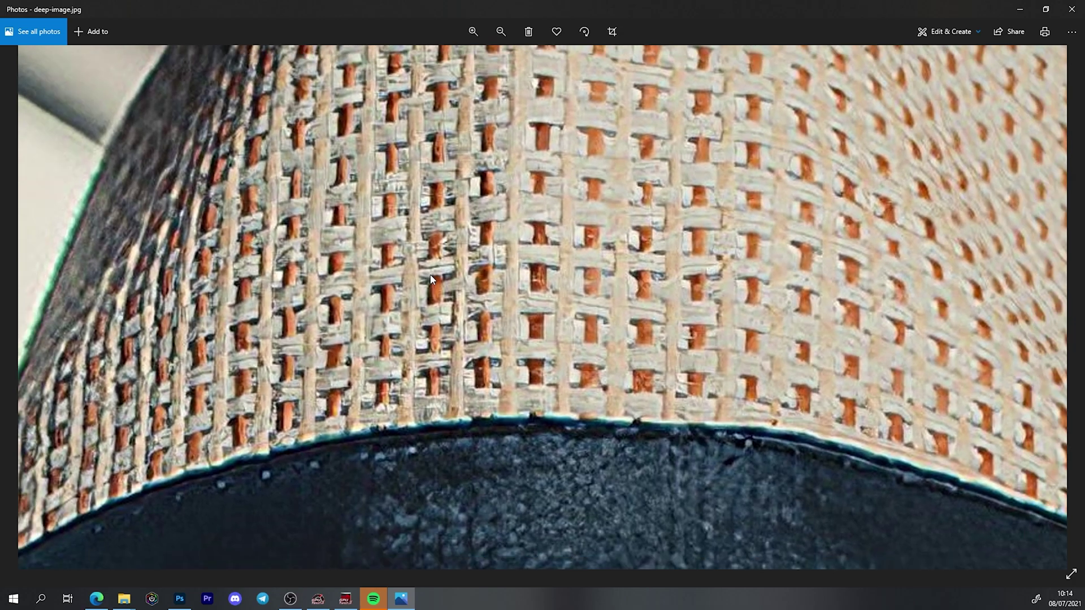
scroll(496, 446, "down", 2)
left_click_drag(496, 447, 610, 346)
scroll(689, 267, "up", 3)
scroll(692, 254, "down", 2)
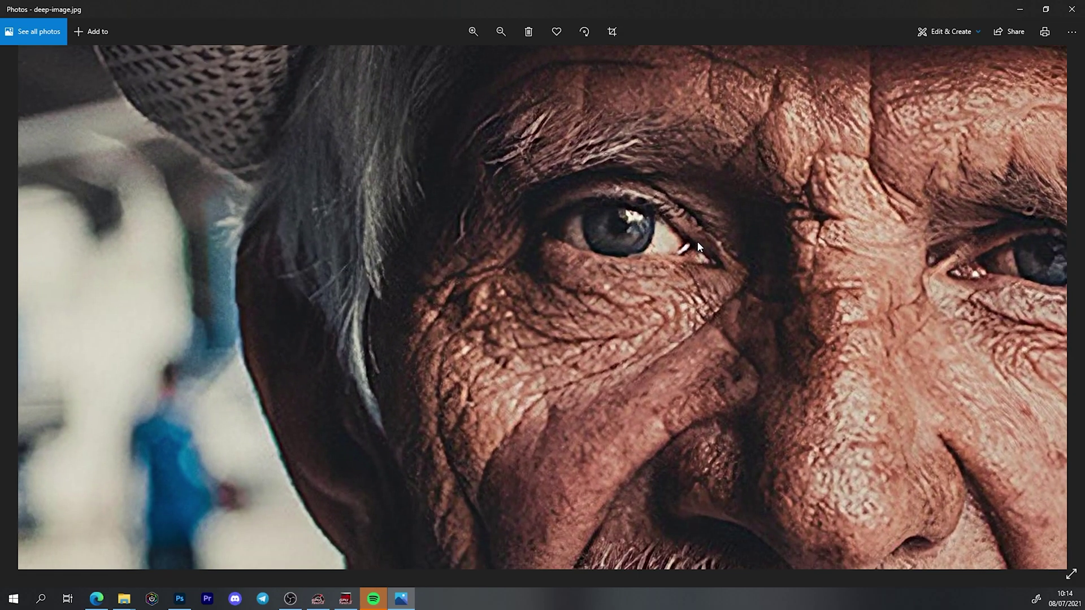
scroll(694, 248, "down", 1)
scroll(690, 259, "down", 2)
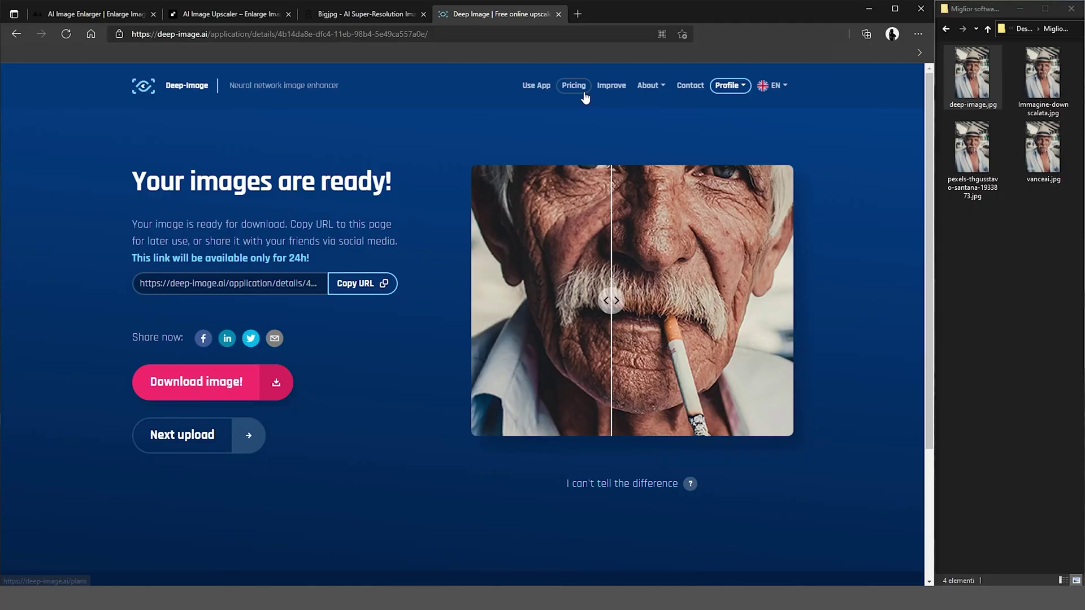
Upload the original pexels portrait to Deep Image and choose 4x with noise reduction
left_click(207, 89)
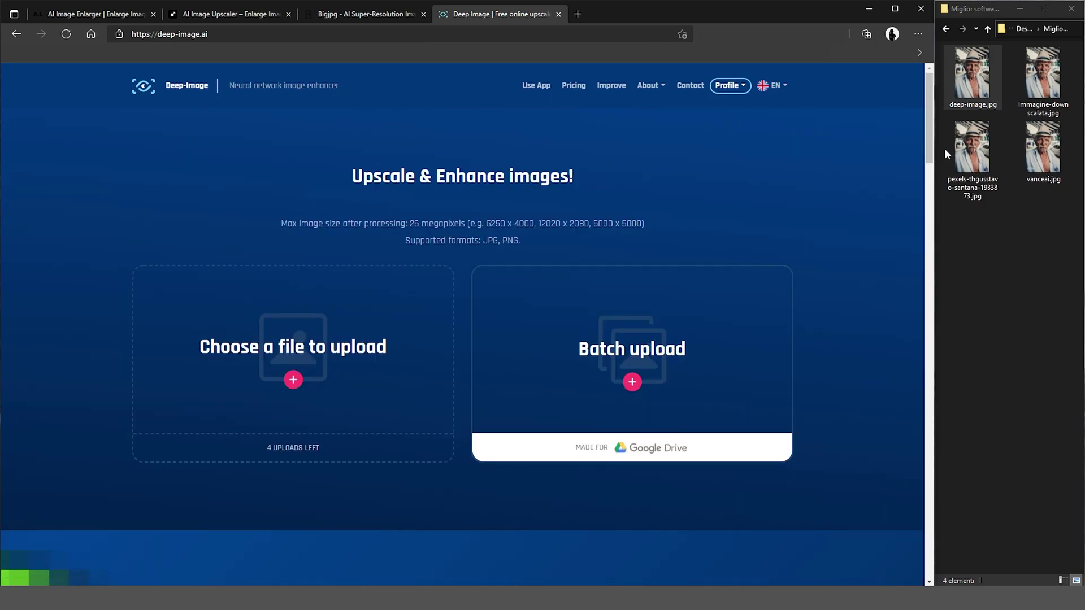
left_click_drag(983, 152, 325, 363)
left_click(256, 374)
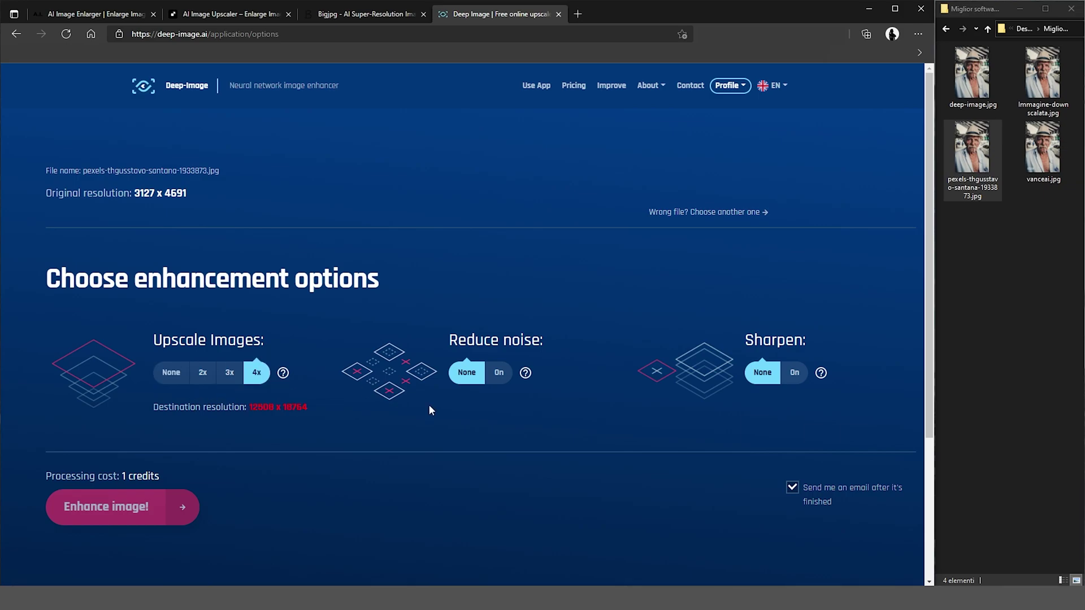
left_click(498, 374)
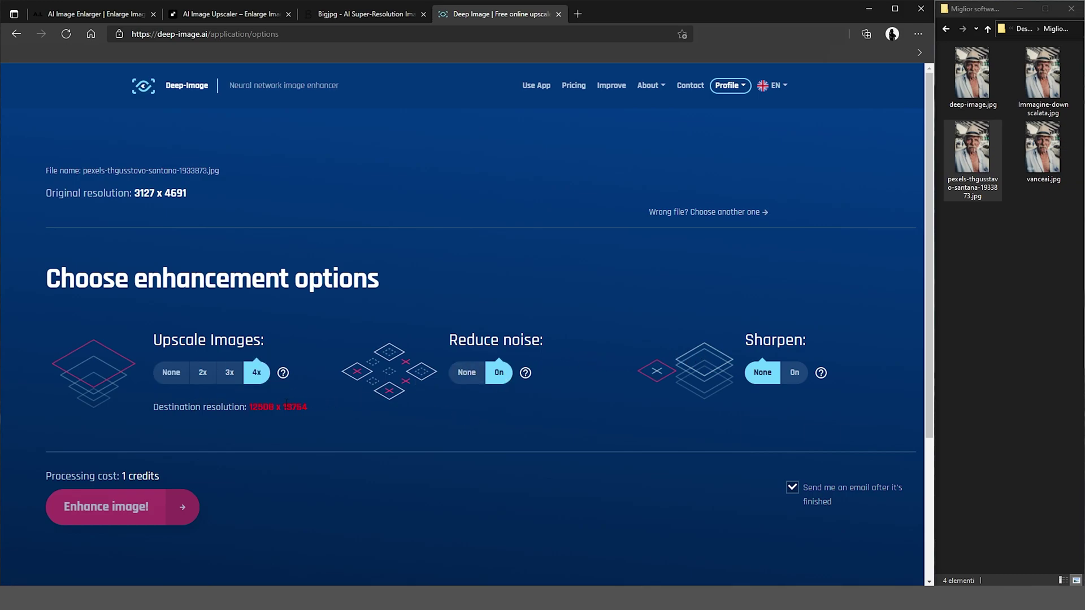
Replace the upload with Immagine-downscalata.jpg and enhance it 4x to 2880 x 4320 with noise reduction
left_click(1011, 186)
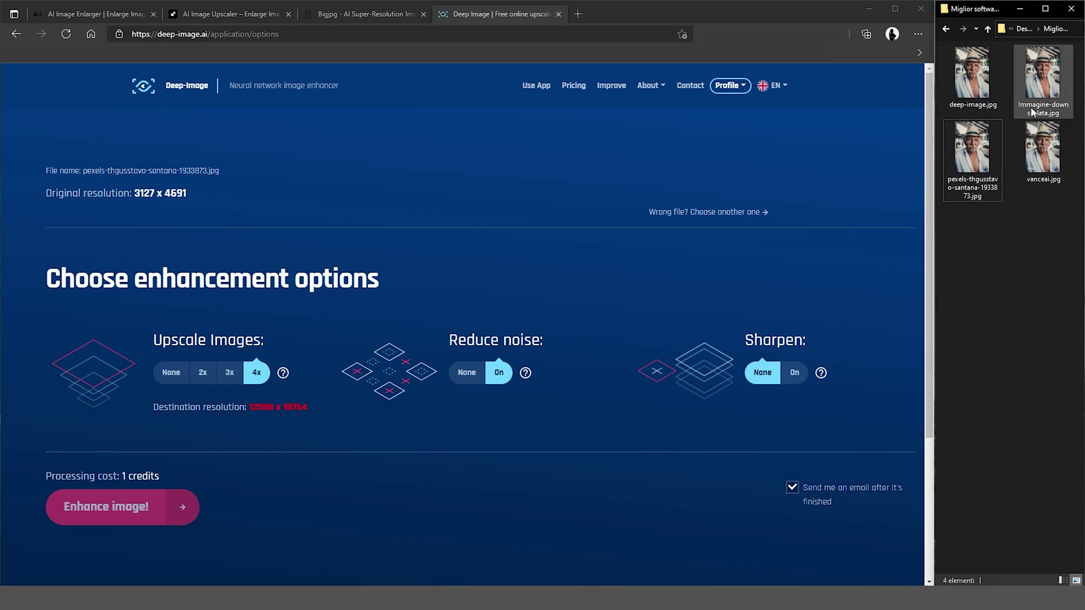
left_click(1044, 90)
left_click_drag(1044, 90, 273, 378)
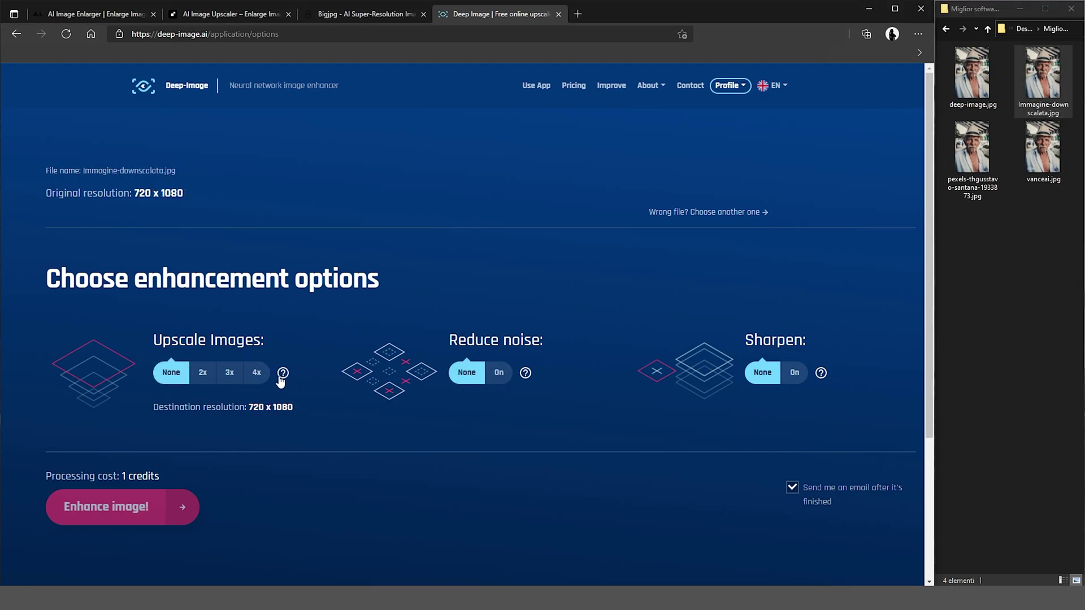
left_click(257, 372)
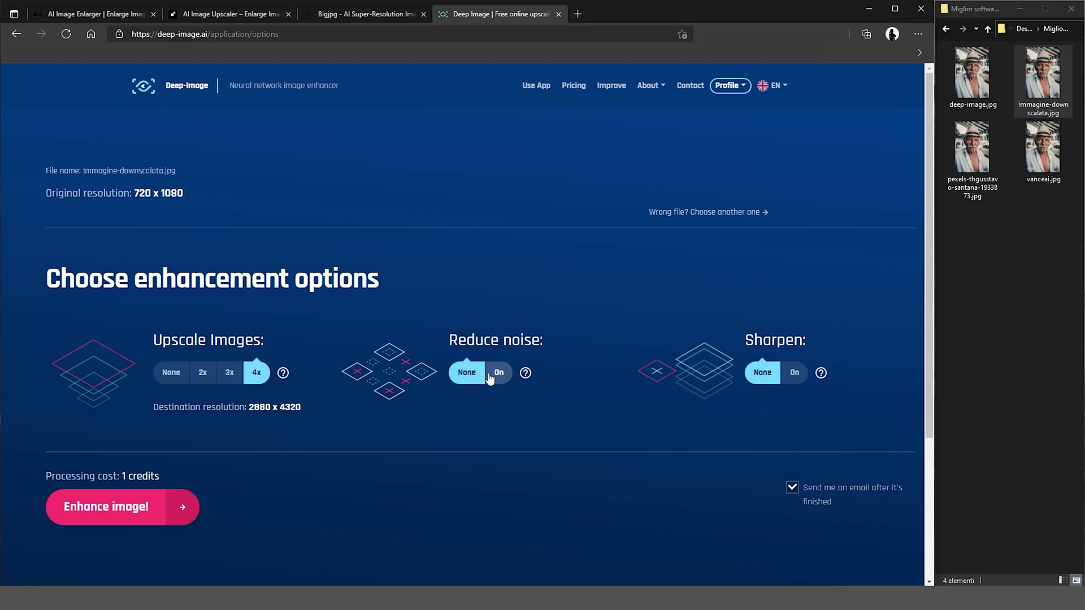
left_click(796, 378)
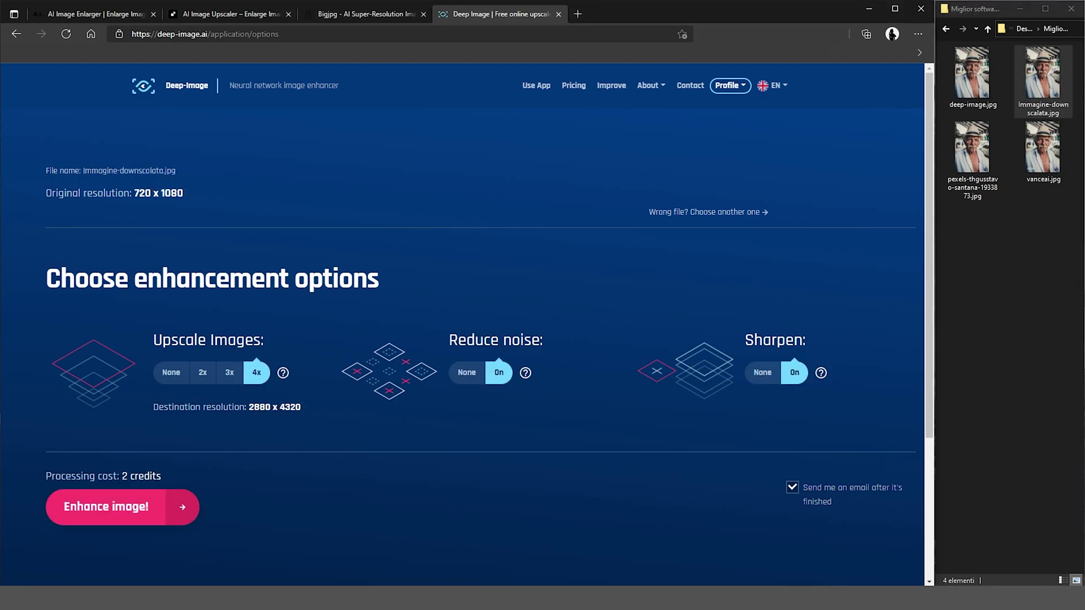
left_click(131, 506)
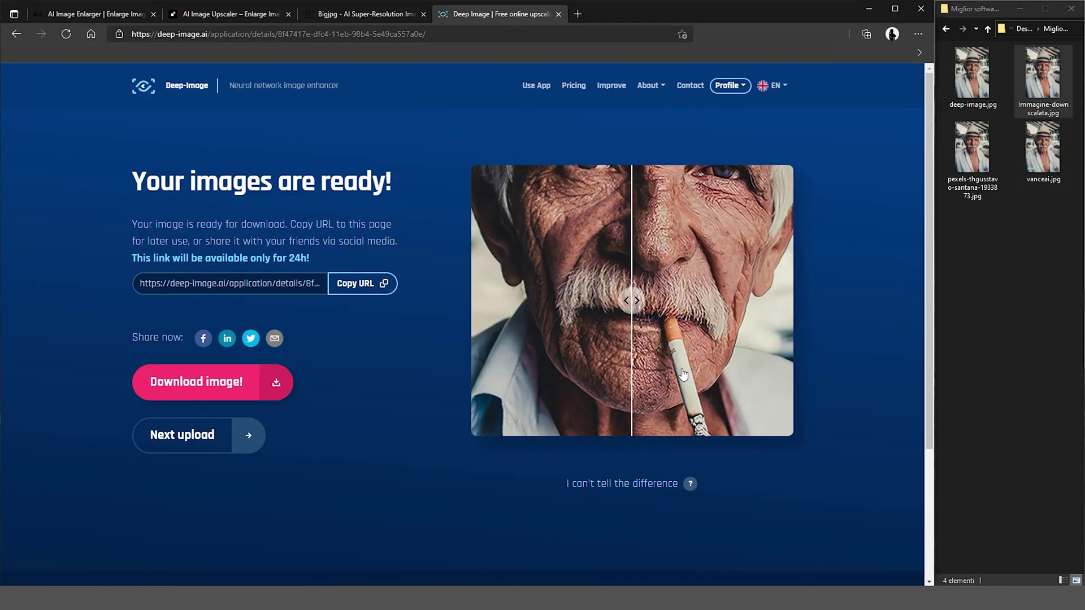
Compare the original and enhanced versions with the slider, then download the enhanced image
left_click_drag(632, 300, 770, 295)
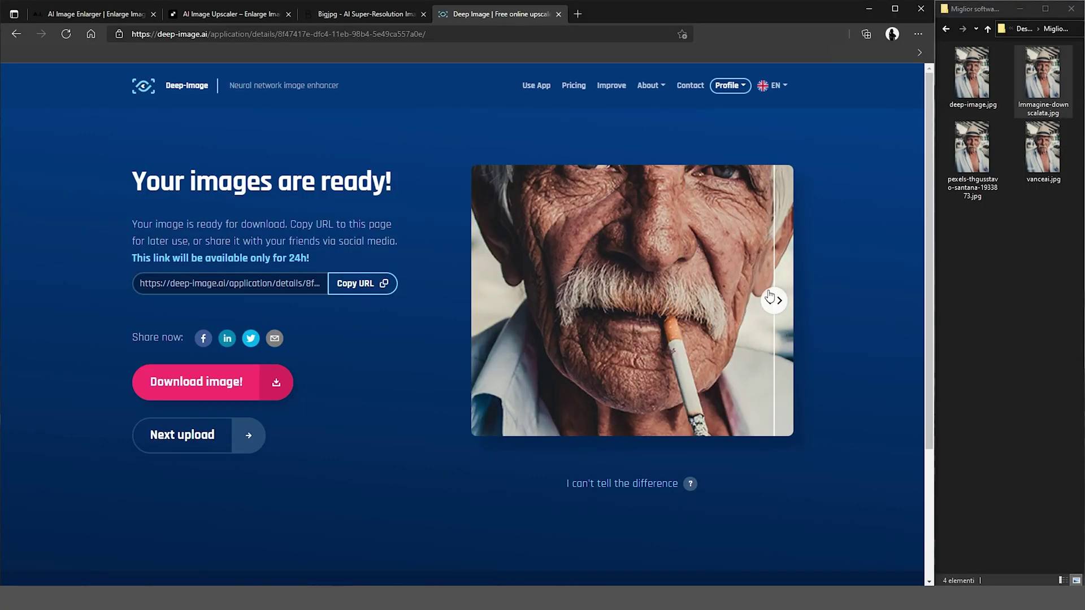
left_click_drag(770, 295, 793, 297)
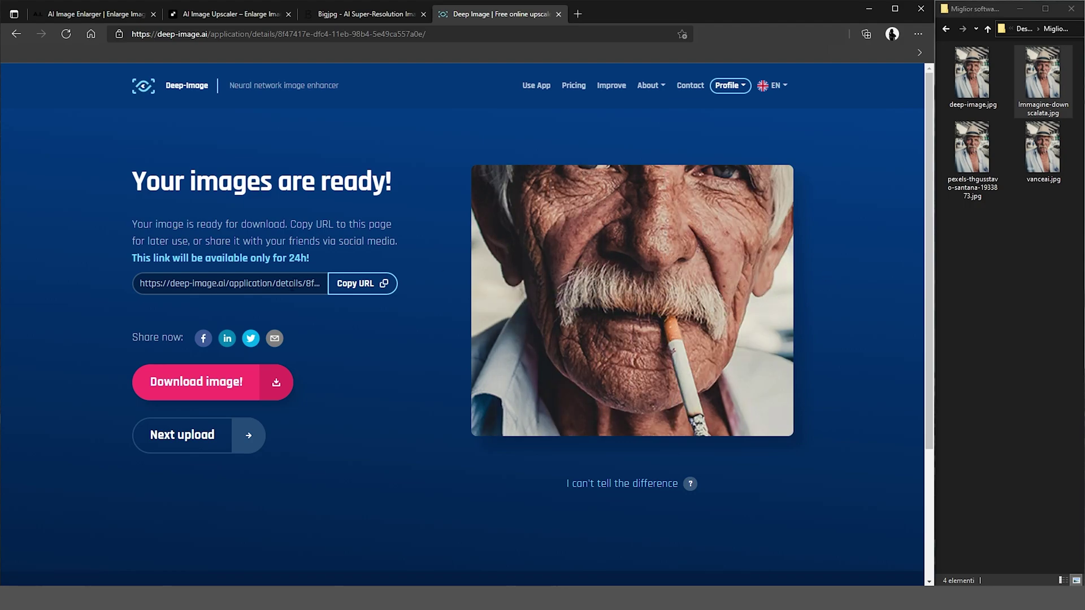
left_click(208, 396)
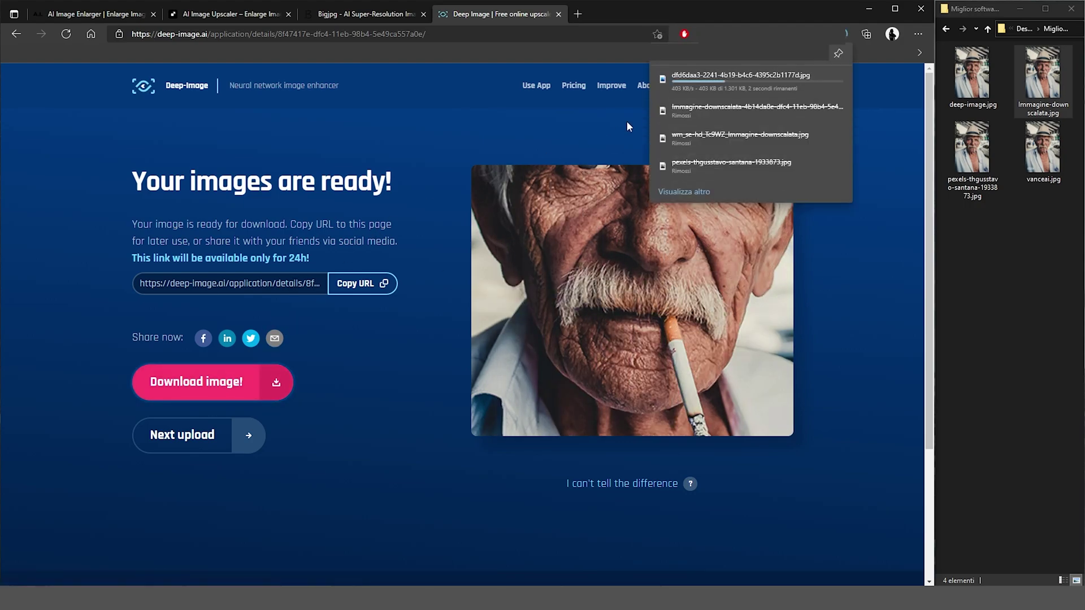
Open deep-image (con filtri).jpg and inspect the mouth, cigarette, chest, hat and eyes close up
left_click(729, 79)
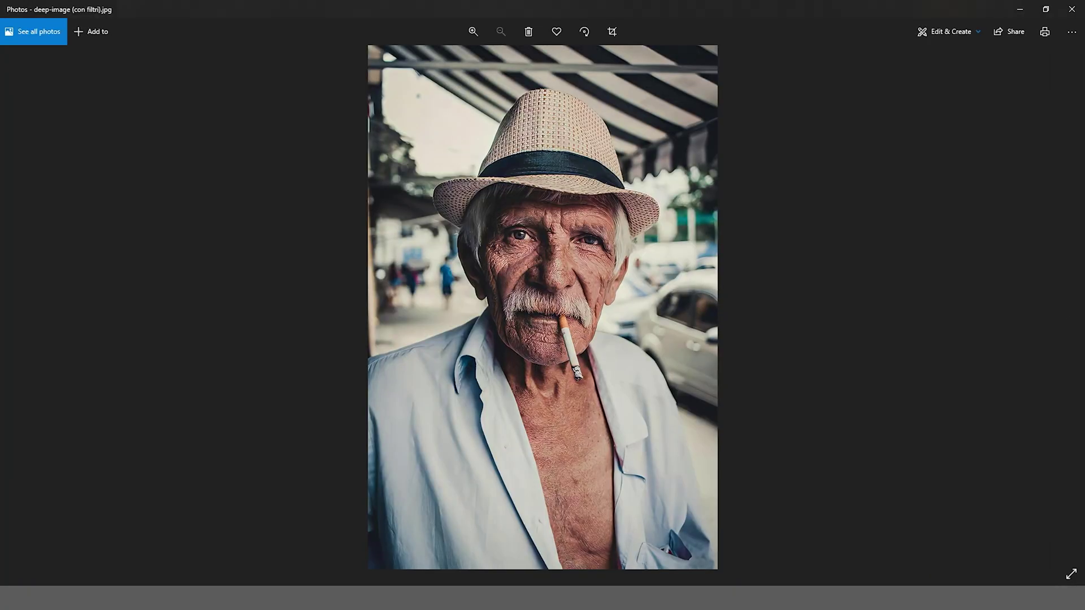
scroll(547, 317, "up", 3, "ctrl")
left_click_drag(611, 385, 597, 288)
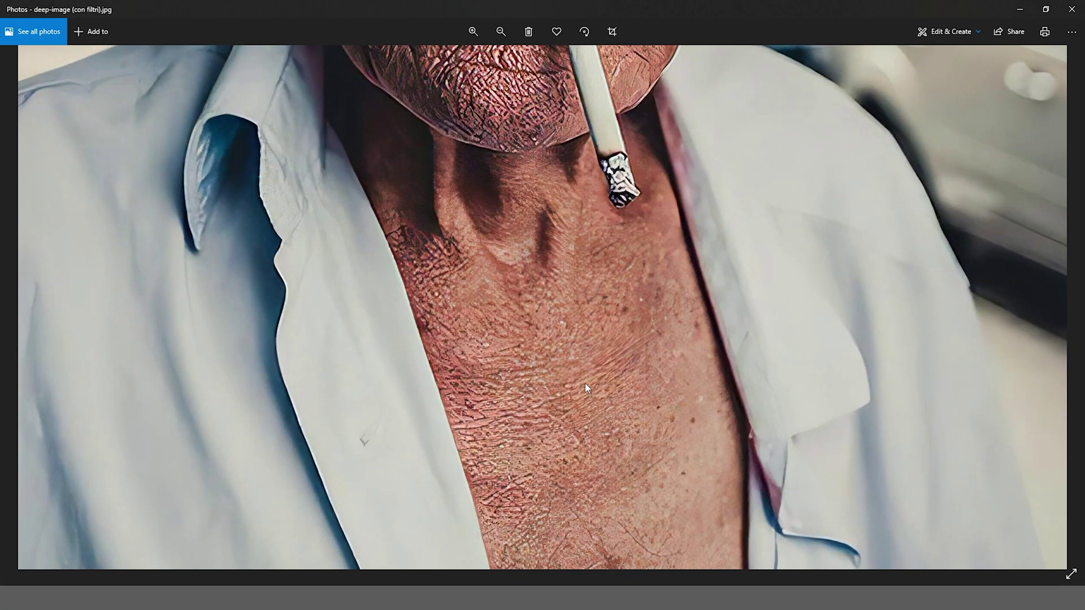
left_click_drag(584, 383, 644, 271)
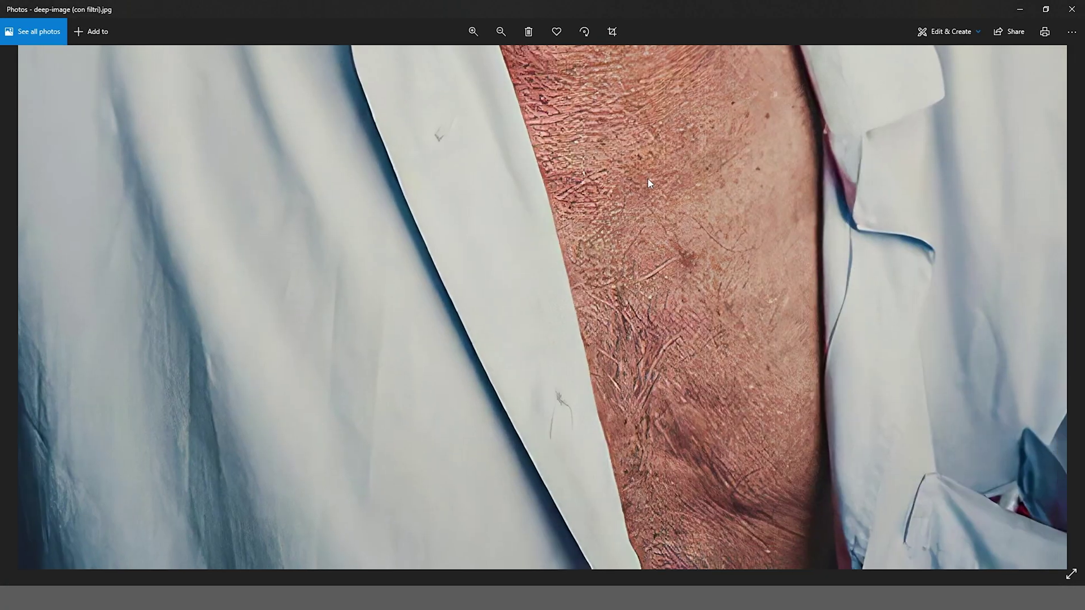
left_click_drag(648, 178, 635, 513)
scroll(598, 311, "up", 2)
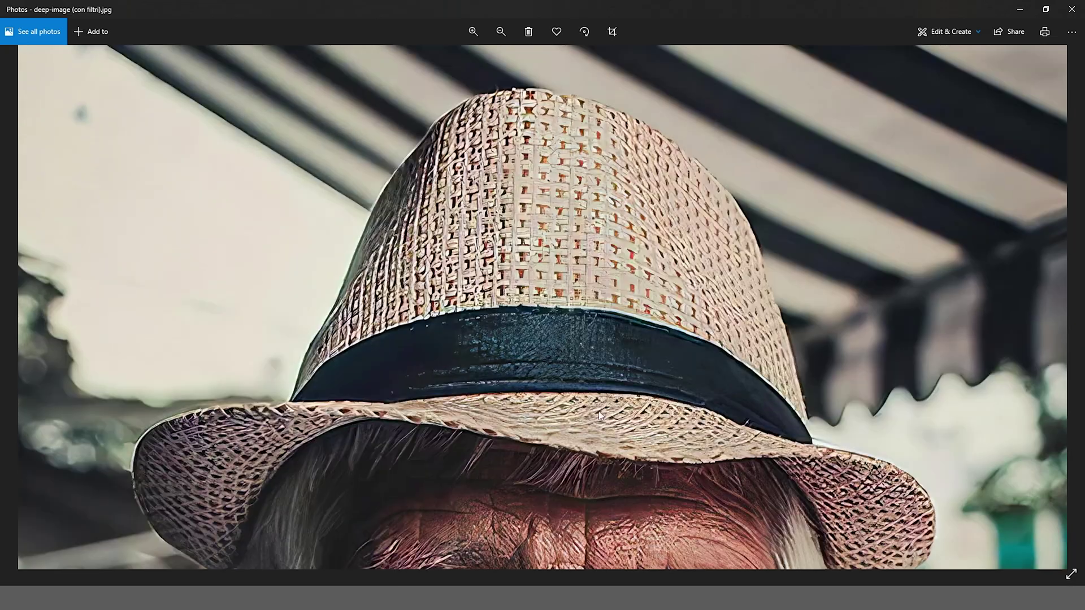
scroll(598, 311, "up", 2)
scroll(599, 316, "down", 2)
scroll(605, 300, "down", 2)
scroll(613, 276, "down", 2)
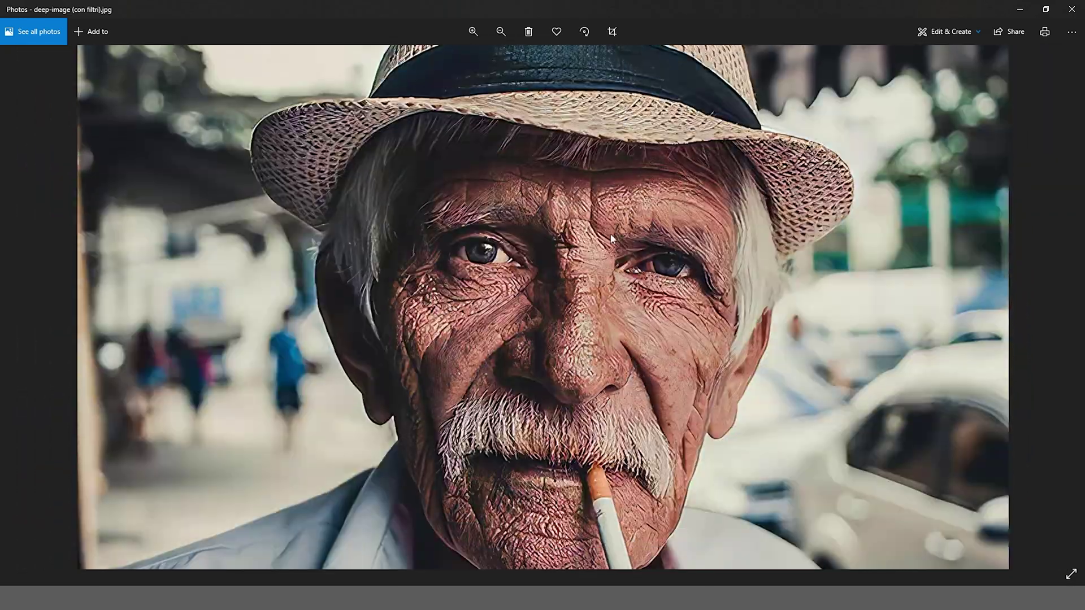
scroll(629, 315, "up", 2)
scroll(629, 314, "up", 2)
scroll(629, 315, "down", 2)
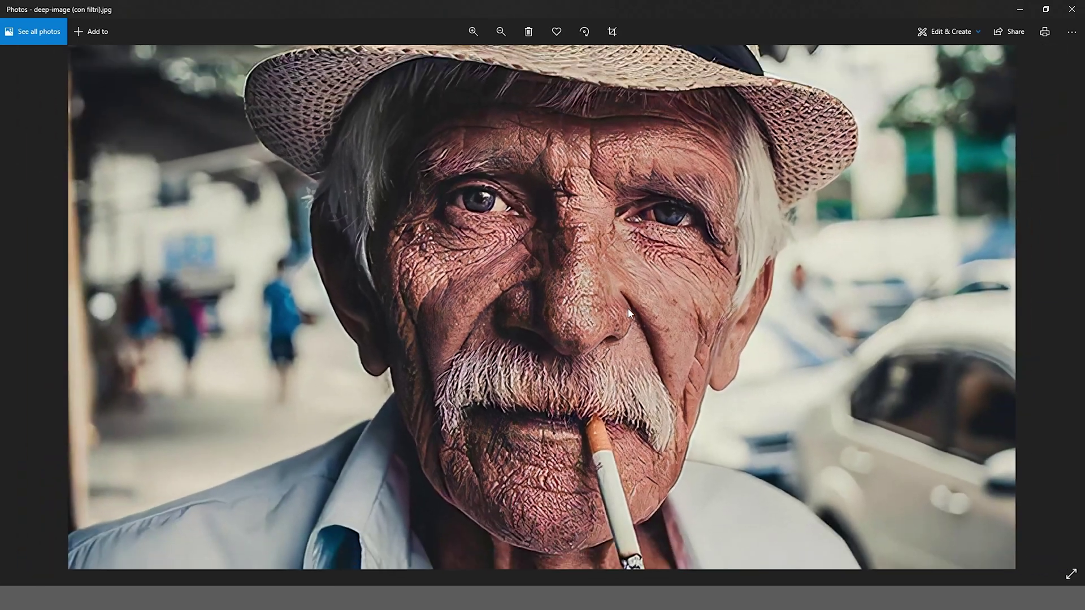
scroll(630, 314, "down", 1)
scroll(629, 313, "down", 1)
scroll(627, 317, "up", 1)
scroll(627, 317, "up", 2)
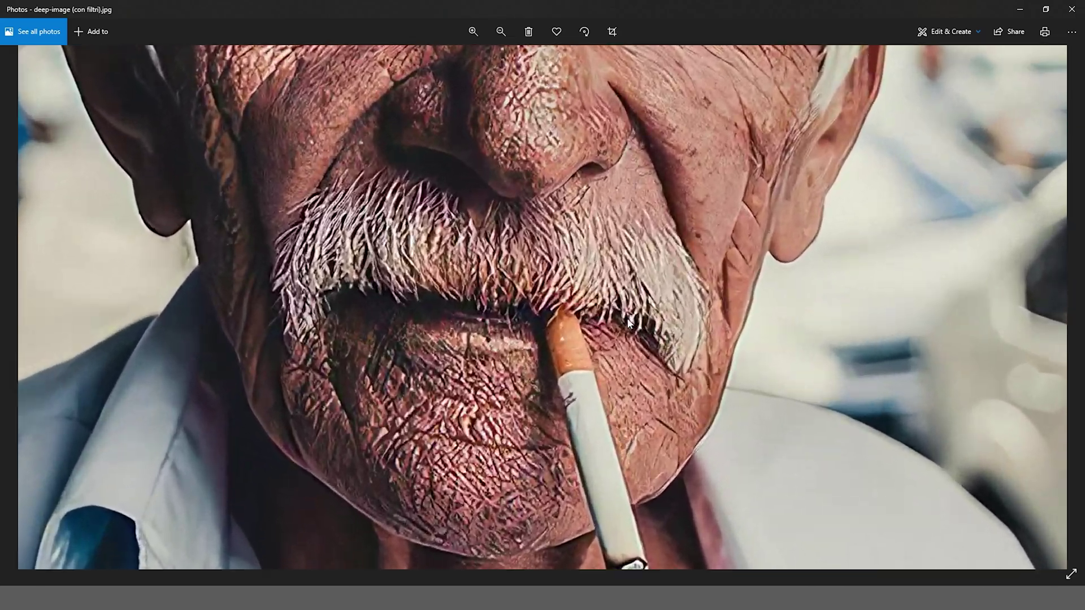
scroll(628, 322, "up", 1)
scroll(629, 322, "down", 1)
scroll(591, 445, "up", 1)
scroll(608, 392, "up", 1)
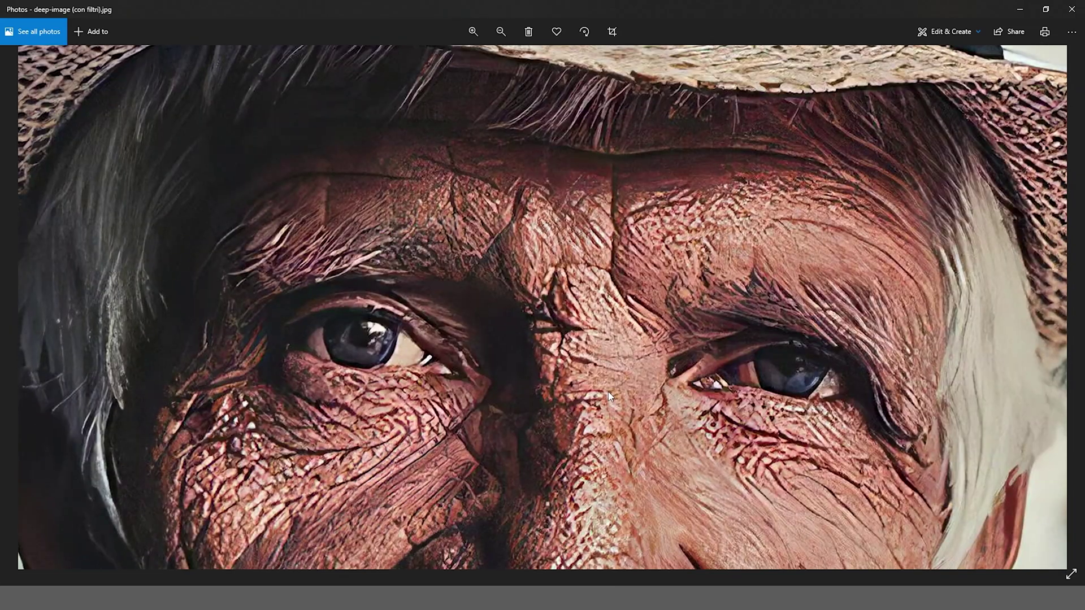
scroll(650, 317, "up", 1)
scroll(679, 474, "down", 3)
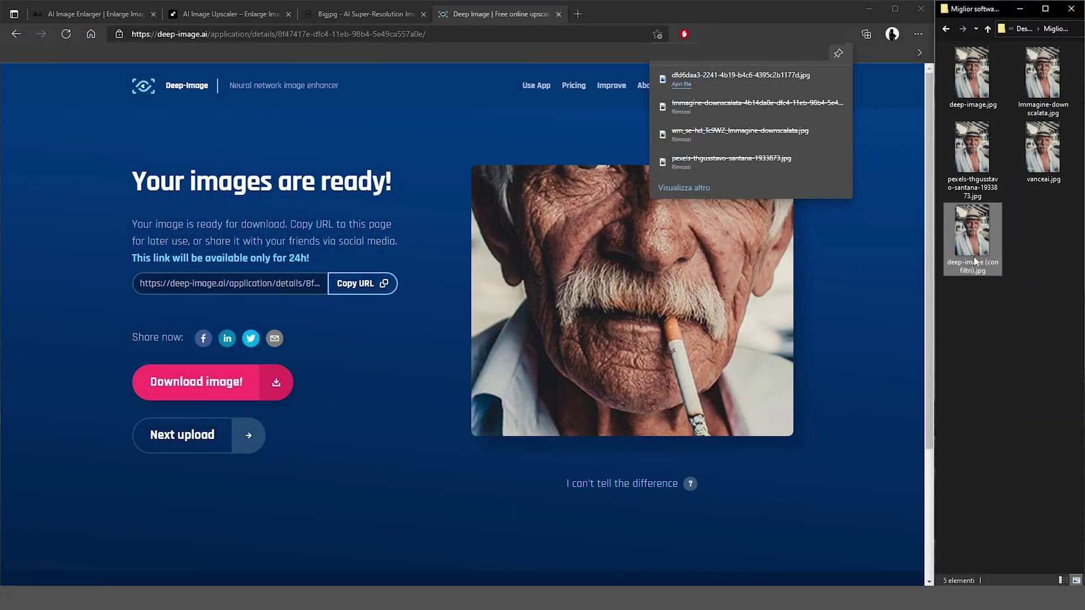
Compare it with deep-image.jpg at the mustache and cigarette, then close Photos
double_click(972, 73)
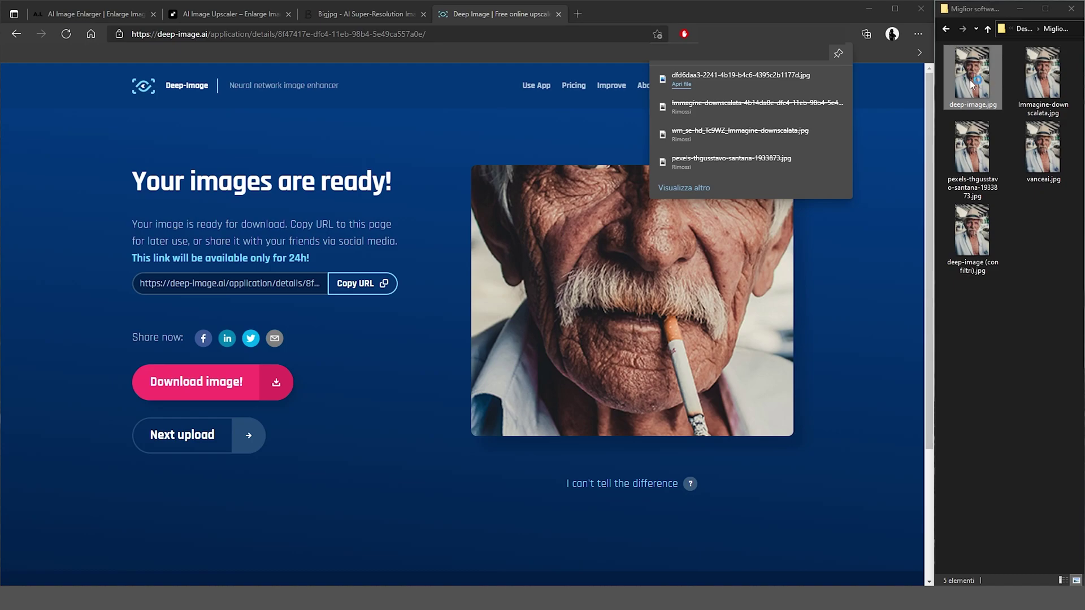
scroll(644, 305, "up", 5)
left_click_drag(652, 379, 663, 216)
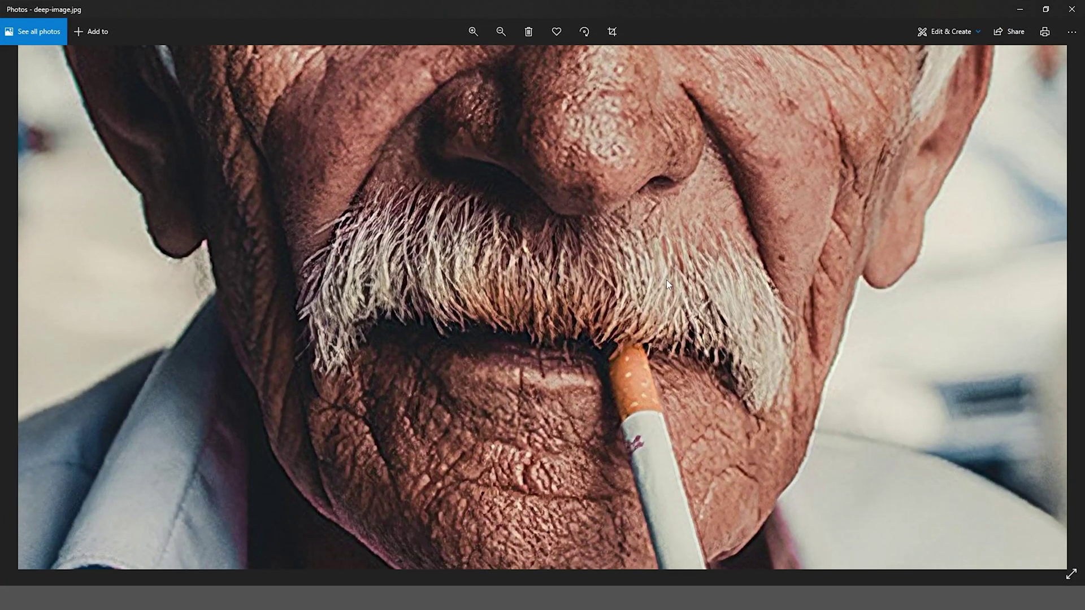
scroll(662, 218, "down", 5)
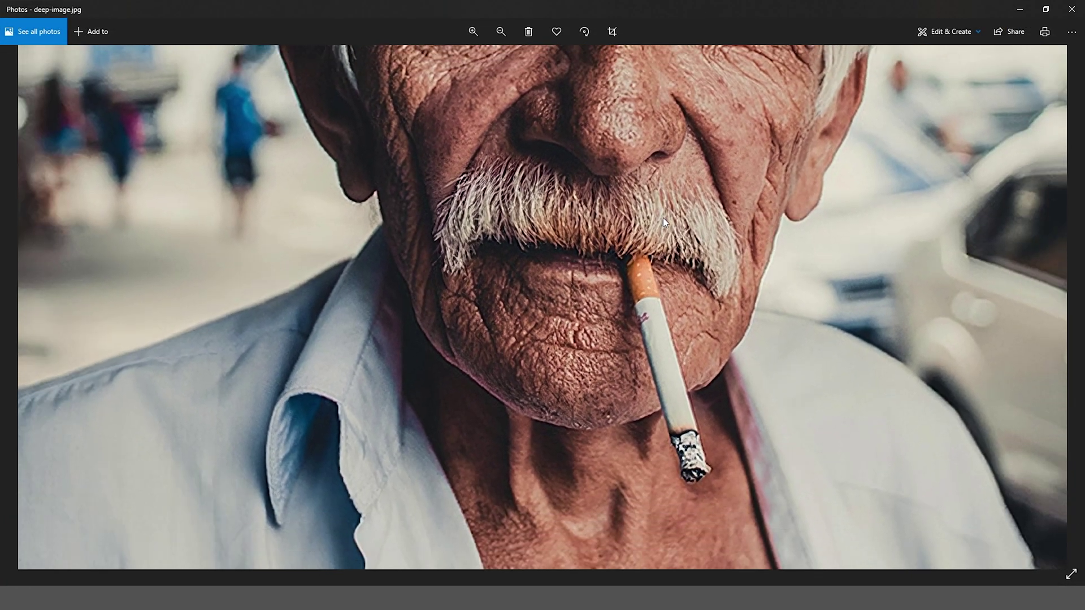
left_click(1072, 9)
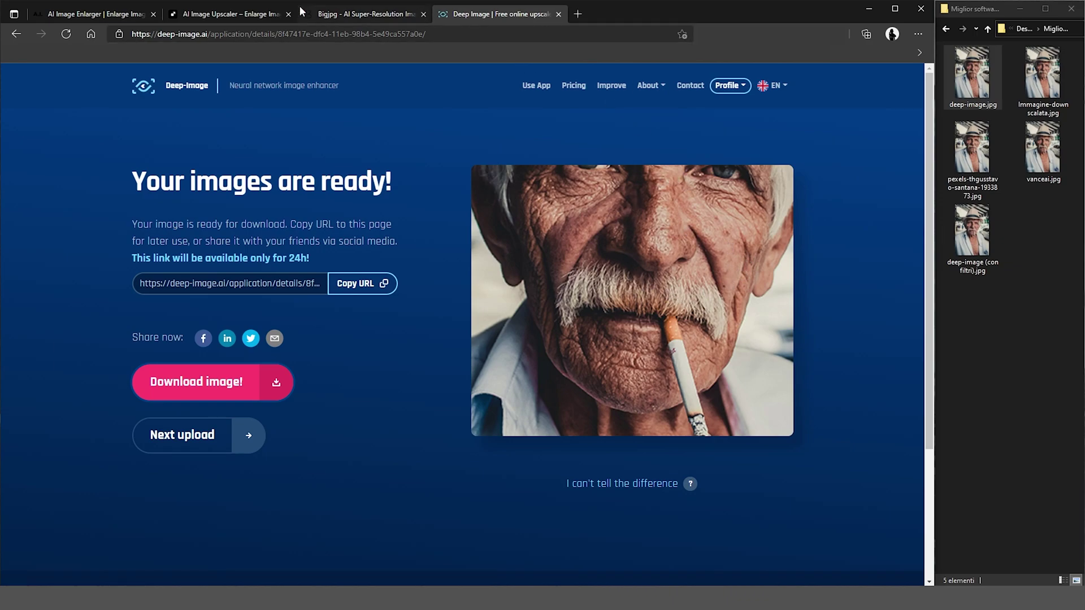
Close Deep Image, add Immagine-downscalata.jpg to Bigjpg, and bring up its Photo, 4x, no-noise configuration
left_click(559, 14)
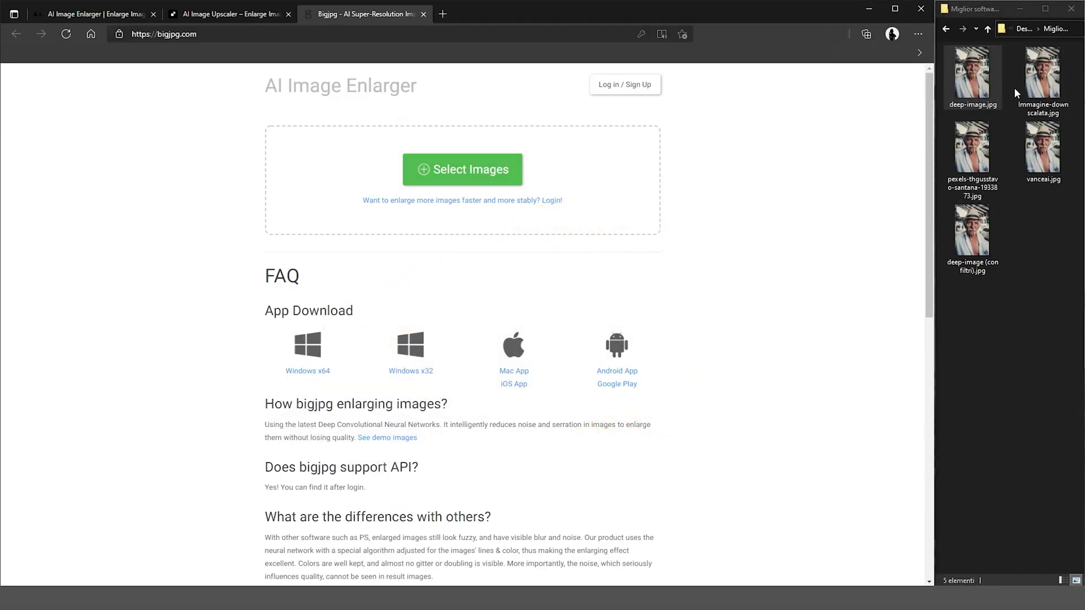
left_click_drag(913, 115, 508, 186)
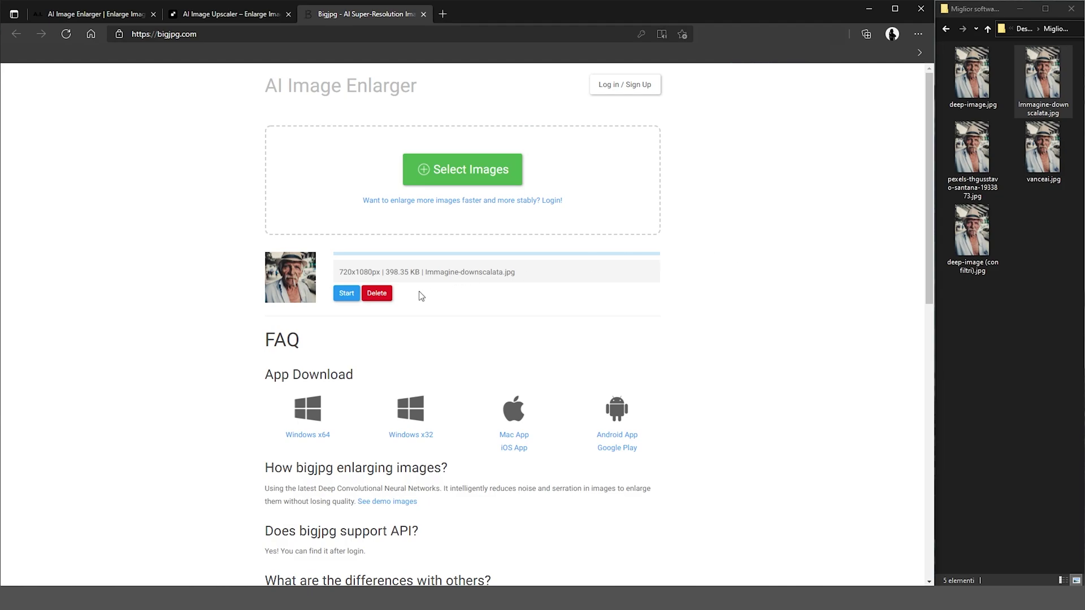
left_click(346, 293)
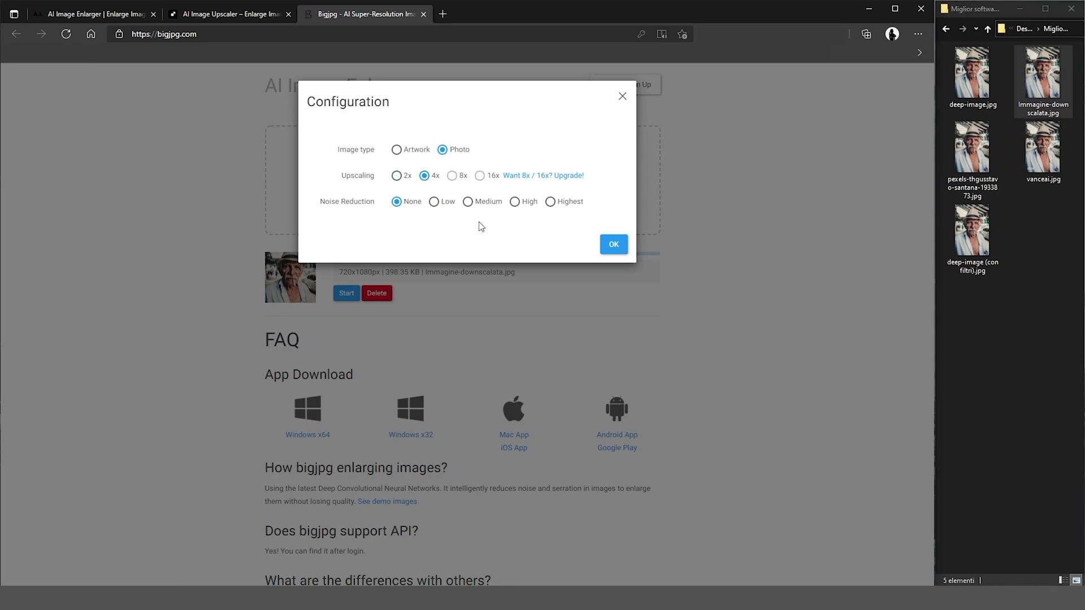
Confirm the 4x Photo enlargement and open the saved bigjpg.jpg from the folder
left_click(613, 245)
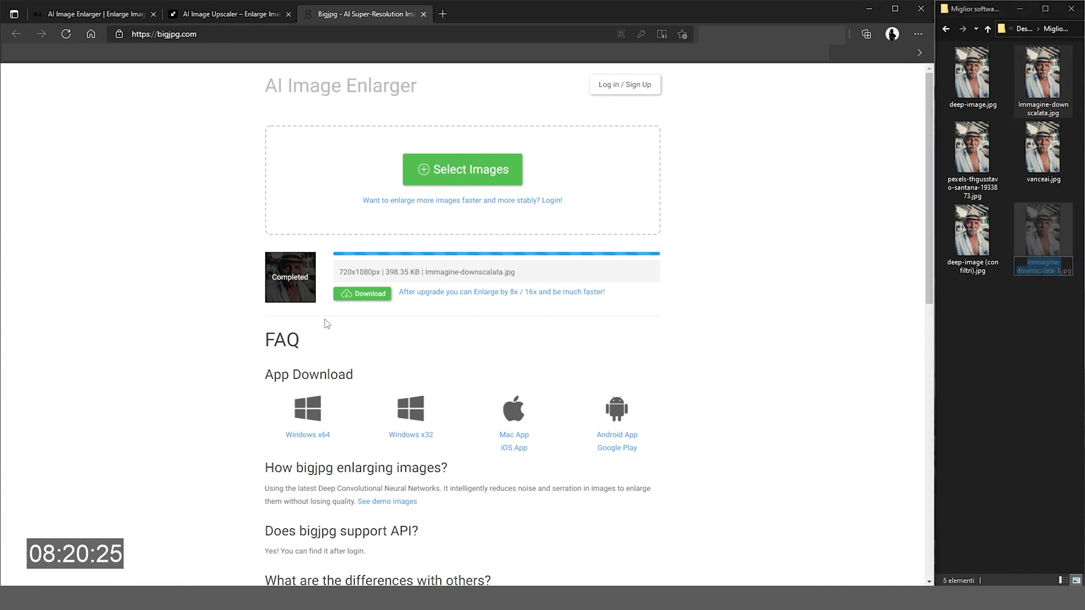
left_click(1038, 249)
double_click(1037, 257)
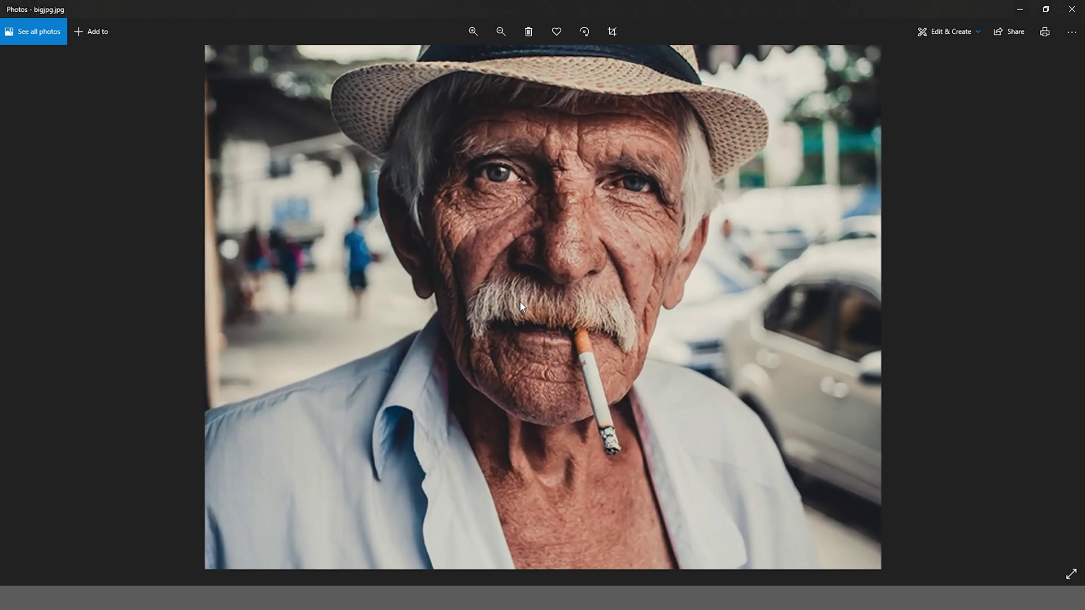
scroll(534, 316, "up", 3)
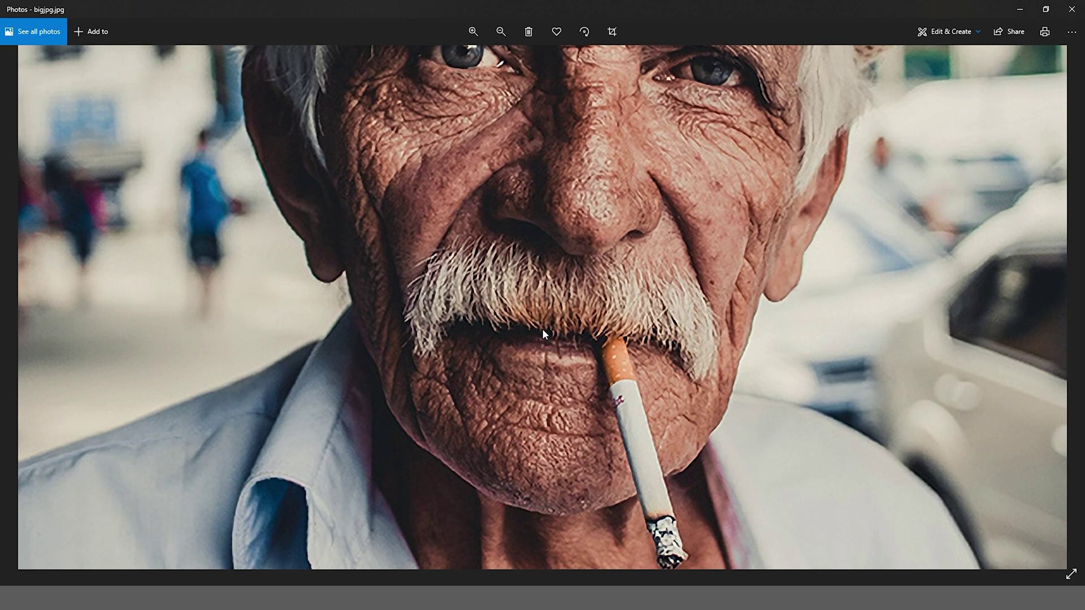
mouse_move(543, 329)
left_mouse_down()
mouse_move(665, 518)
mouse_move(618, 112)
left_mouse_up()
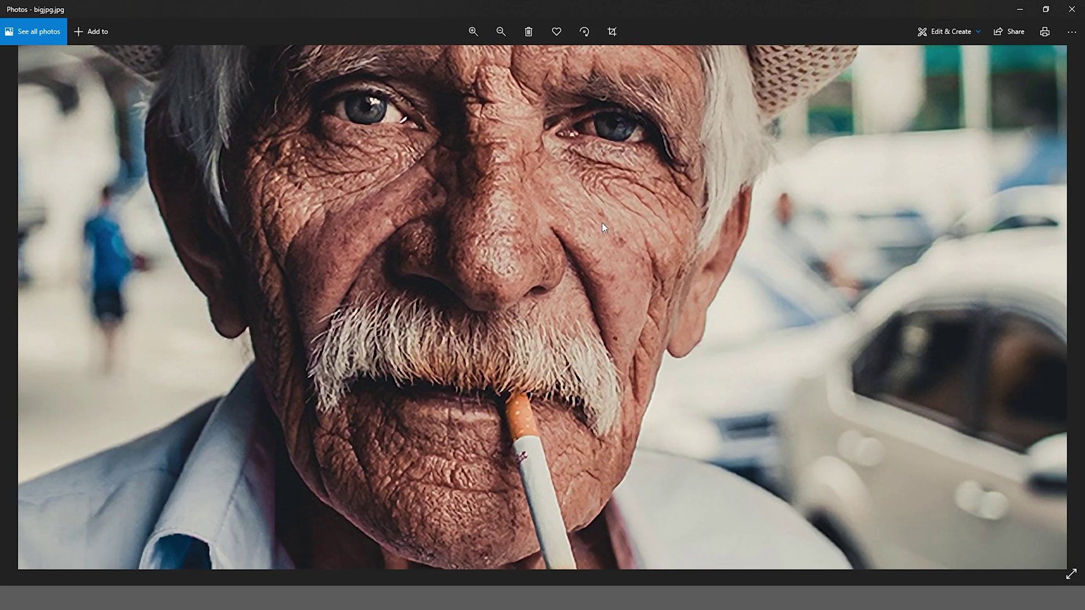
left_click_drag(601, 223, 636, 19)
left_click_drag(649, 339, 685, 39)
scroll(594, 255, "down", 2)
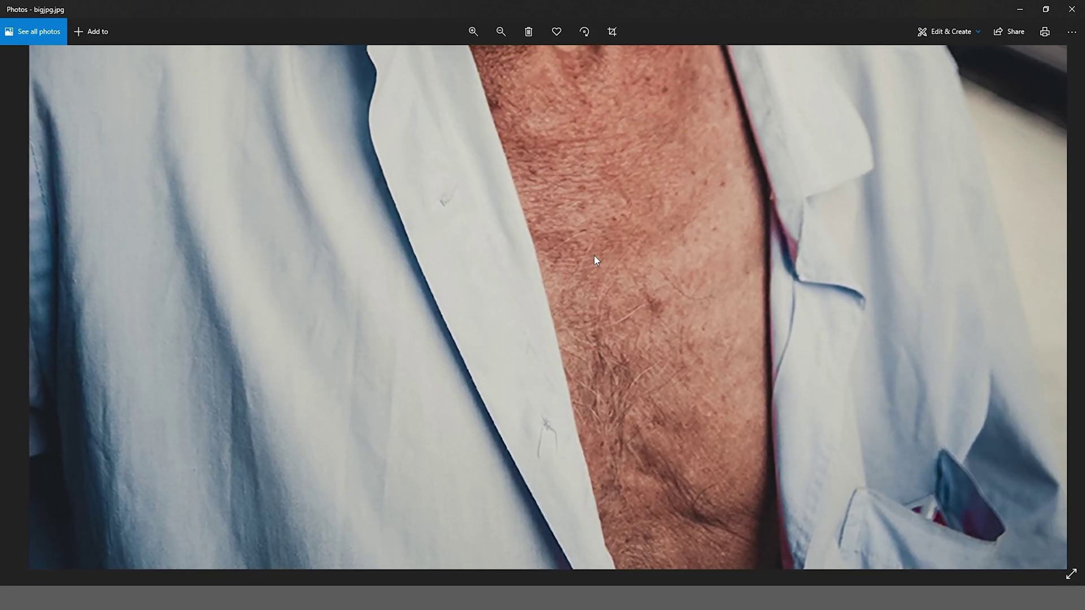
scroll(530, 373, "down", 2)
left_click(1046, 10)
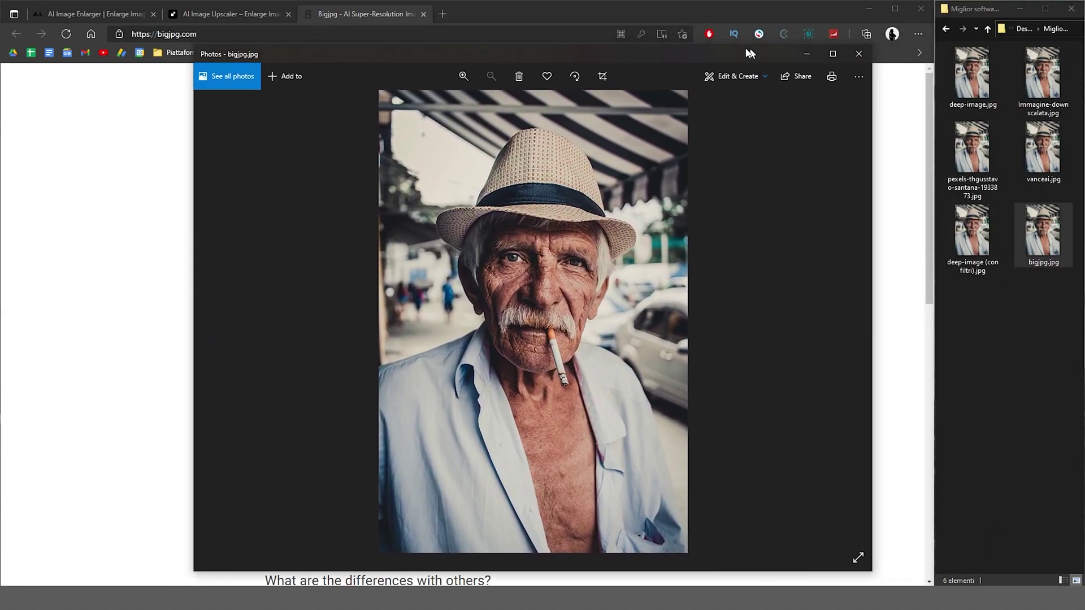
left_click_drag(755, 52, 734, 50)
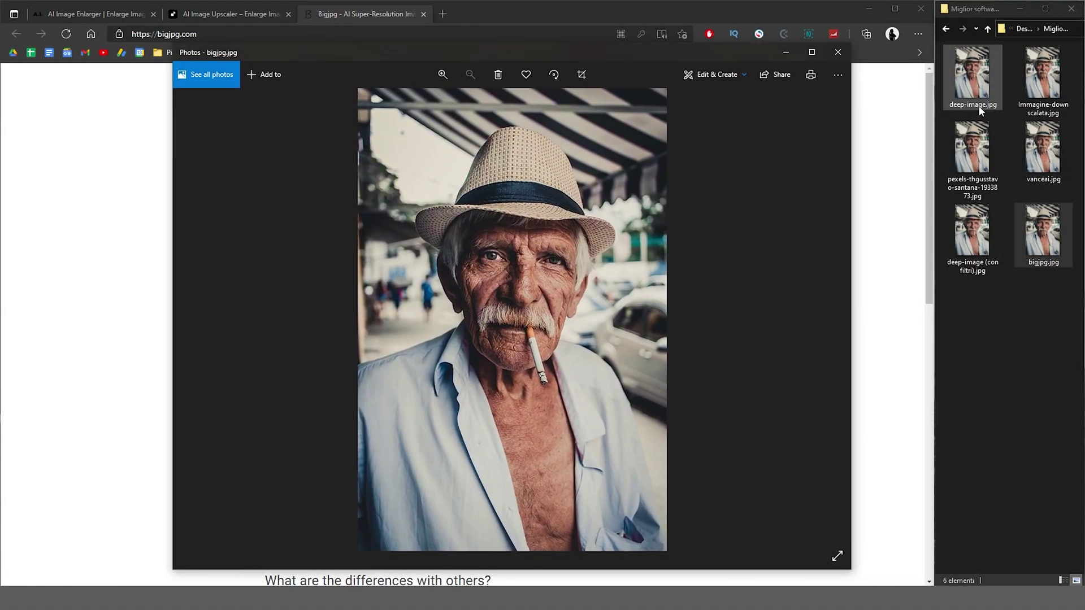
key("super+Up")
scroll(613, 277, "up", 1)
scroll(613, 275, "up", 1)
scroll(614, 275, "up", 1)
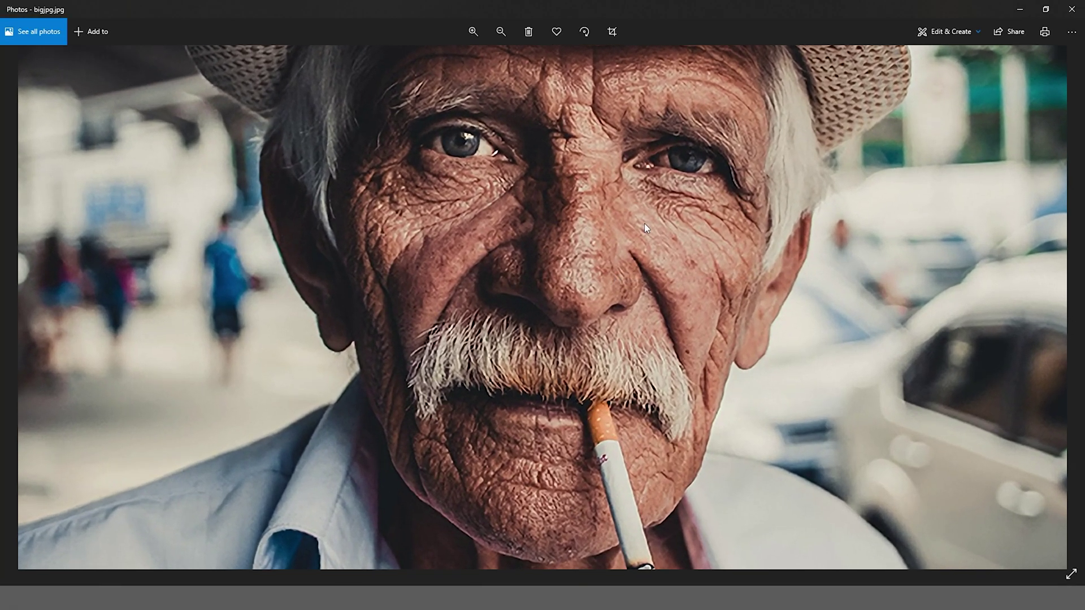
mouse_move(645, 227)
left_mouse_down()
mouse_move(676, 266)
mouse_move(704, 340)
mouse_move(695, 194)
mouse_move(747, 354)
mouse_move(737, 227)
mouse_move(728, 355)
left_mouse_up()
scroll(725, 351, "down", 3)
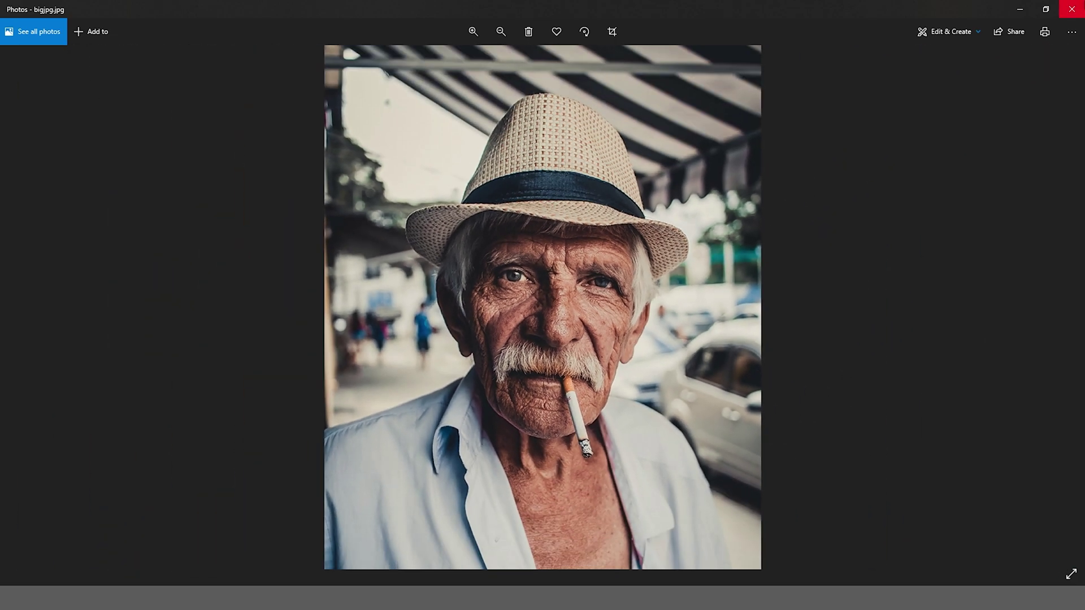
left_click(1071, 9)
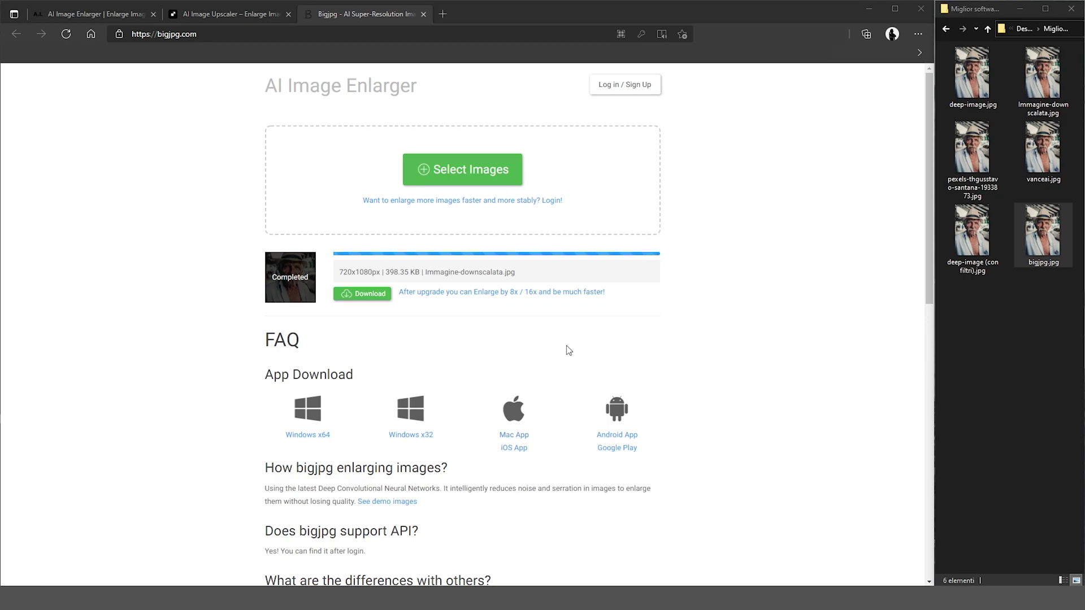
Select all the folder's images and add them to the Bigjpg queue
scroll(565, 362, "down", 4)
scroll(559, 372, "up", 4)
scroll(389, 315, "down", 4)
scroll(571, 392, "down", 5)
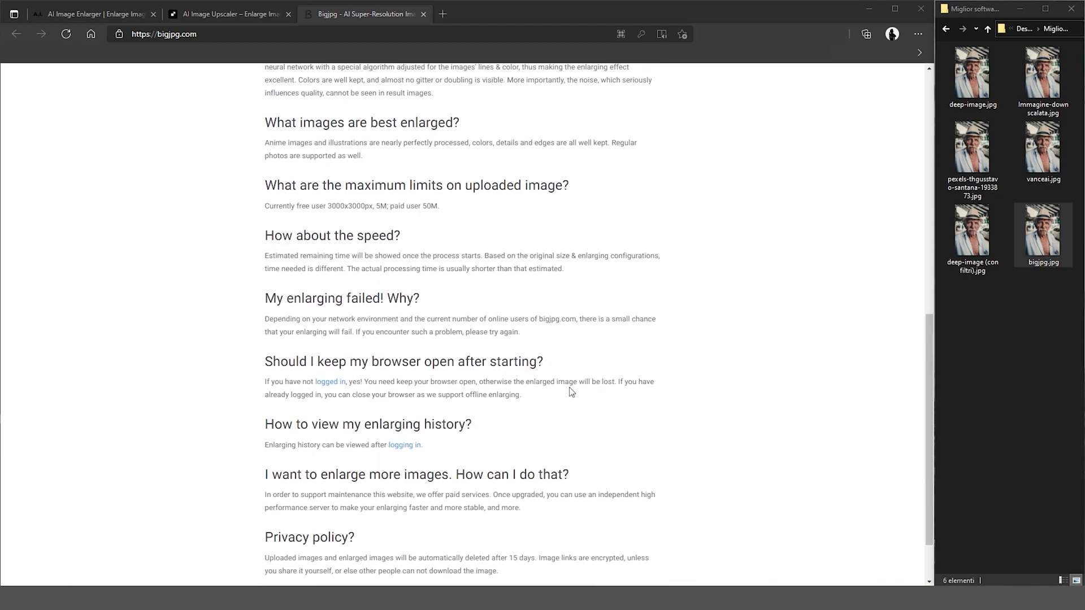
scroll(571, 392, "up", 10)
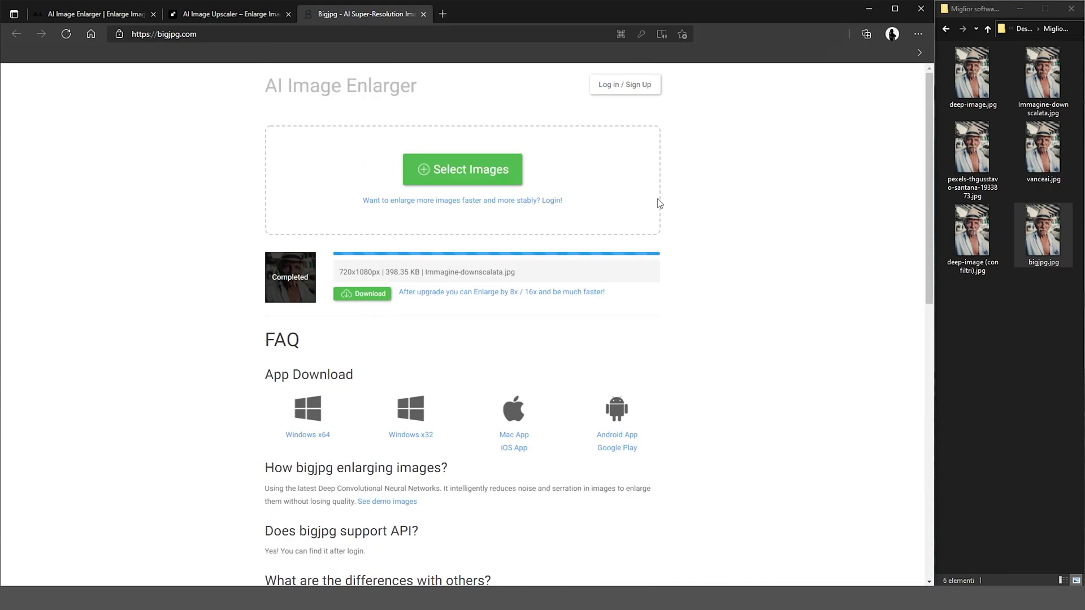
left_click_drag(1019, 327, 949, 57)
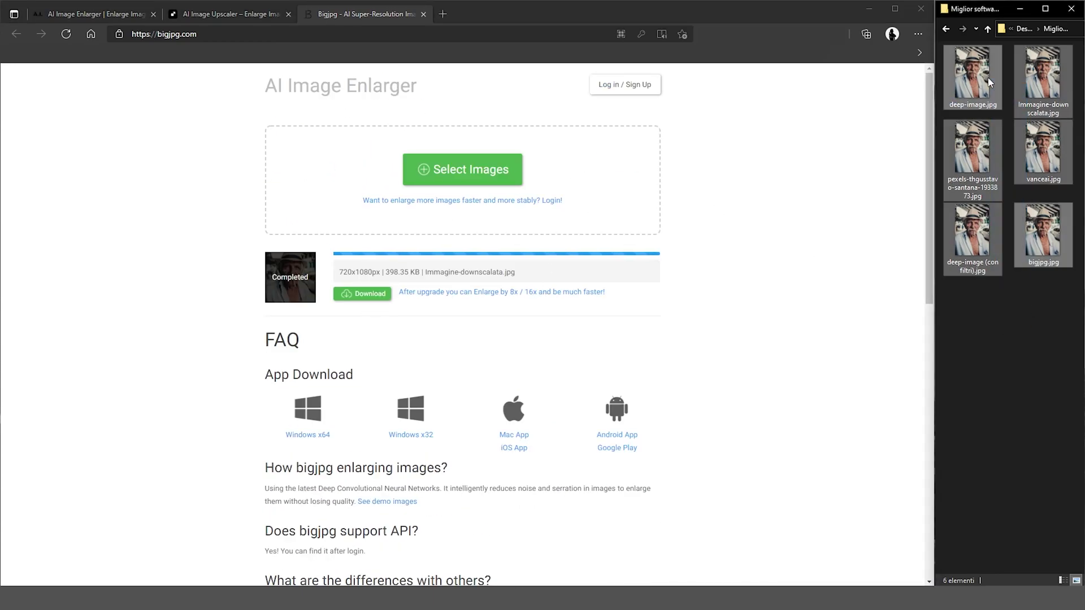
left_click_drag(1042, 232, 507, 197)
Start enlarging the duplicate downscaled portrait with the same confirmed settings
scroll(558, 232, "down", 5)
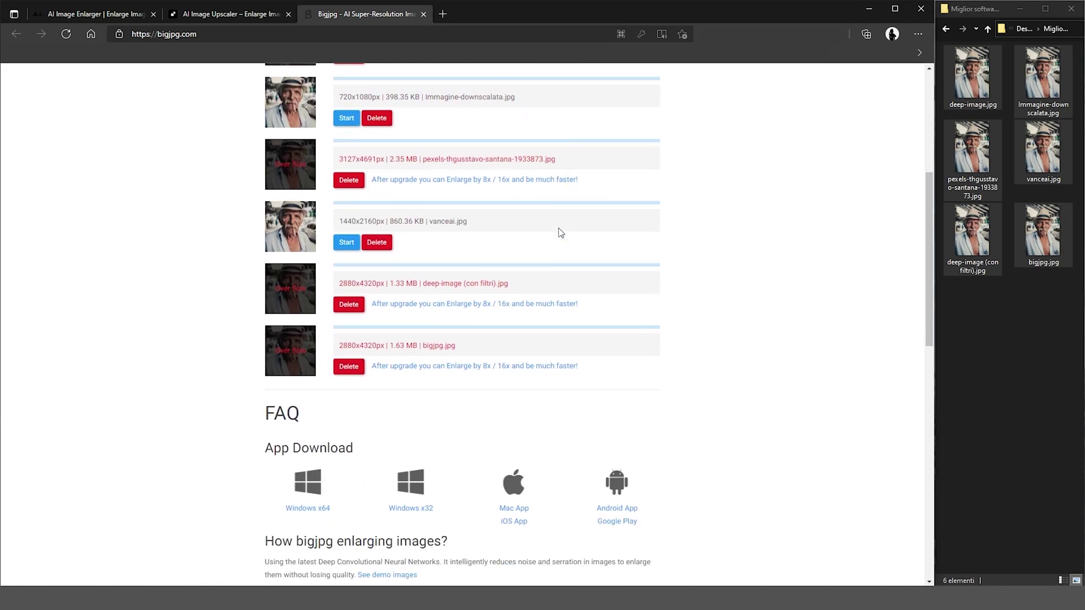
scroll(452, 317, "up", 3)
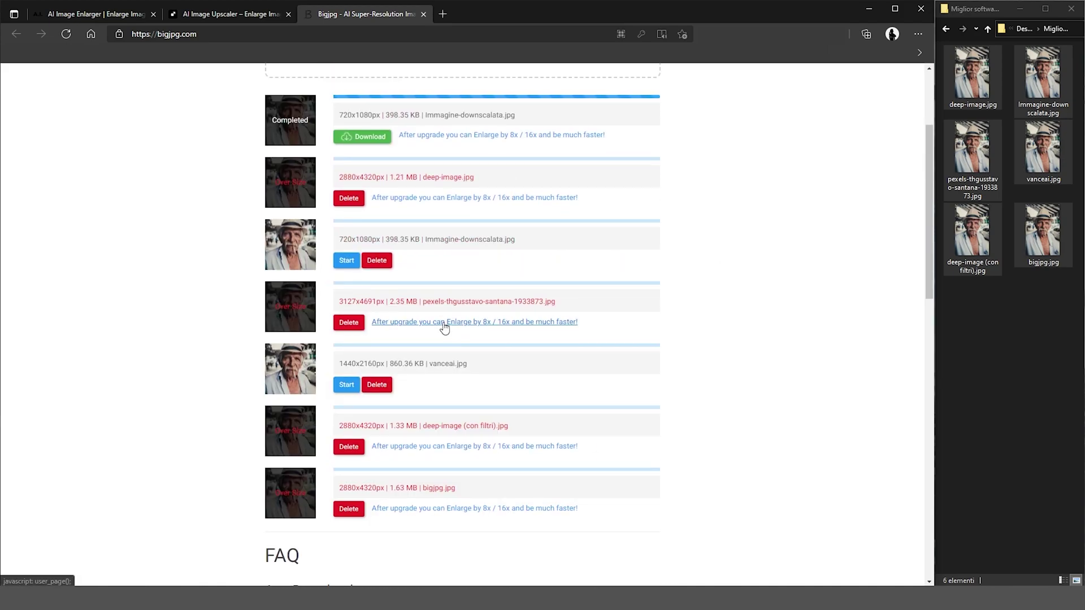
scroll(443, 333, "up", 3)
scroll(413, 355, "down", 3)
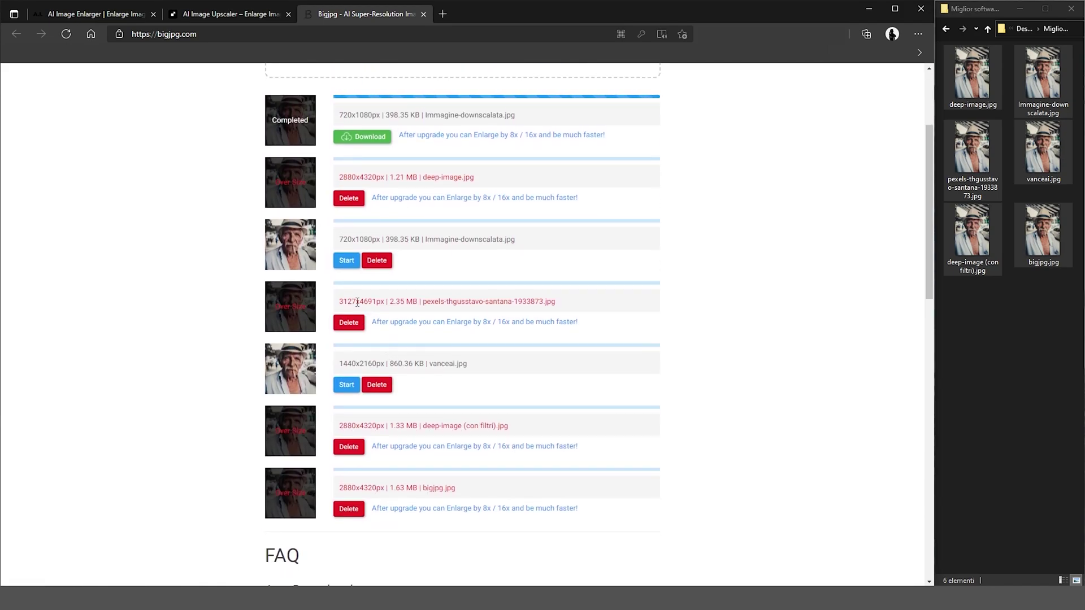
left_click(343, 257)
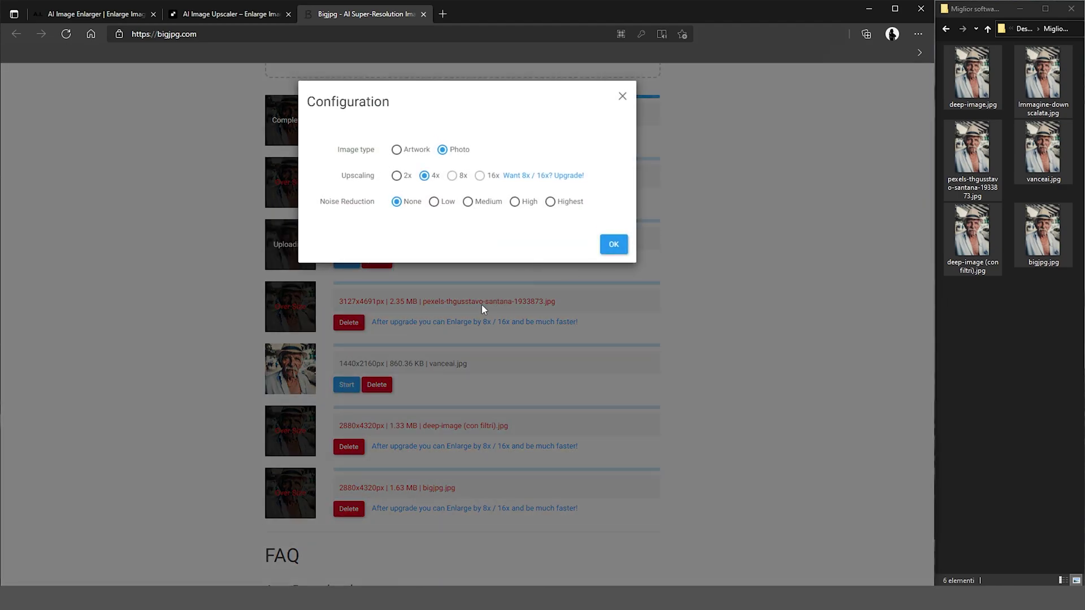
left_click(613, 244)
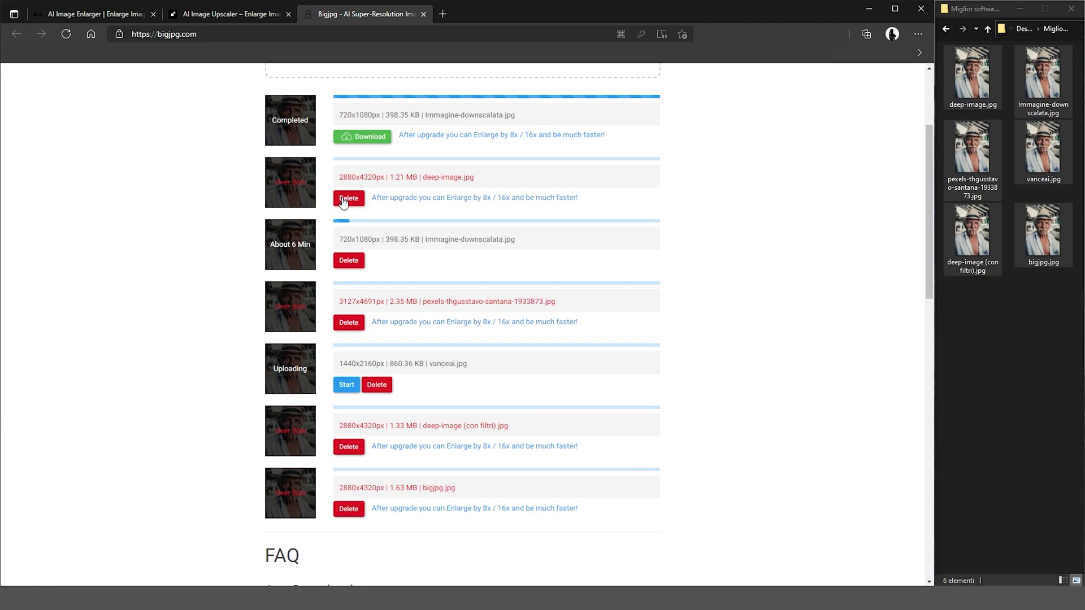
Delete the deep-image, duplicate, pexels, vanceai, con filtri and bigjpg.jpg entries, leaving the completed one
left_click(343, 199)
left_click(349, 198)
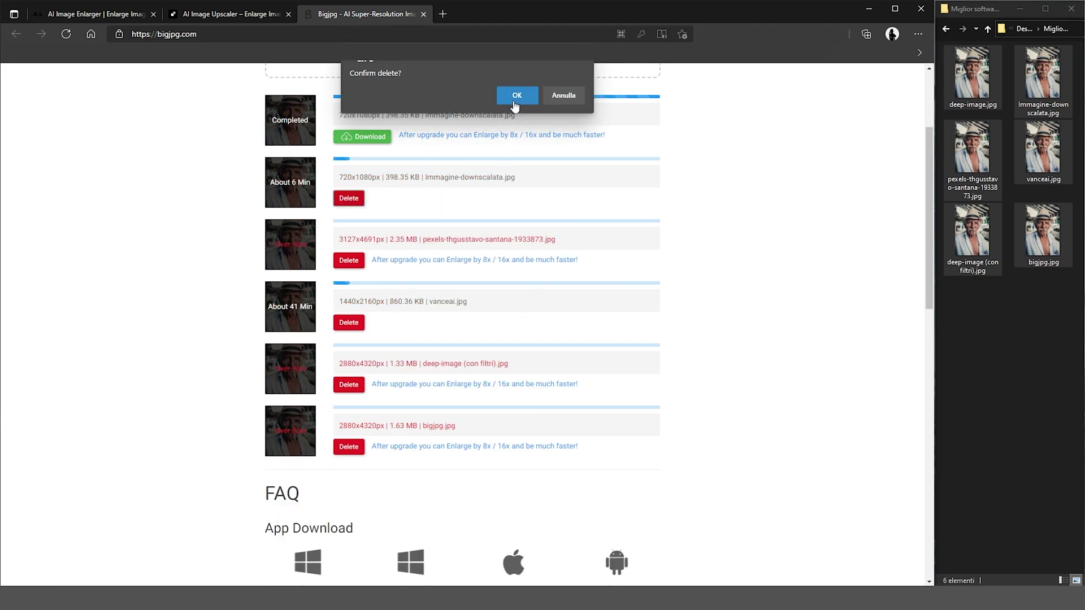
left_click(516, 95)
left_click(349, 198)
left_click(516, 95)
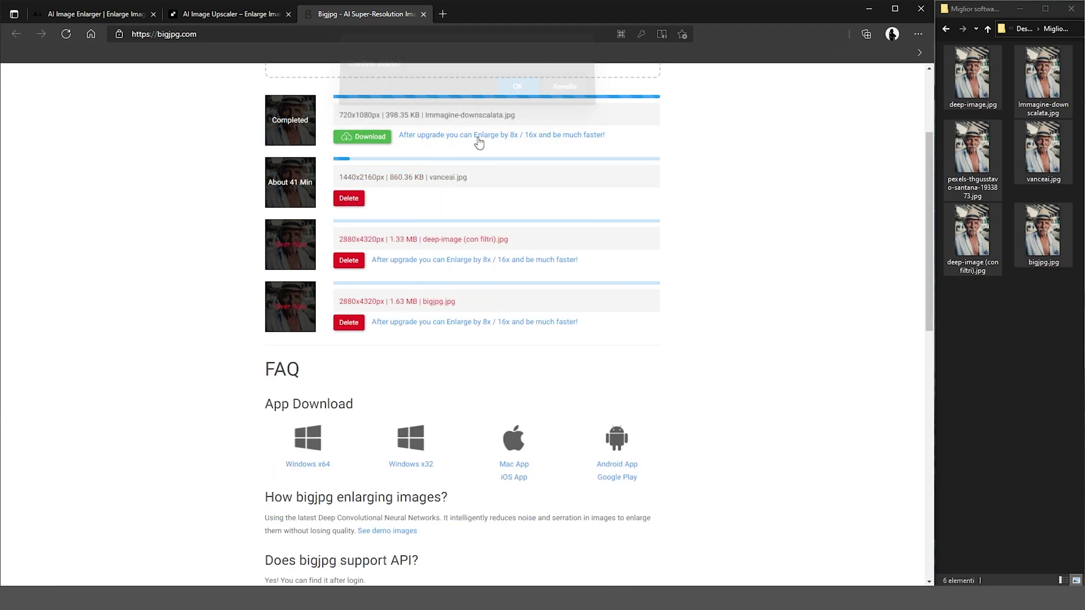
left_click(348, 198)
left_click(514, 98)
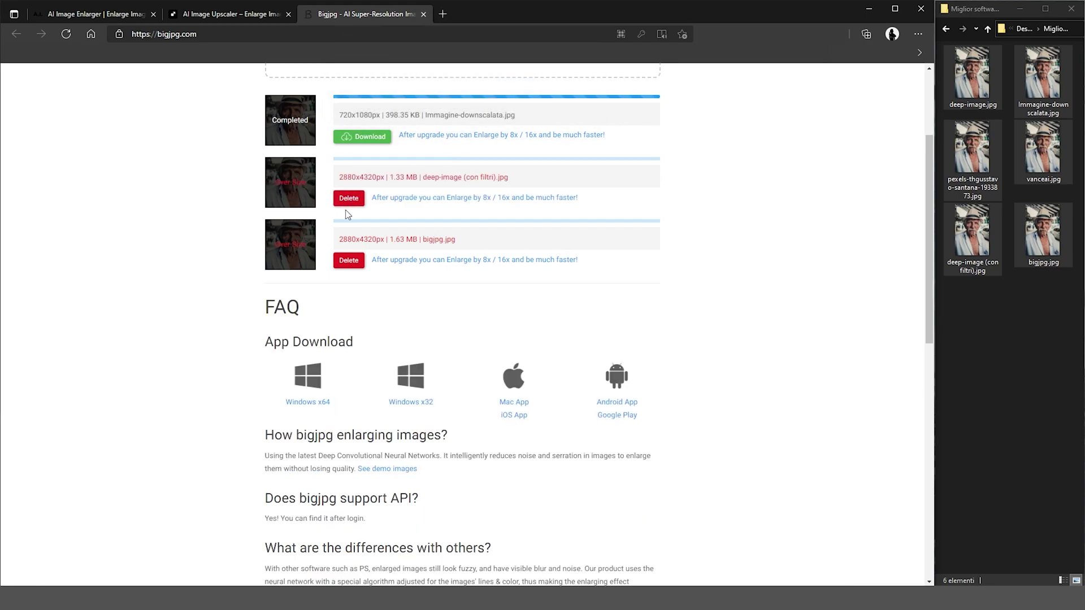
left_click(349, 197)
left_click(517, 96)
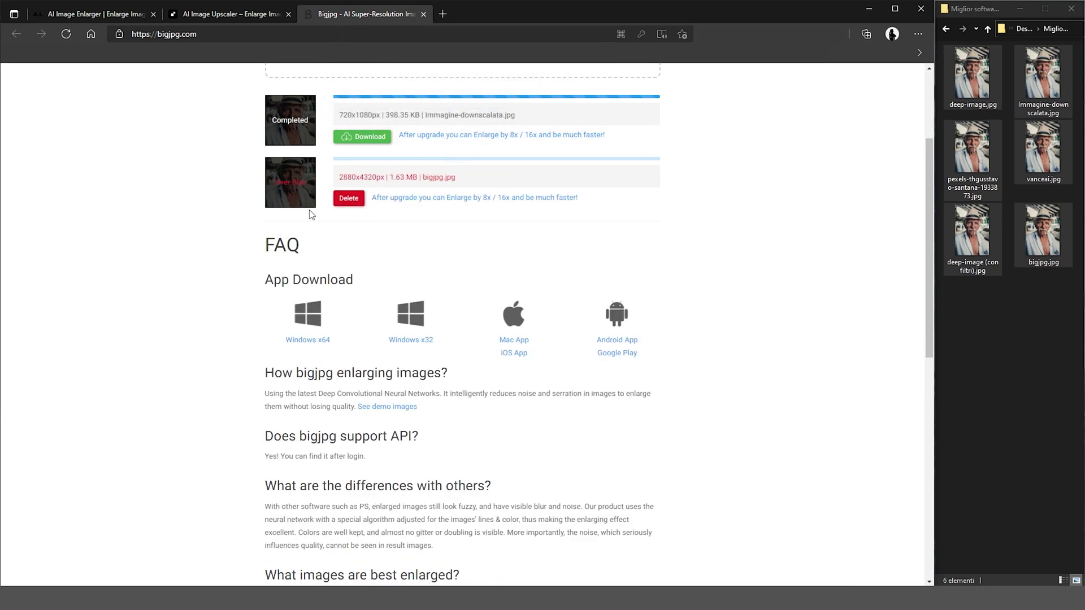
left_click(349, 199)
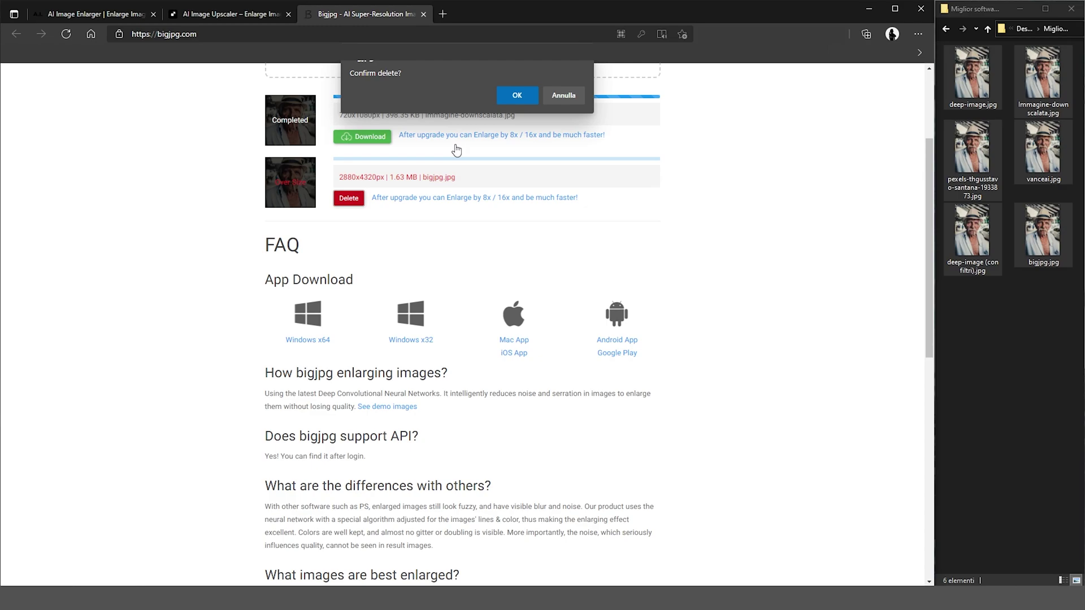
left_click(523, 100)
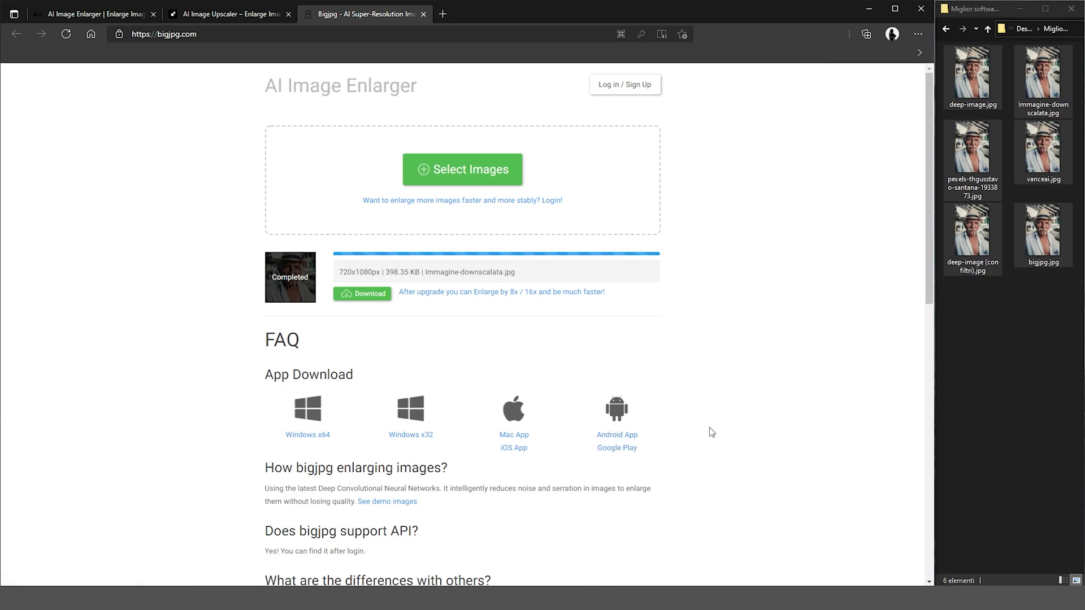
Download the Bigjpg Windows x64 desktop app, dismiss the downloads list, and close the Bigjpg tab
left_click(315, 438)
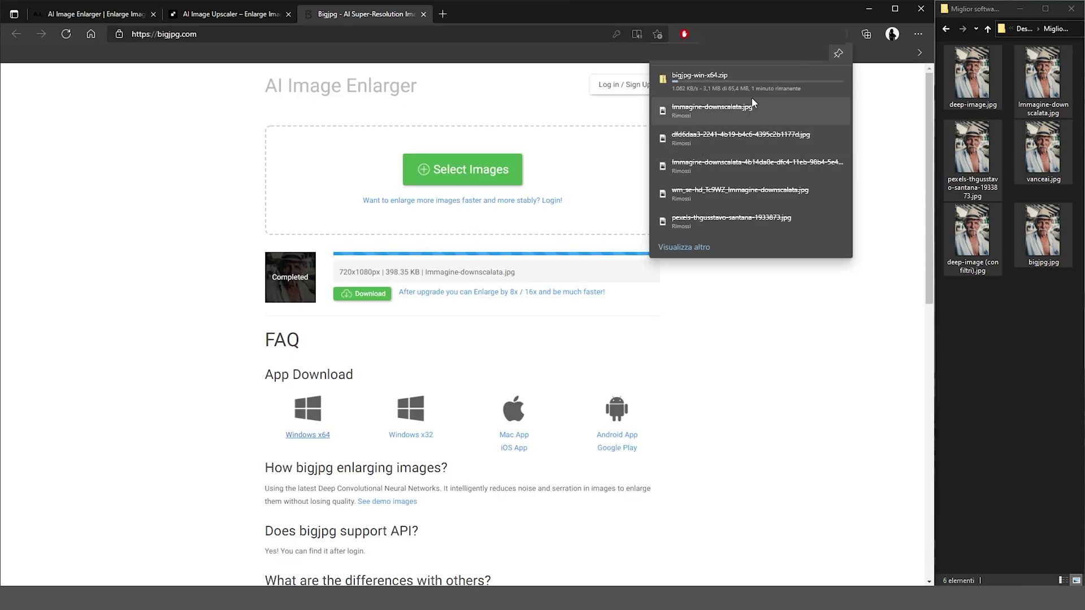
triple_click(339, 85)
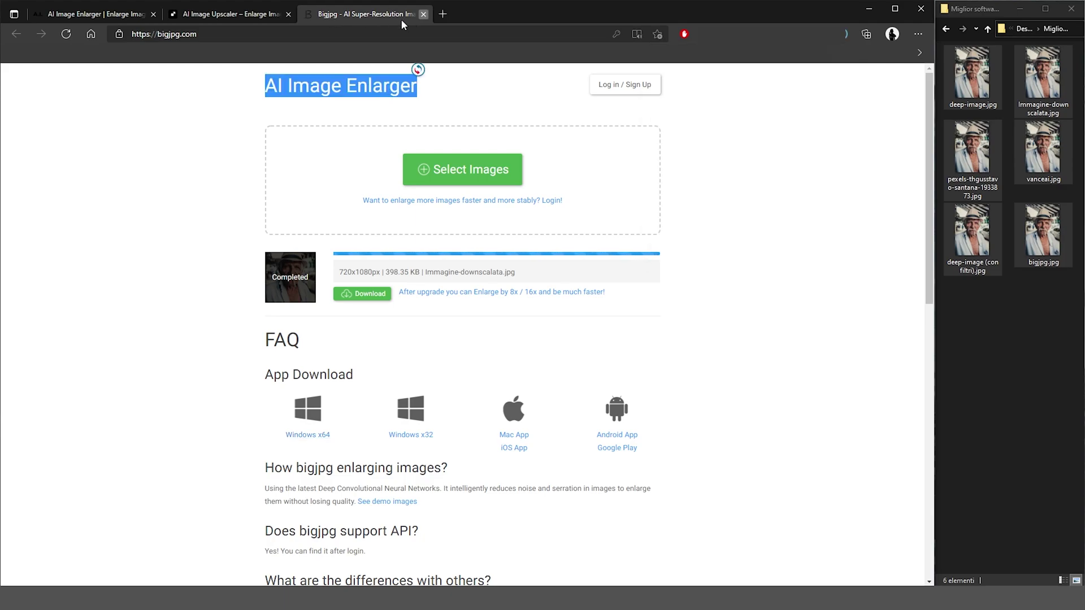
left_click(423, 14)
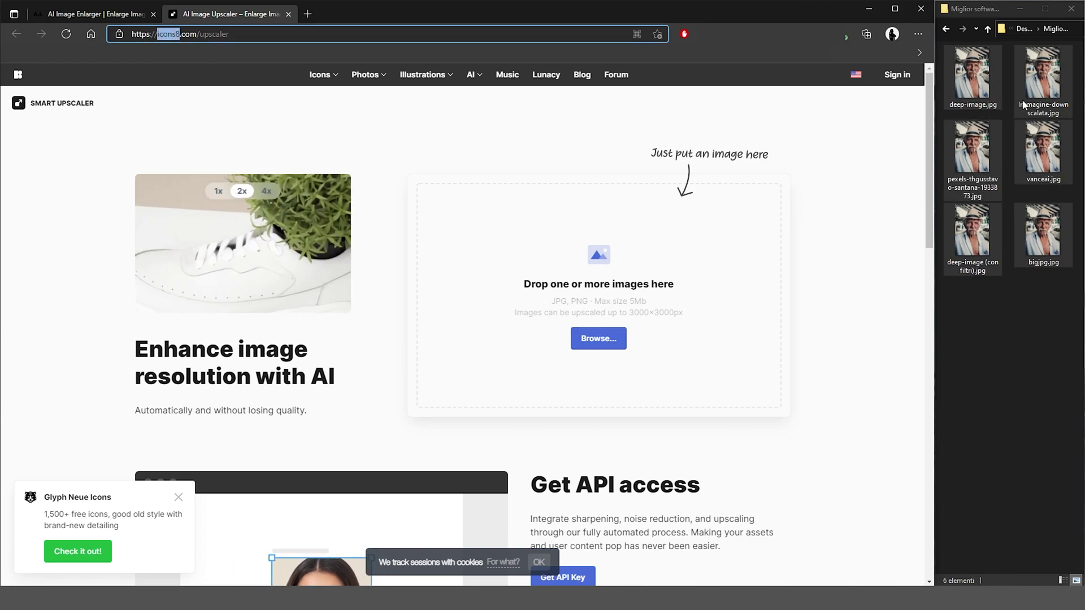
Upload Immagine-downscalata.jpg to Icons8 Smart Upscaler and scroll to its 2x 1440 × 2160 result
left_click(1048, 99)
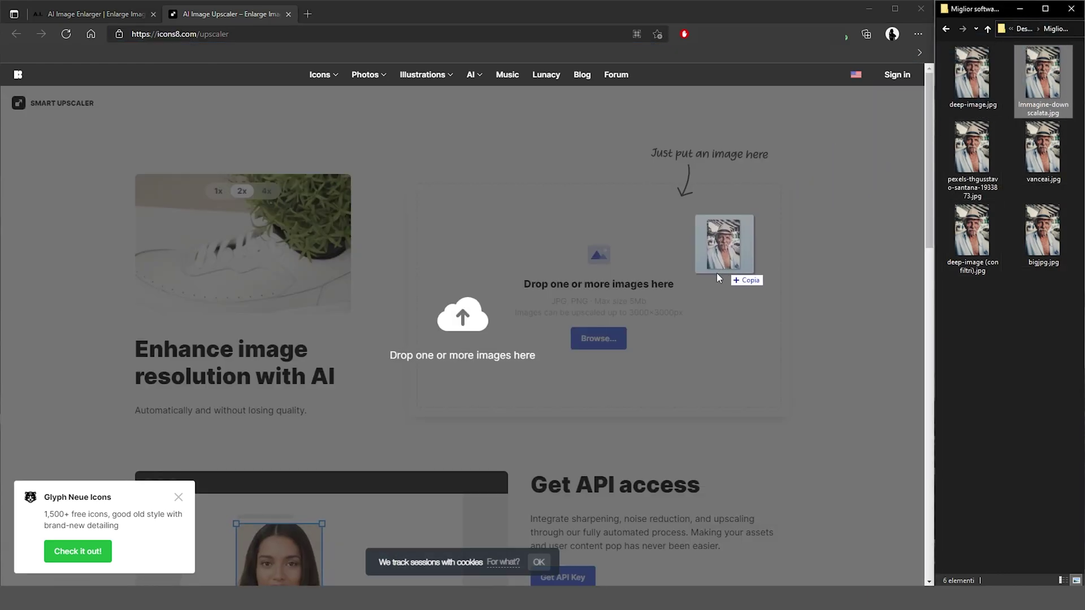
left_click_drag(1049, 100, 716, 273)
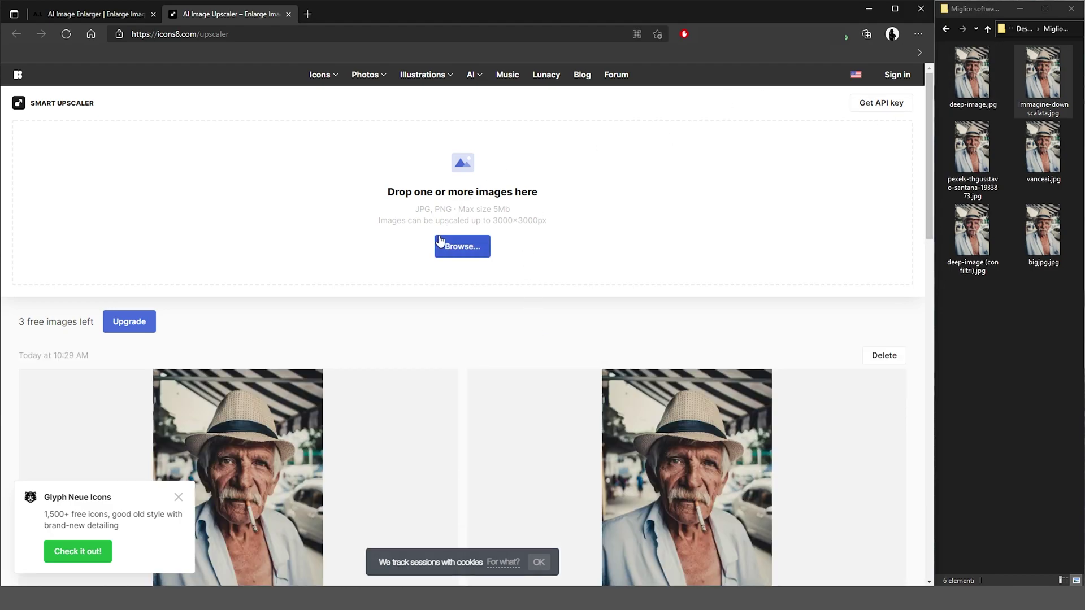
scroll(272, 209, "down", 3)
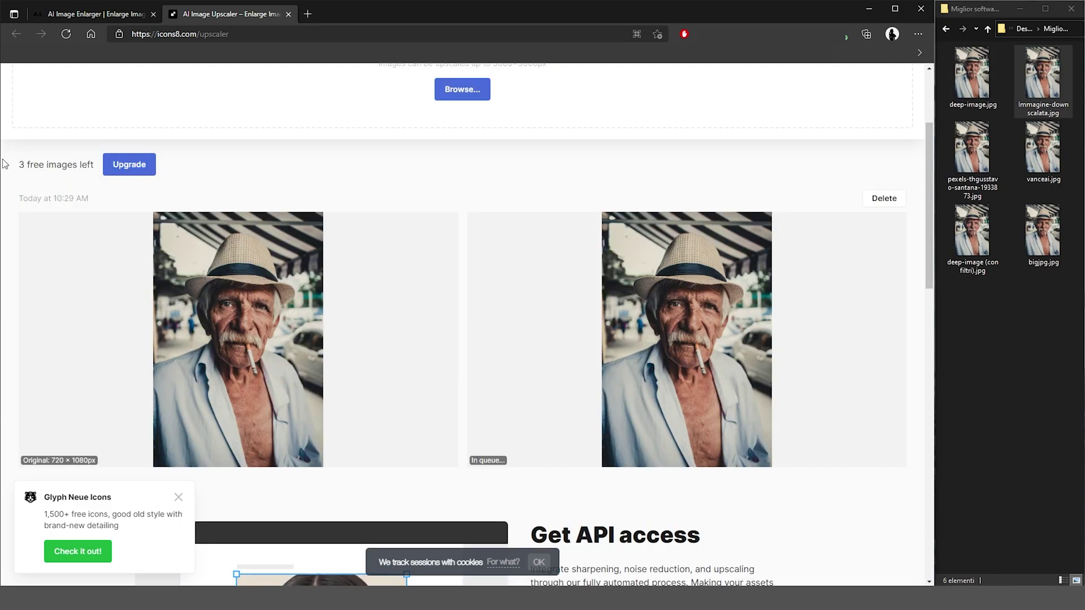
scroll(573, 418, "down", 2)
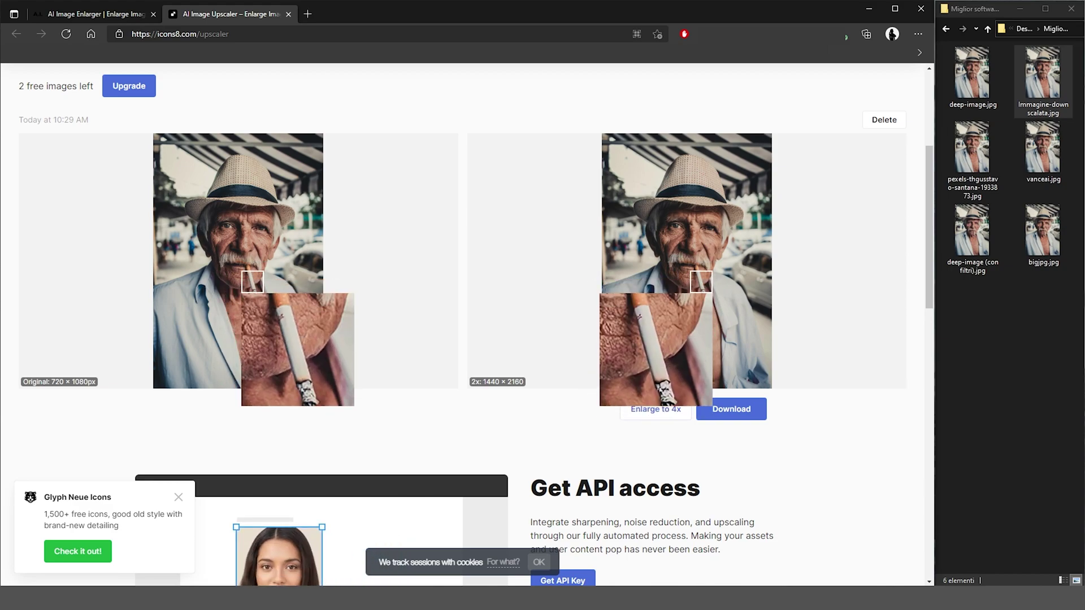
Enlarge the result further to 2000 × 3000 and download it as icons8.jpg
left_click(643, 421)
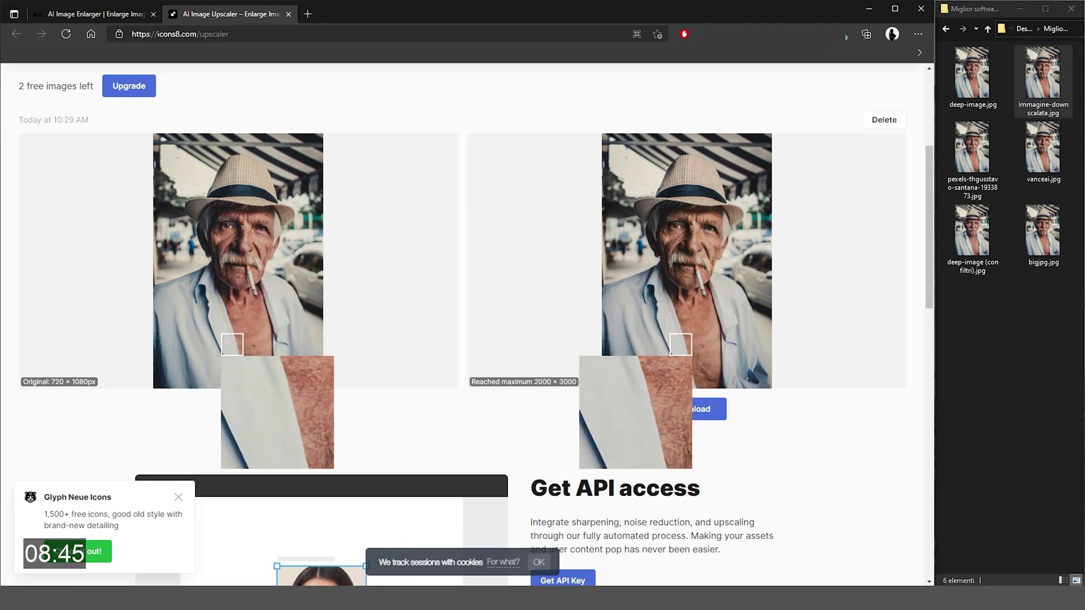
left_click(690, 408)
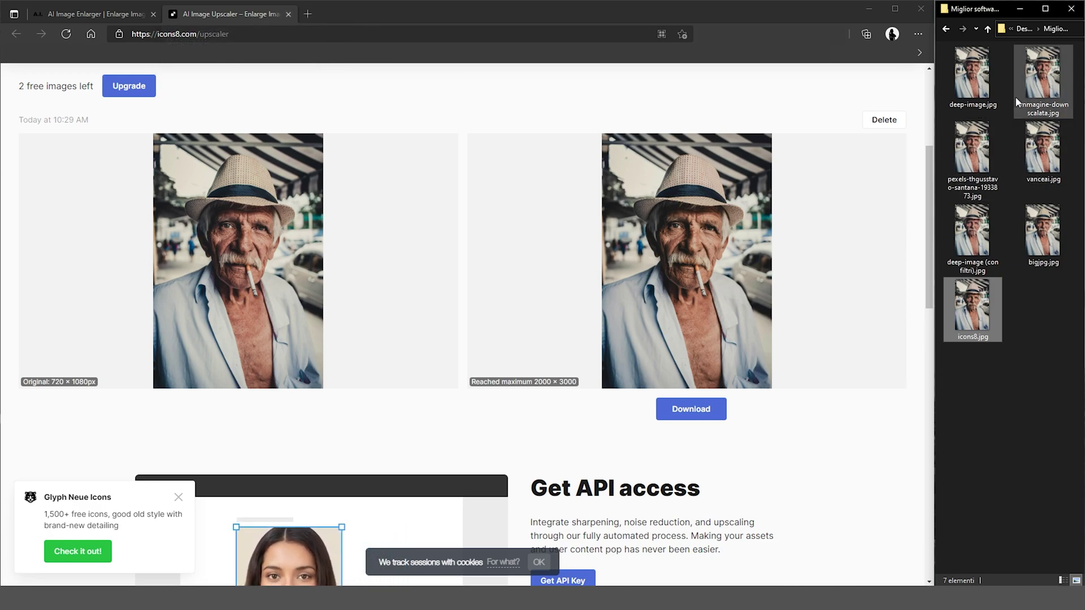
mouse_move(972, 74)
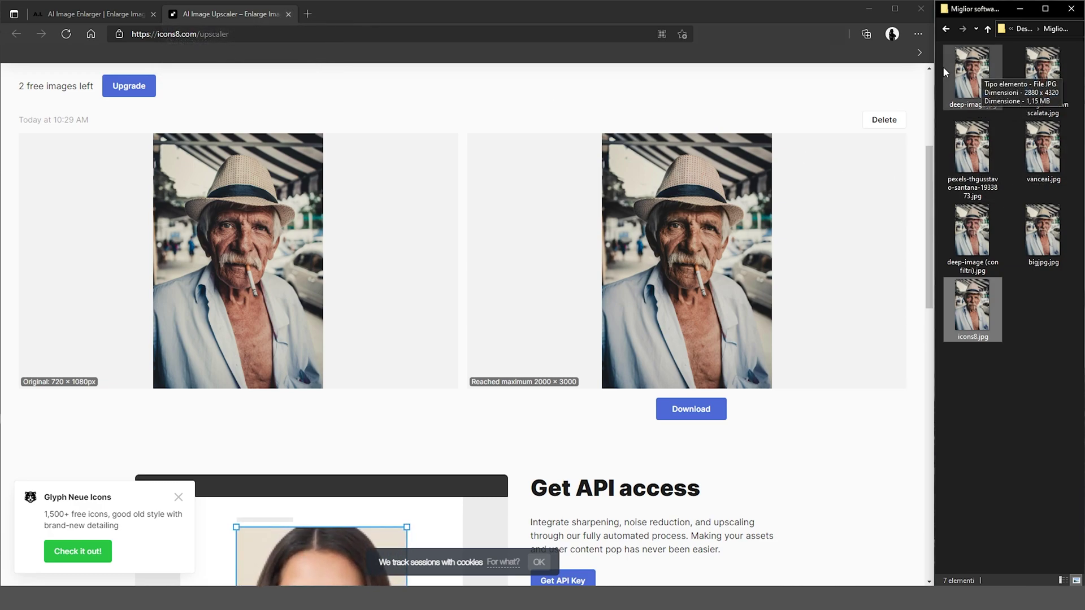
Close the Icons8 upscaler tab and return to the signed-in Imglarger AI Image Enlarger page
left_click(289, 15)
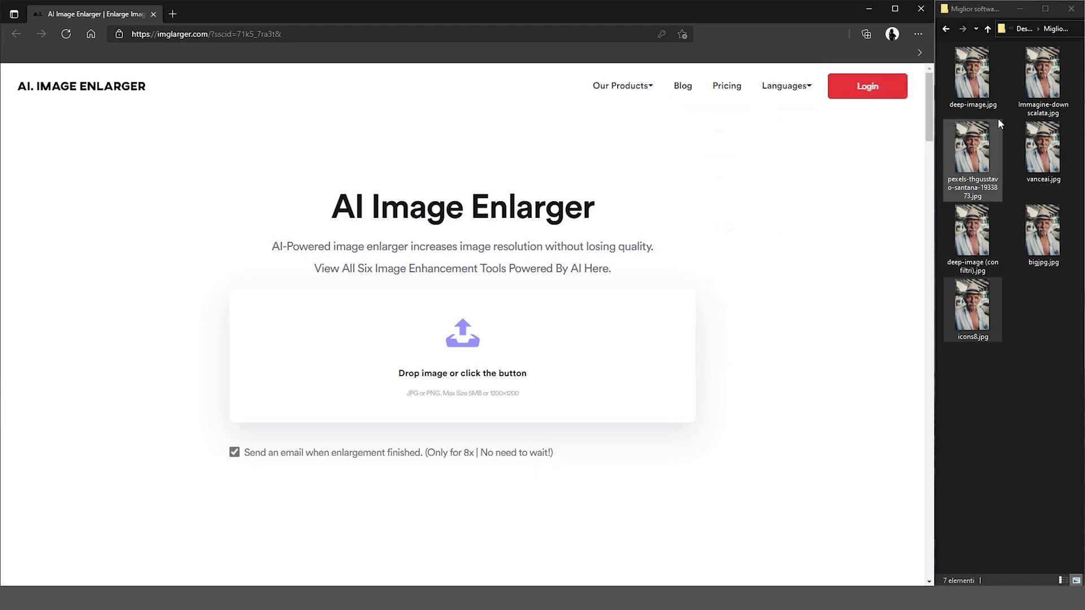
mouse_move(1033, 71)
left_mouse_down()
mouse_move(941, 181)
mouse_move(496, 373)
left_mouse_up()
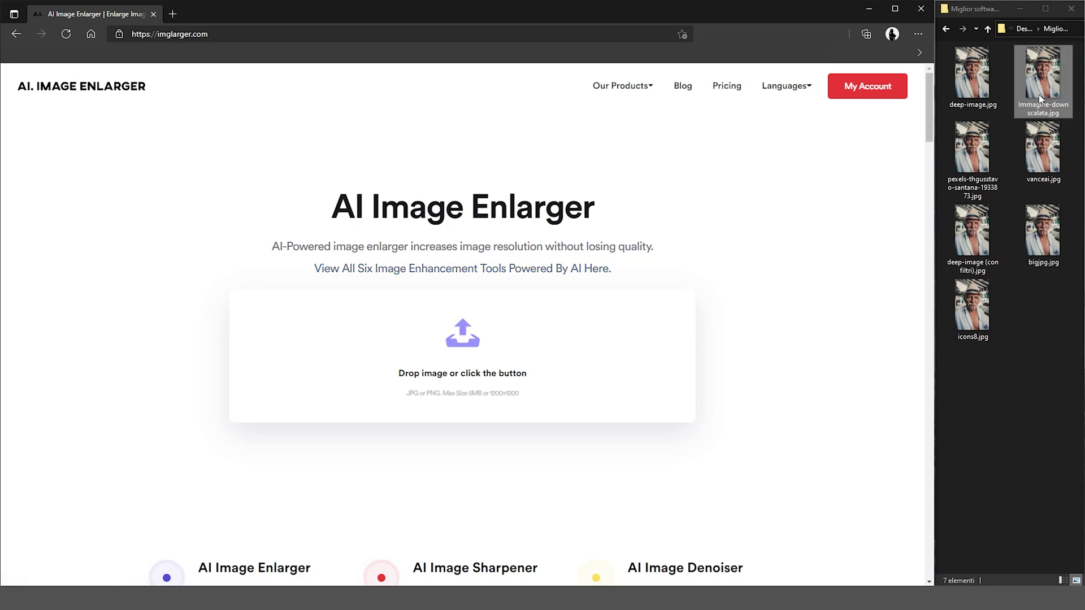
Upload Immagine-downscalata.jpg to Imglarger and set the enlargement scale to 4x
left_click_drag(1042, 91, 565, 346)
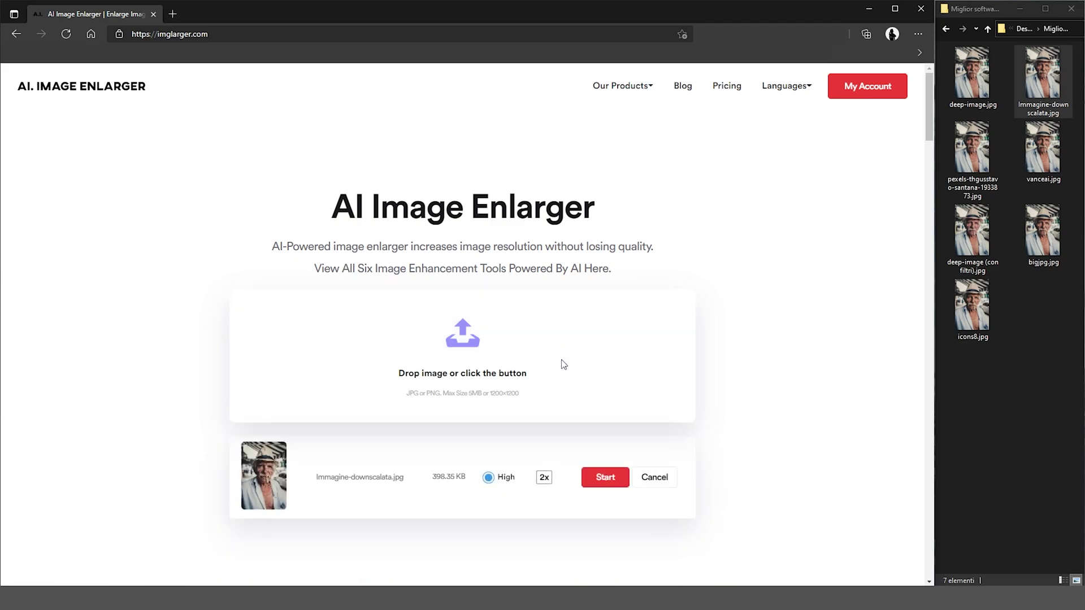
left_click(539, 481)
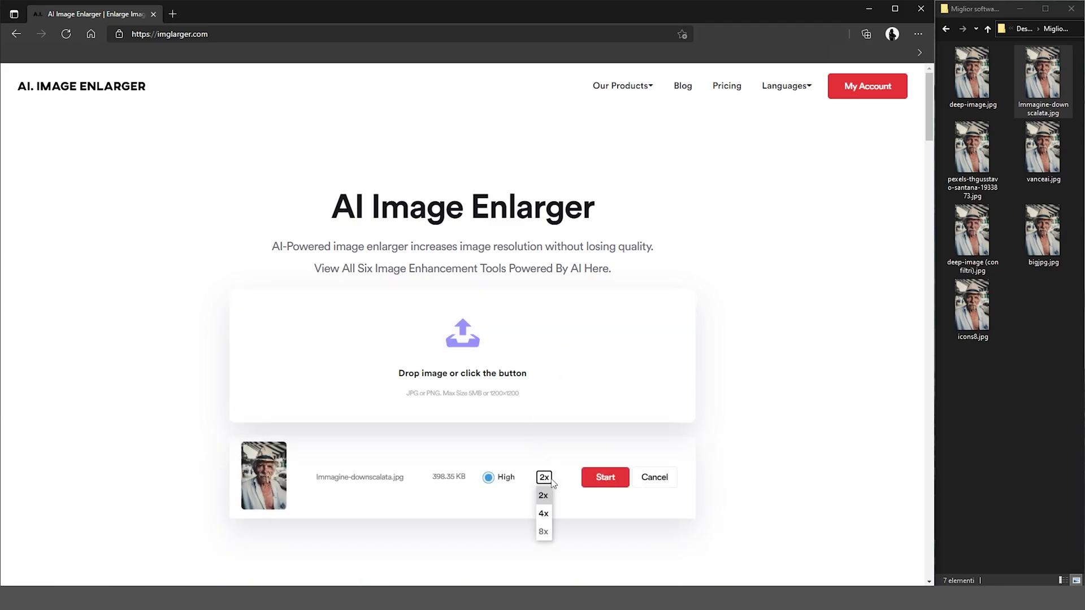
left_click(545, 513)
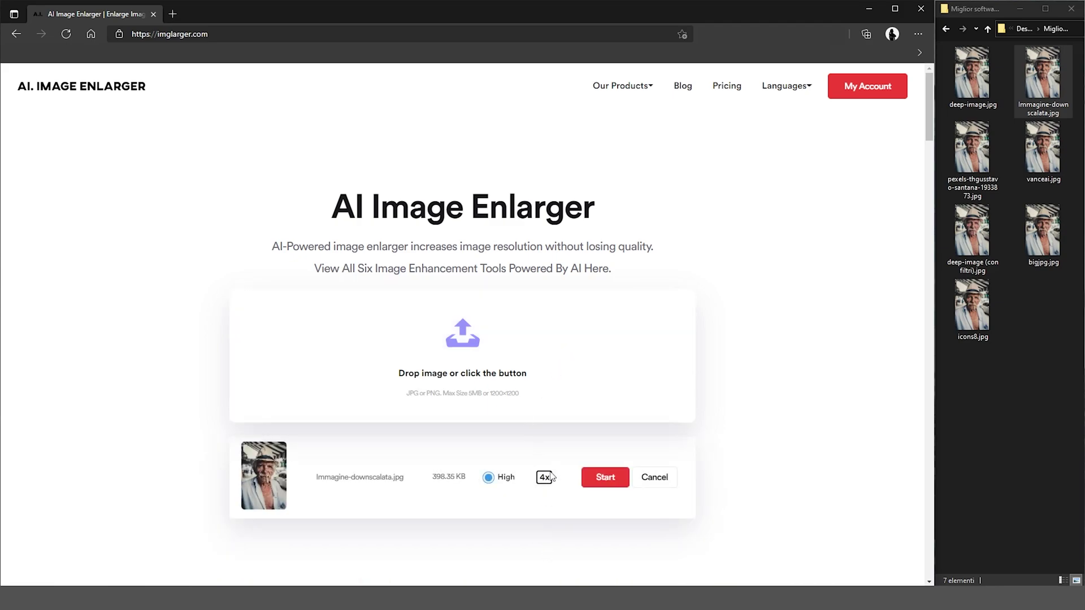
Check the Pricing page's Enterprise Batch Process feature, then close it
left_click(726, 96)
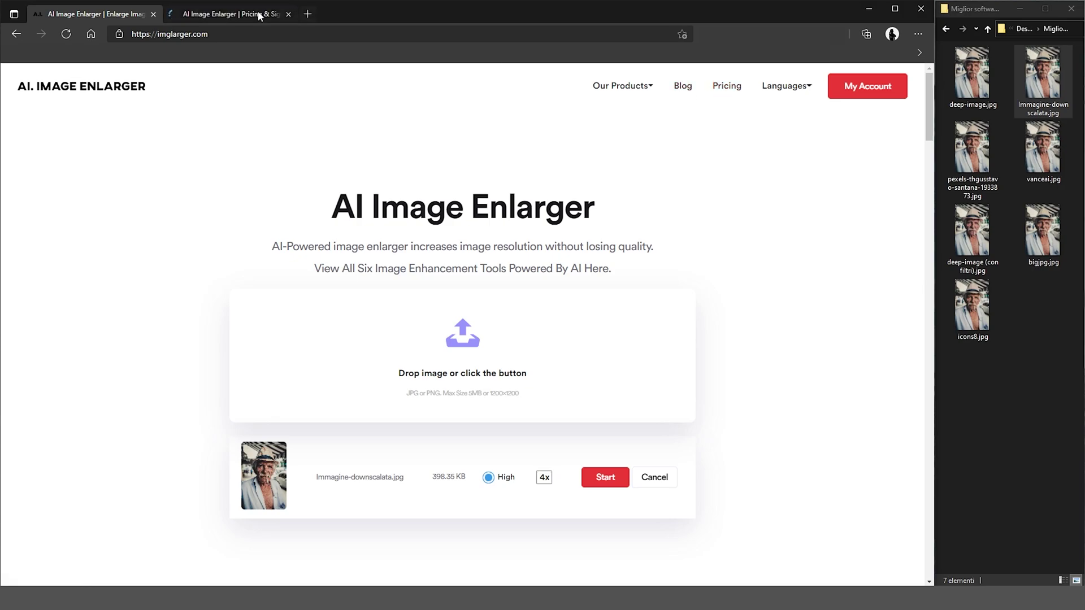
scroll(774, 332, "down", 2)
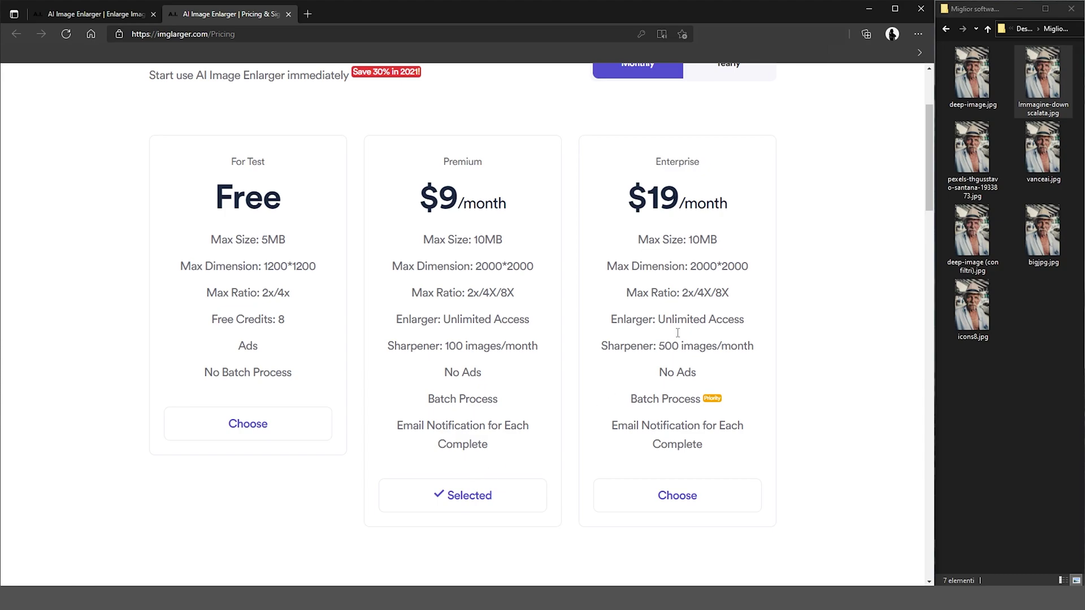
left_click_drag(719, 412, 610, 408)
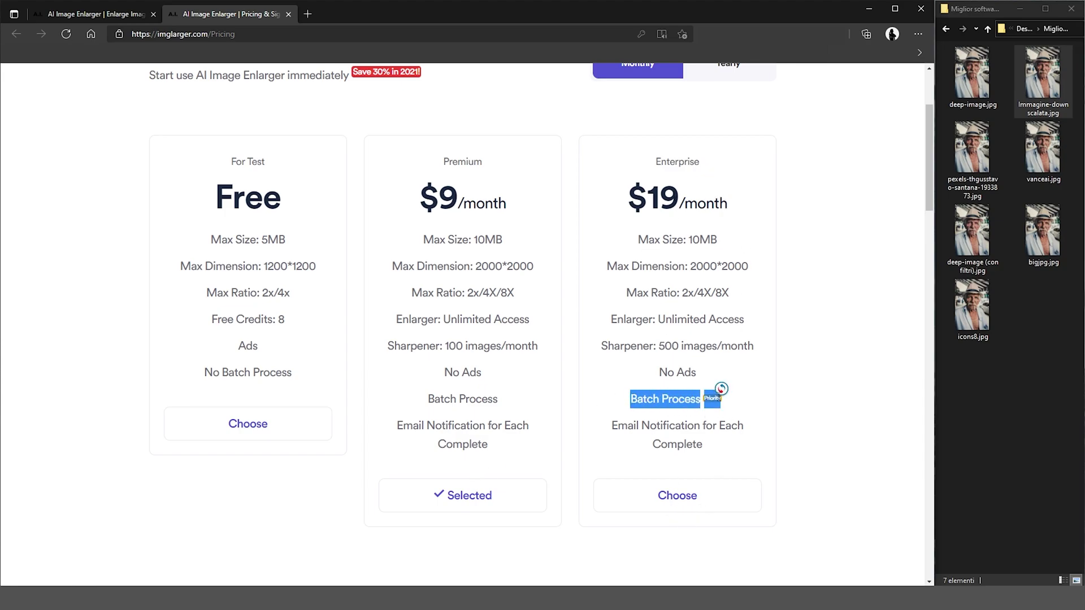
left_click(288, 14)
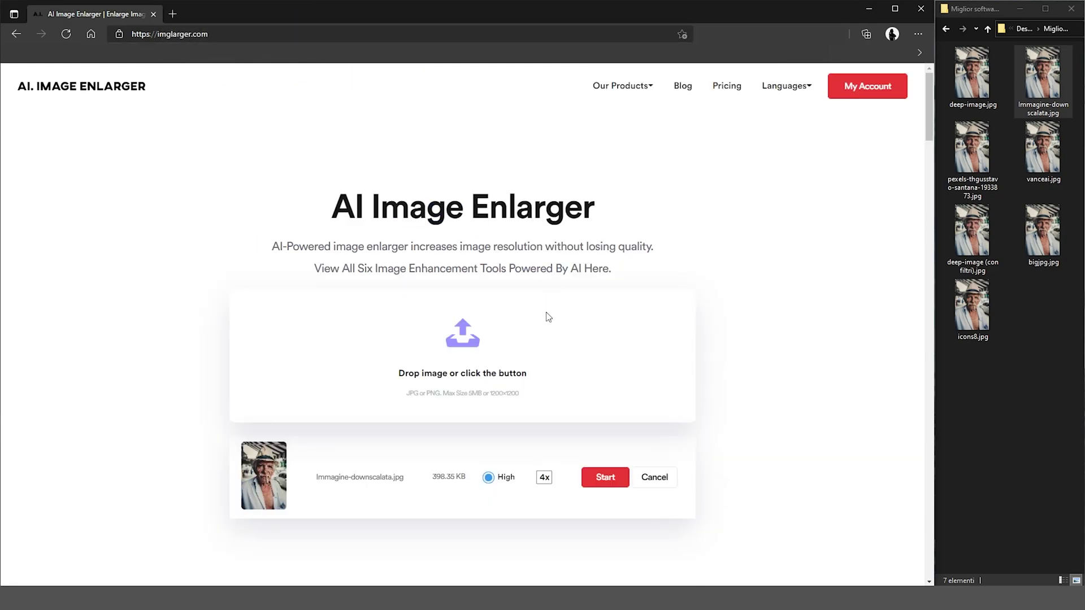
Run the 4x enlargement and open the resulting 2880×4320 Zk9hwlbE_4x.jpg image
left_click(618, 484)
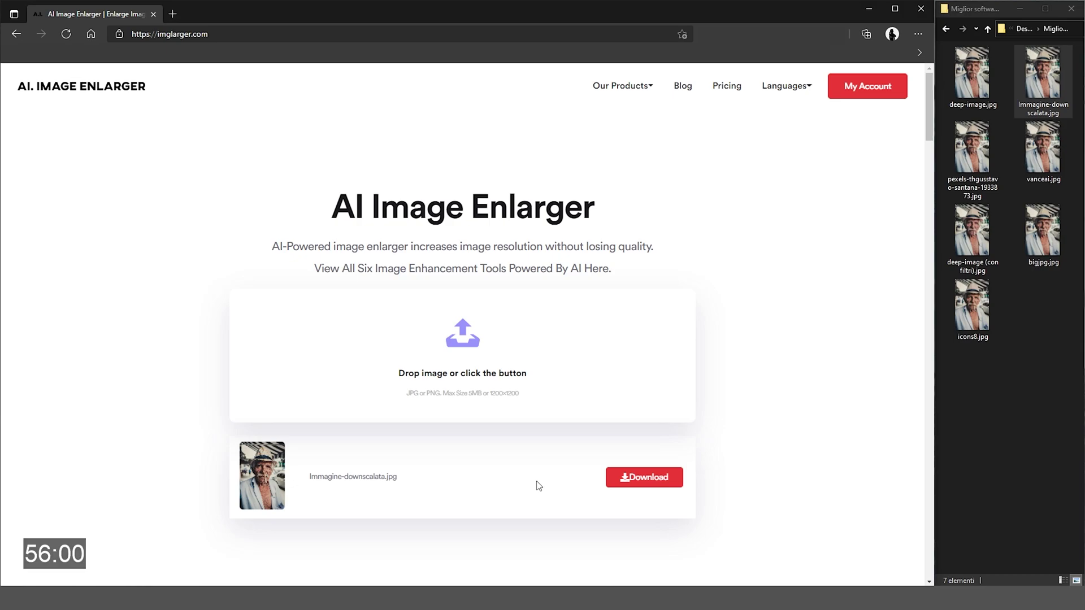
left_click(650, 477)
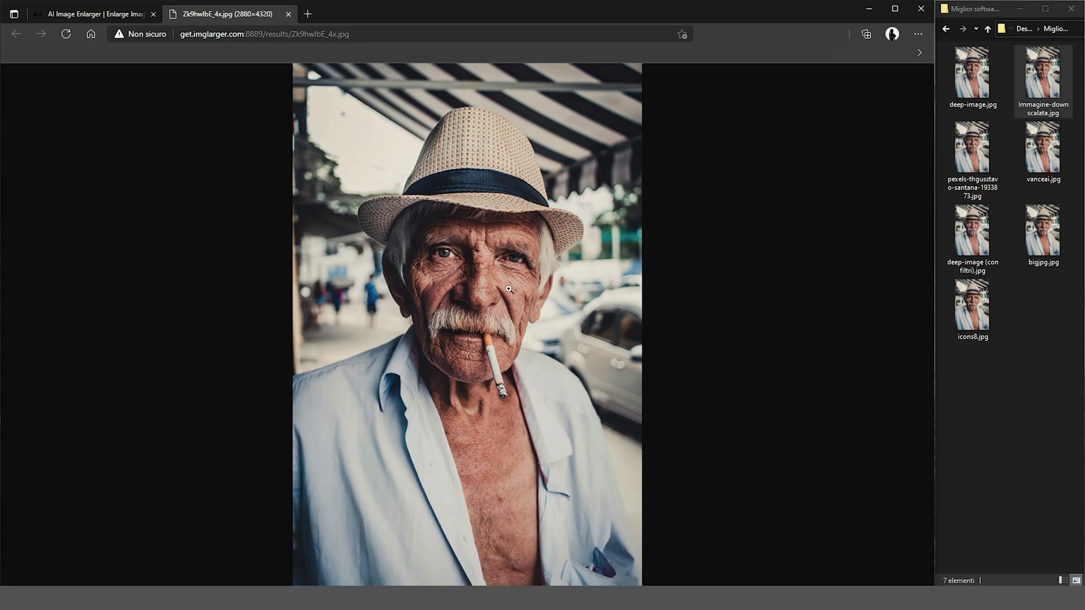
left_click(508, 289)
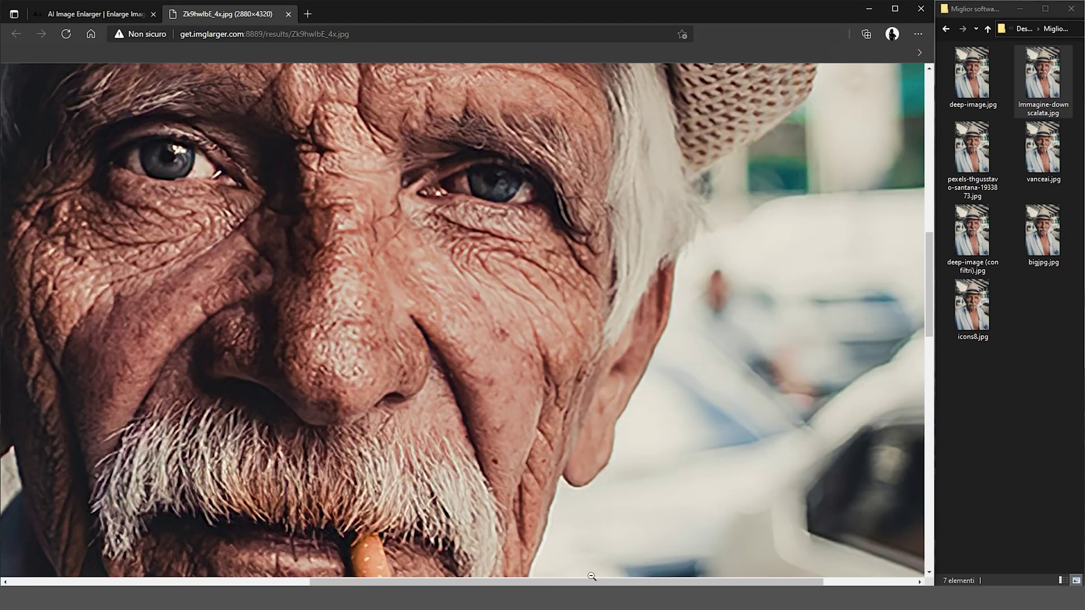
scroll(517, 467, "up", 5)
scroll(517, 468, "left", 4)
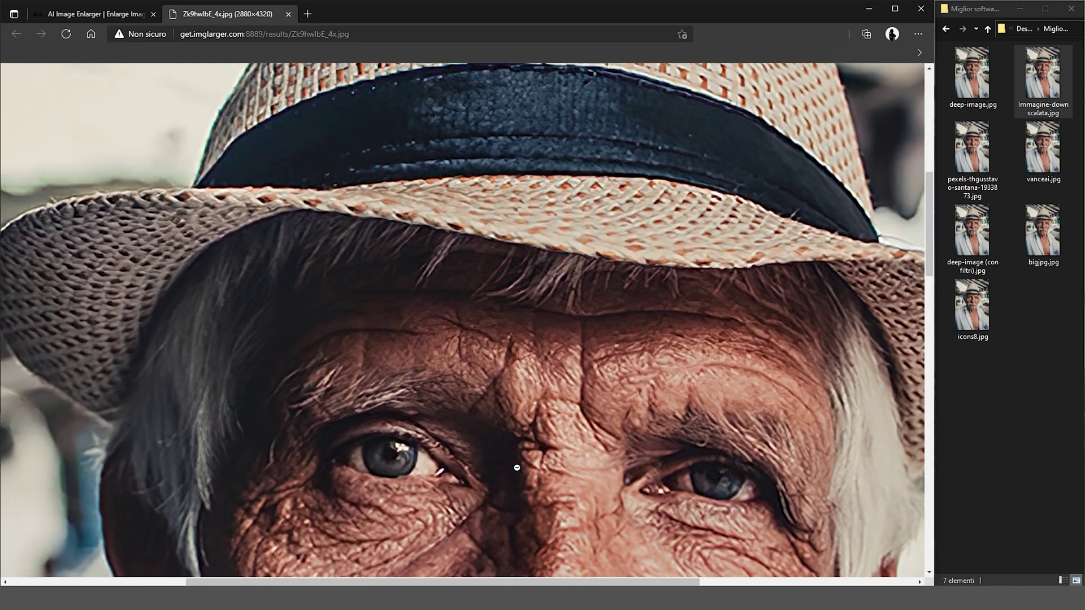
scroll(641, 459, "down", 4)
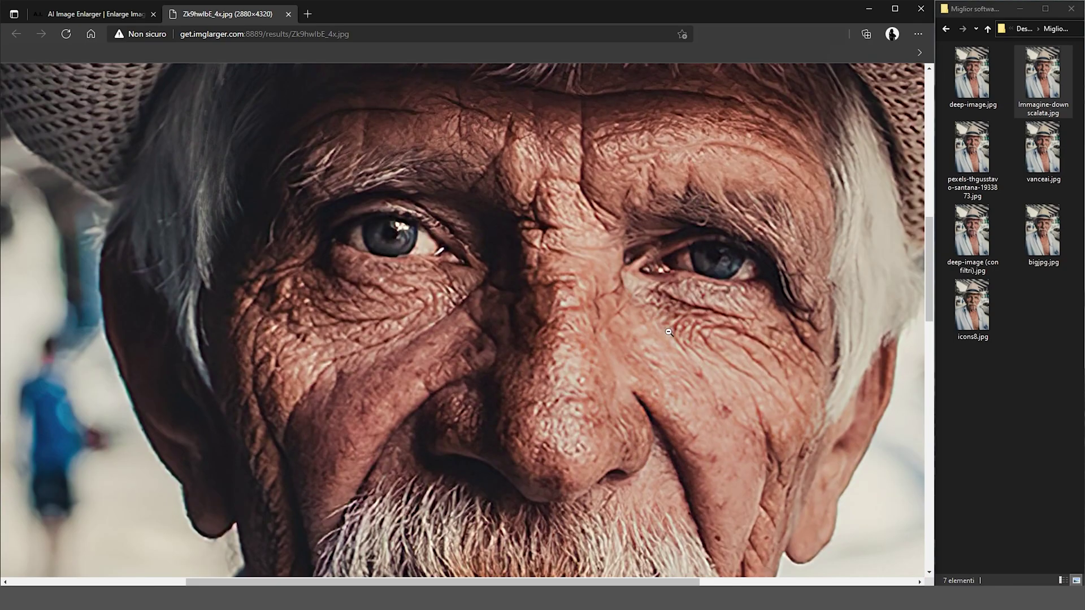
scroll(669, 332, "down", 2)
scroll(661, 350, "down", 4)
scroll(649, 373, "down", 4)
scroll(640, 385, "down", 5)
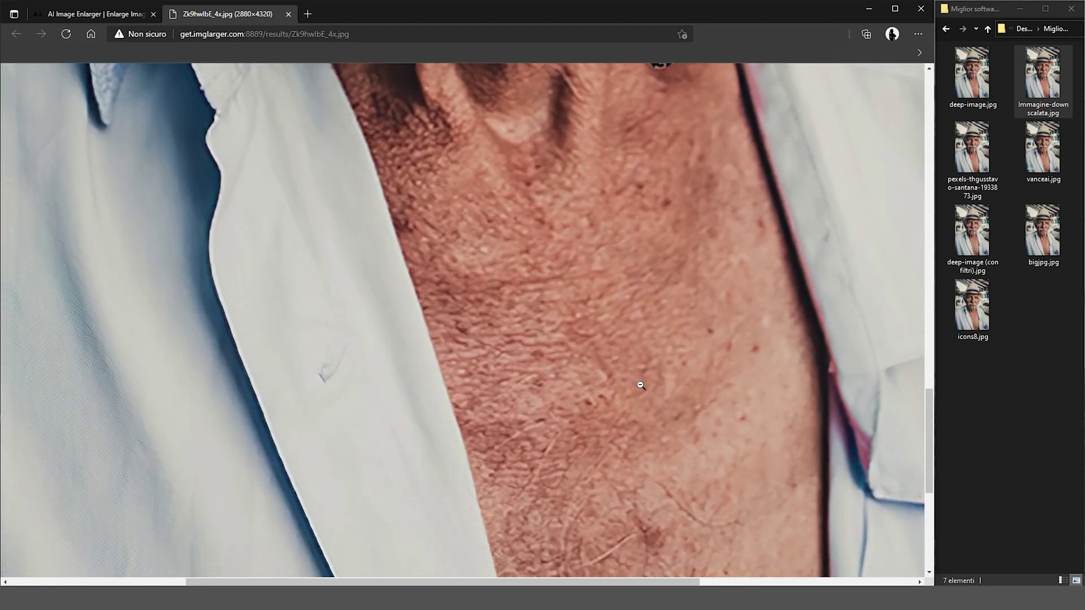
scroll(641, 385, "down", 5)
left_click(640, 385)
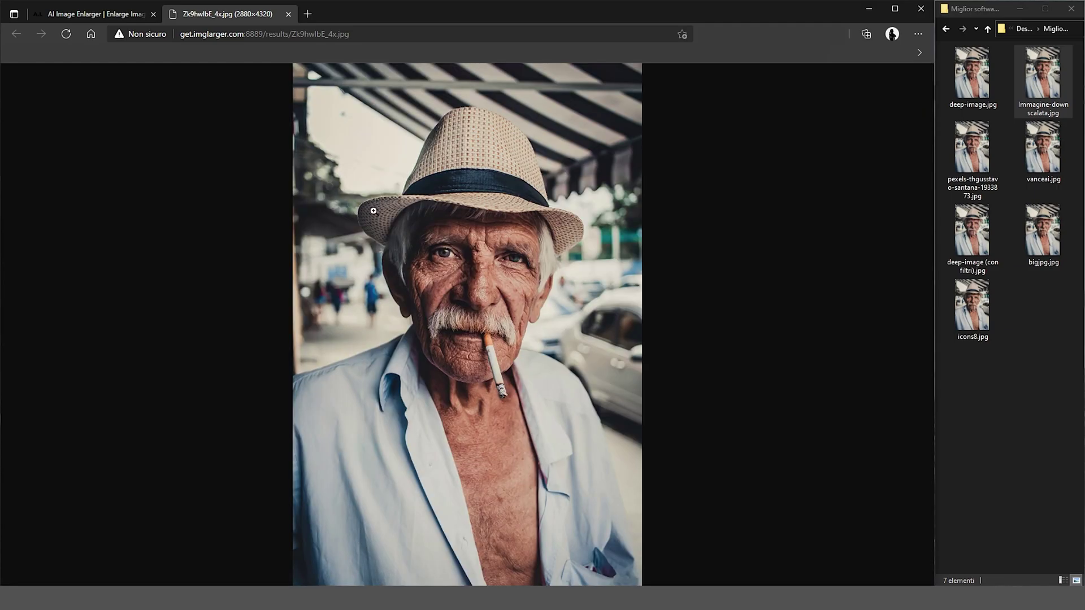
left_click(384, 276)
scroll(350, 345, "up", 7)
scroll(348, 346, "up", 5)
left_click(352, 342)
left_click(571, 189)
scroll(461, 373, "down", 2)
scroll(461, 373, "down", 2)
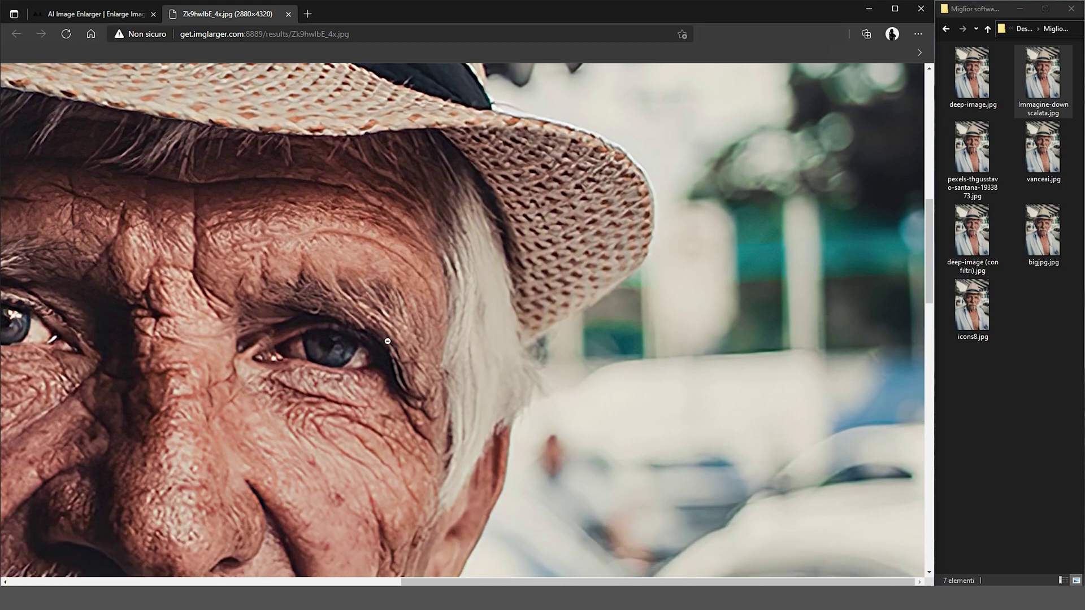
left_click(368, 329)
left_click(515, 298)
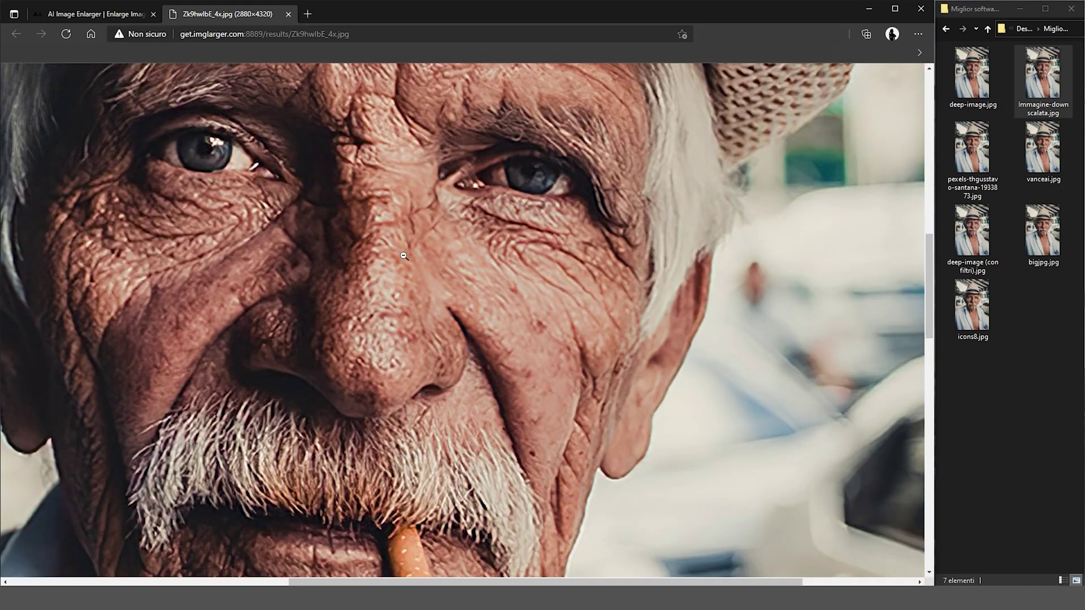
left_click(345, 230)
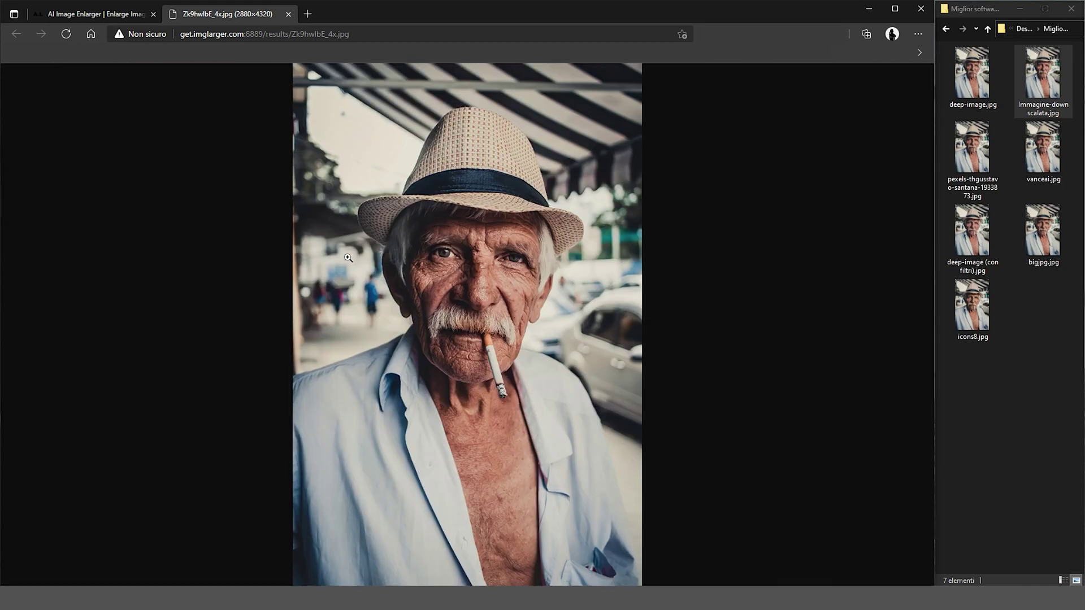
left_click(424, 249)
left_click(505, 319)
Save the 4x result as AI Image Enlarger.jpg, then close the browser window
right_click(501, 271)
left_click(596, 305)
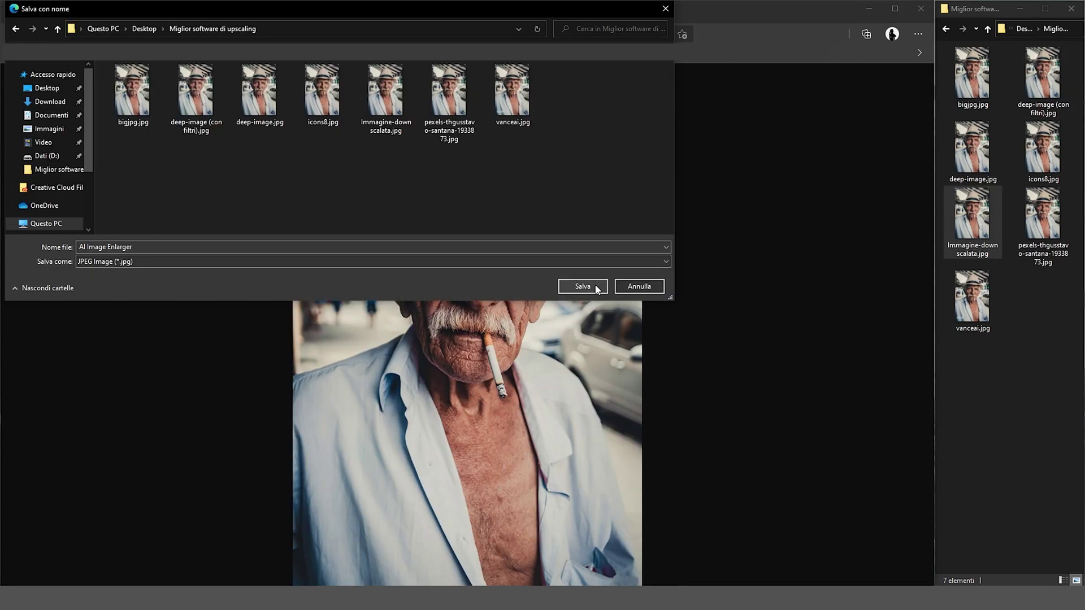
left_click(595, 286)
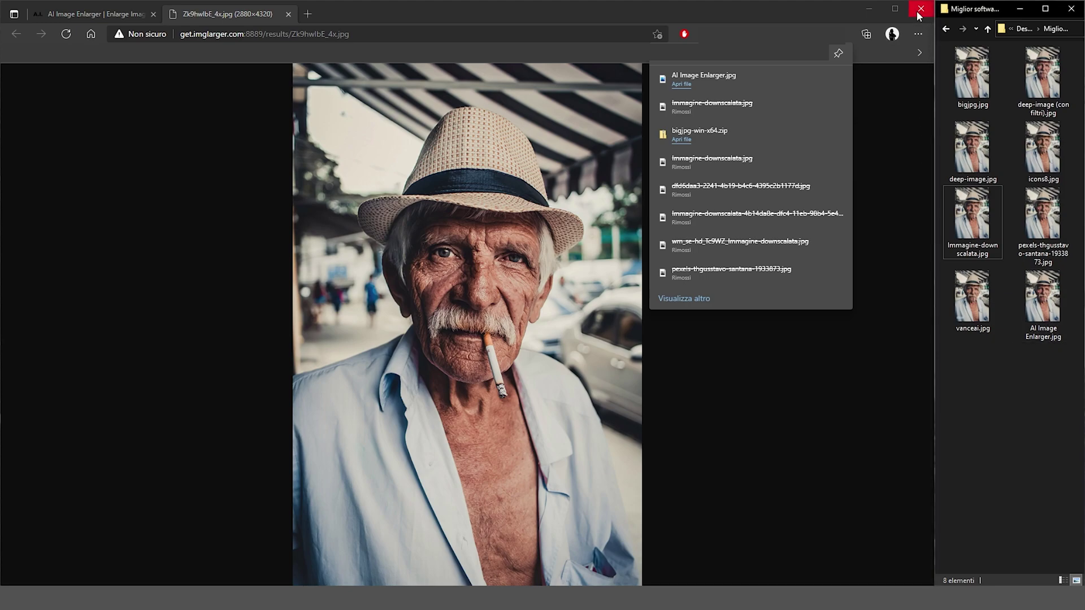
left_click(162, 7)
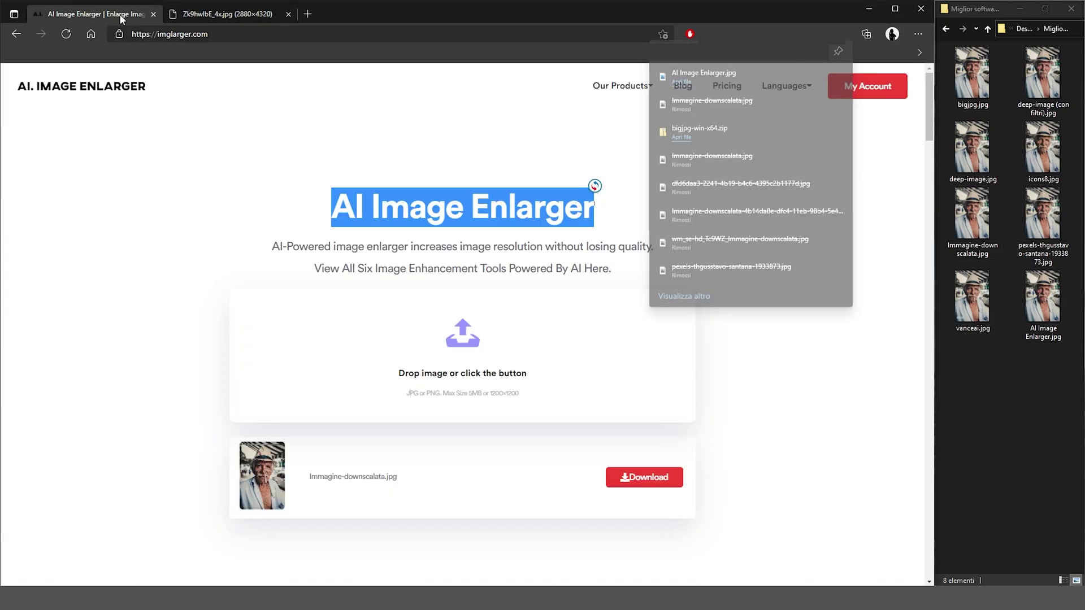
left_click(921, 8)
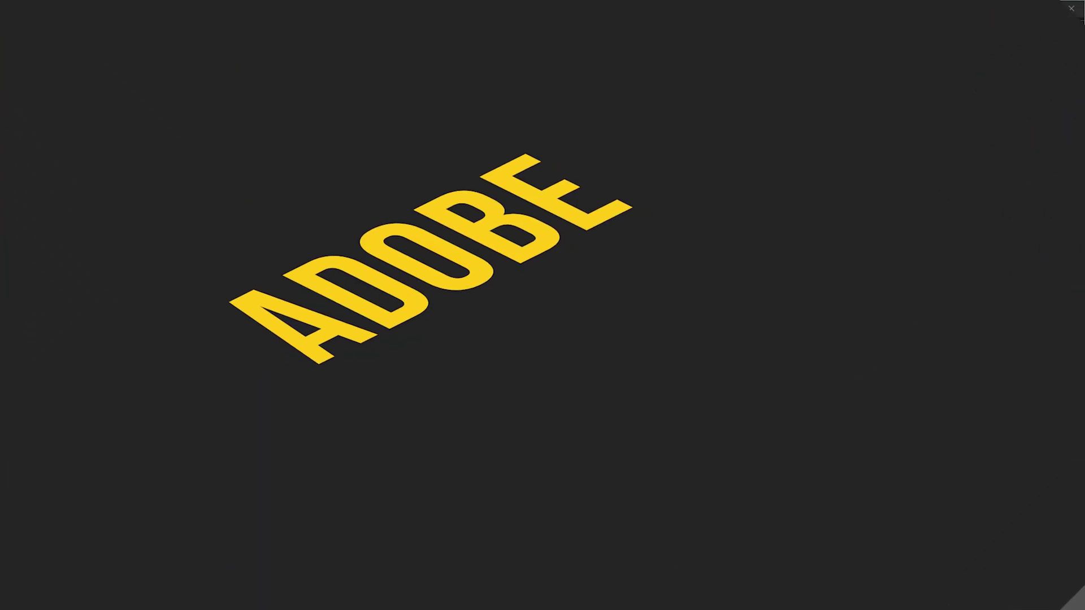
Close the pexels portrait unsaved and open Immagine-downscalata.jpg at 100% view
left_click(479, 232)
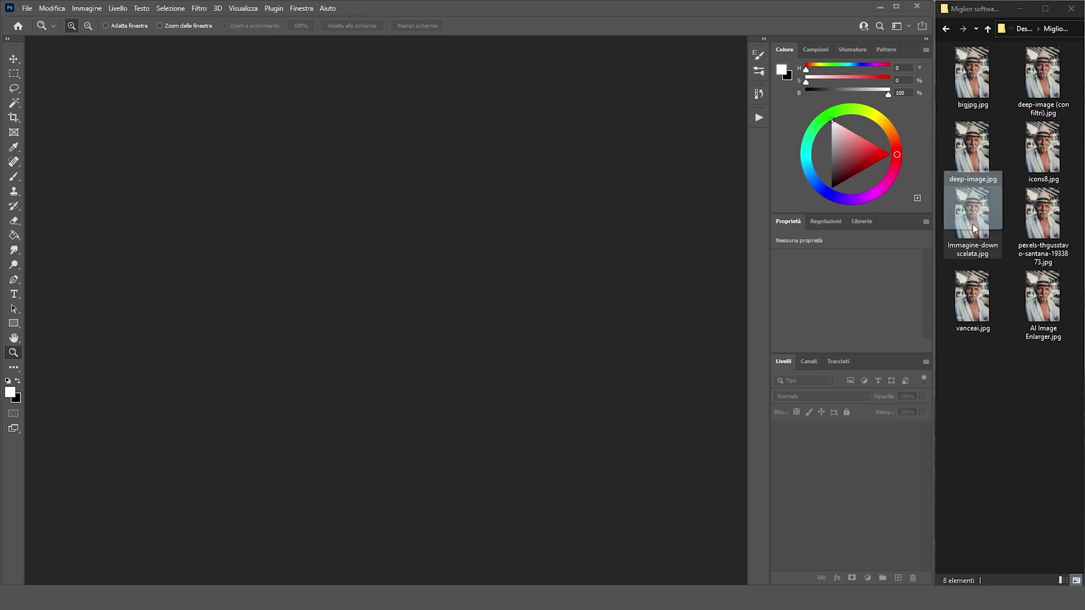
left_click_drag(971, 224, 616, 234)
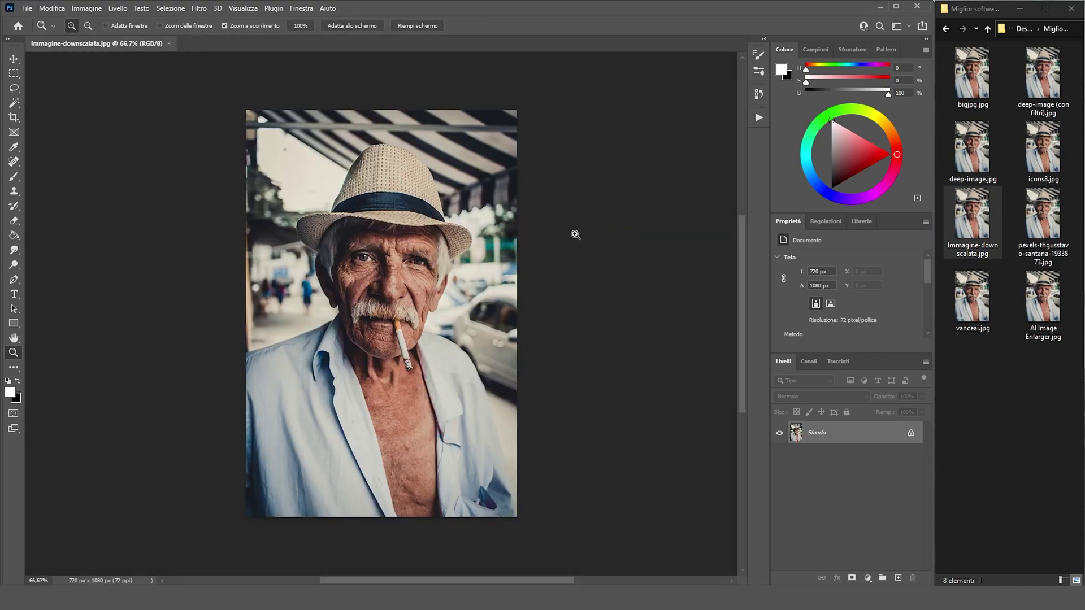
key("ctrl+1")
In Image Size, set the height to 4320 px, re-sorting the upscaled files folder
left_click(86, 9)
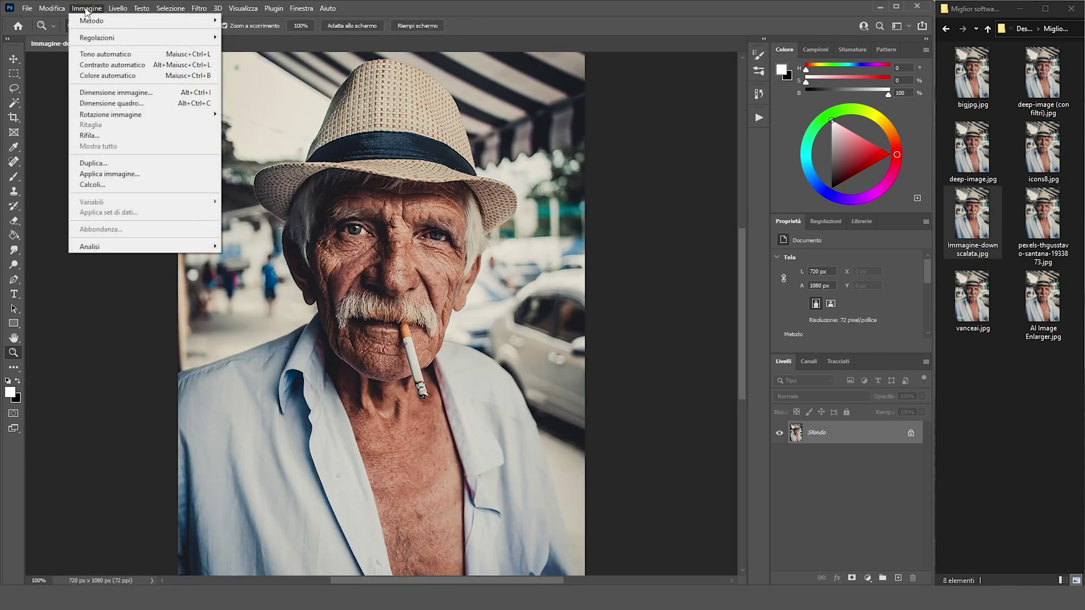
left_click(121, 93)
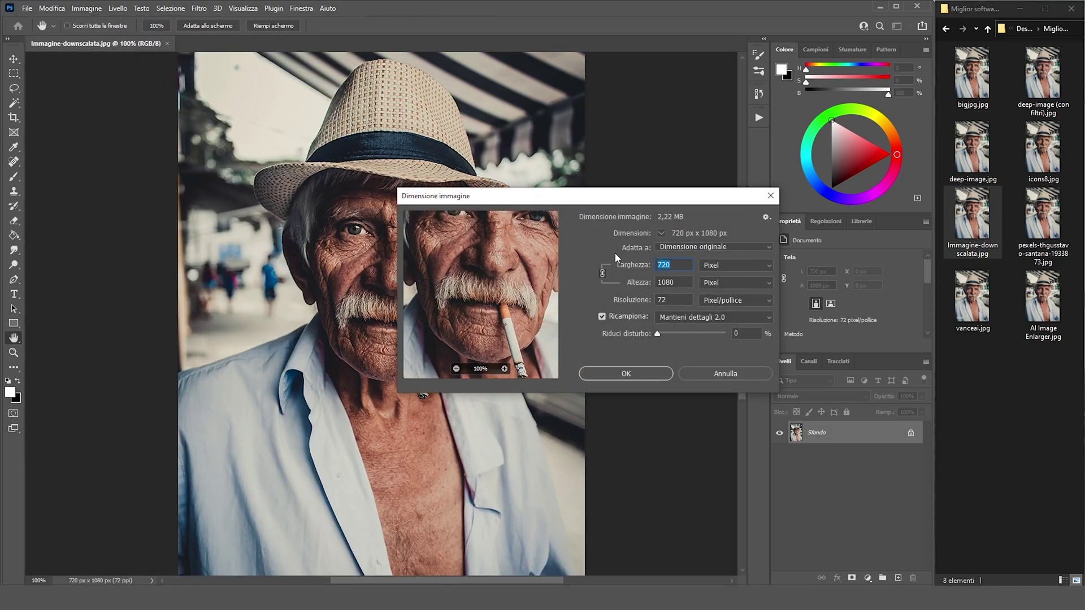
right_click(954, 349)
mouse_move(988, 367)
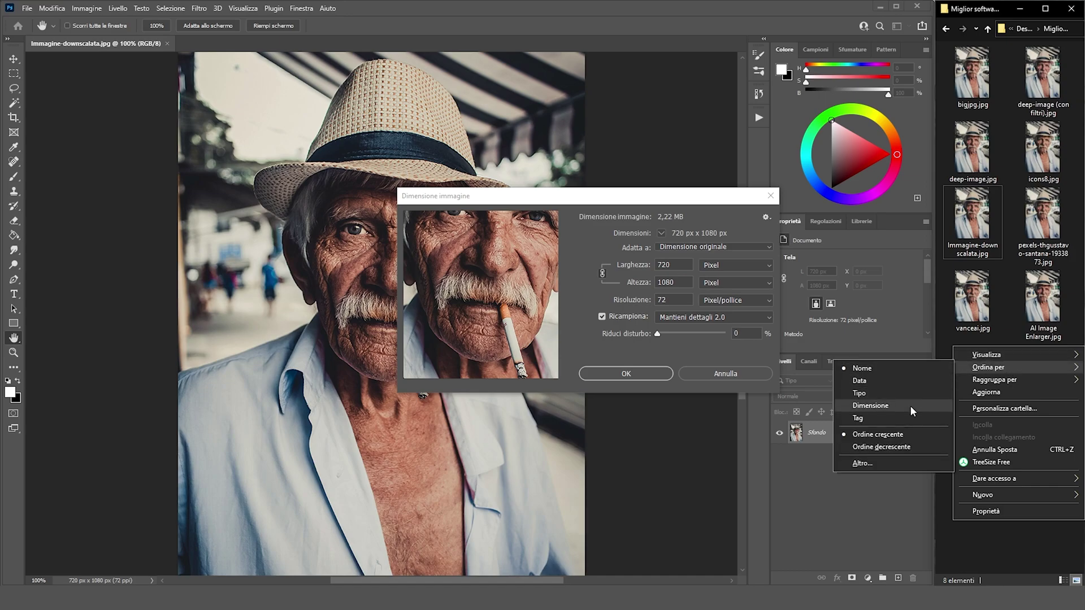
left_click(932, 381)
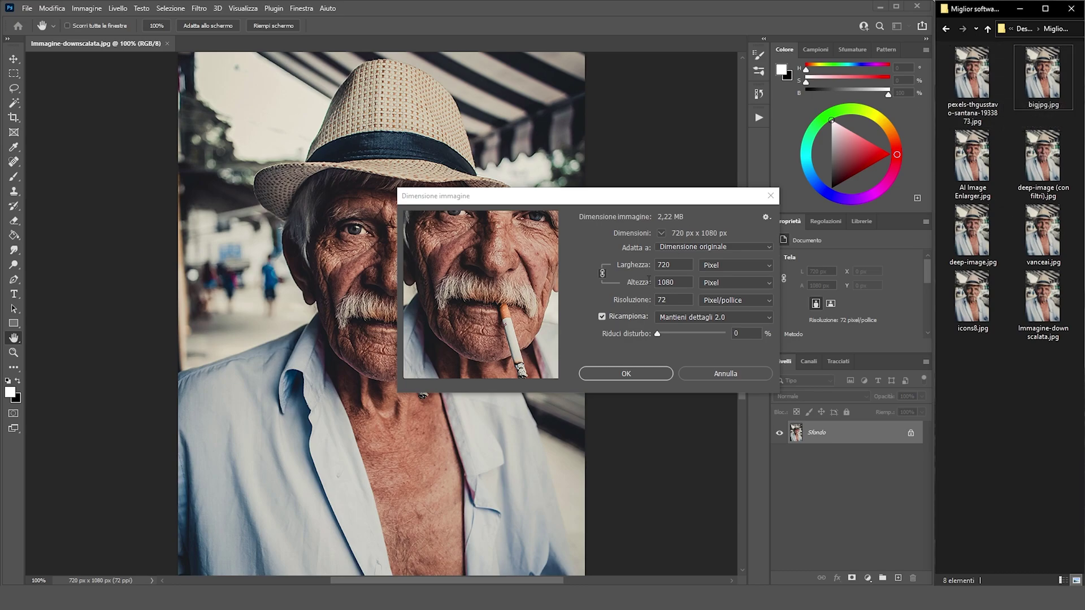
double_click(672, 282)
type("4320")
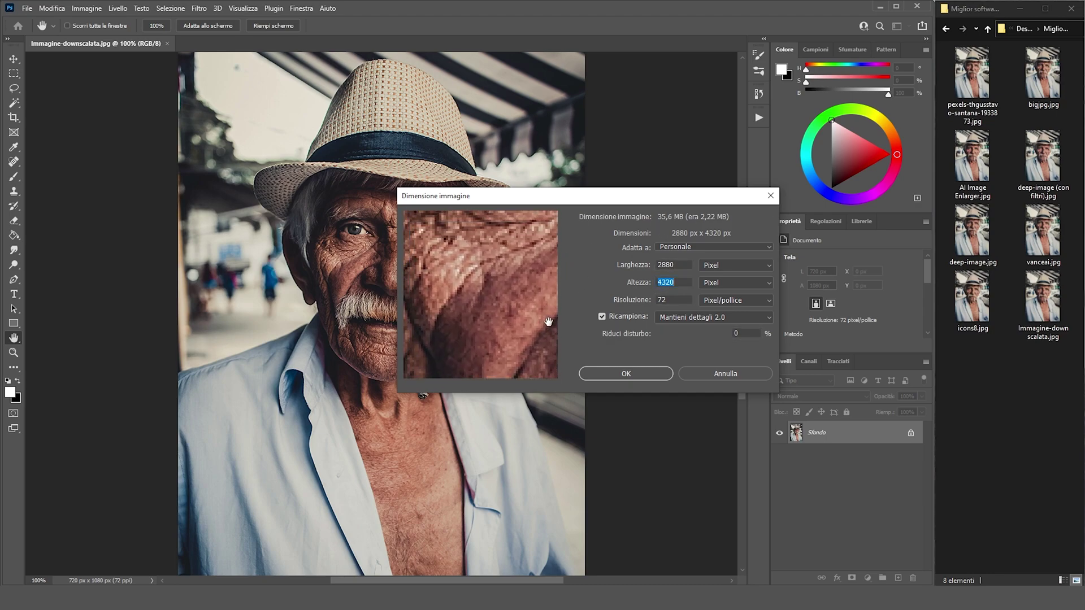
Switch the resampling method to Mantieni dettagli 2.0, checking the eye in the preview
left_click_drag(525, 288, 506, 366)
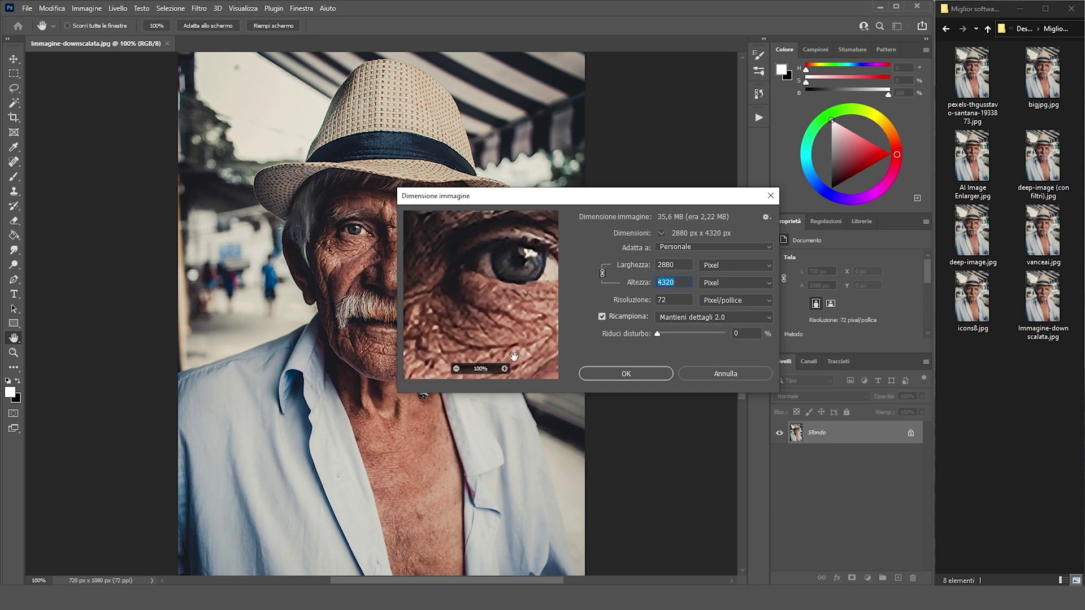
left_click(456, 369)
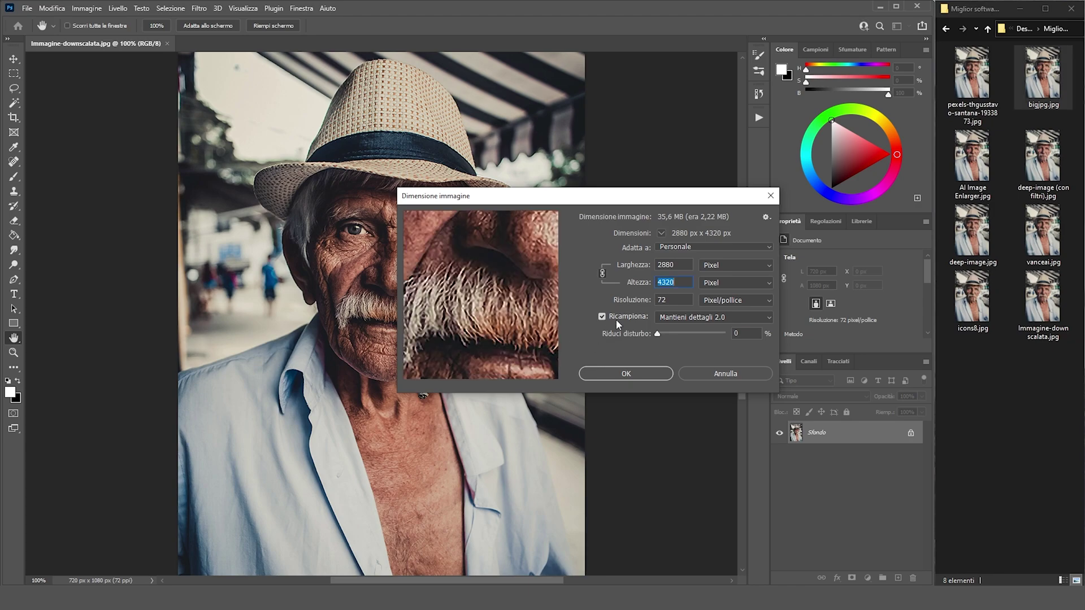
left_click_drag(502, 249, 508, 294)
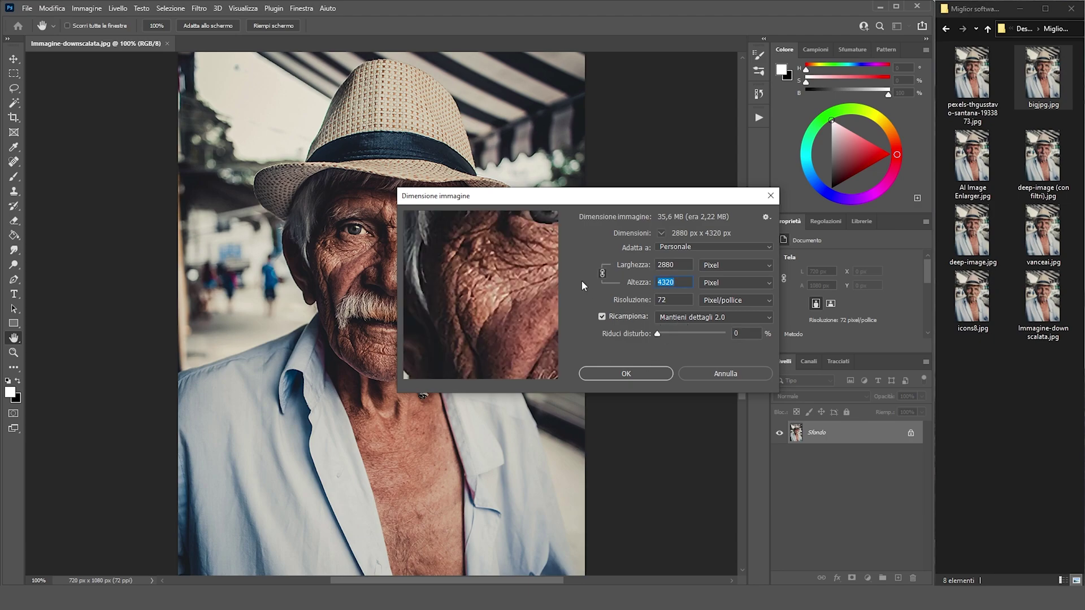
left_click_drag(537, 259, 542, 306)
left_click(679, 322)
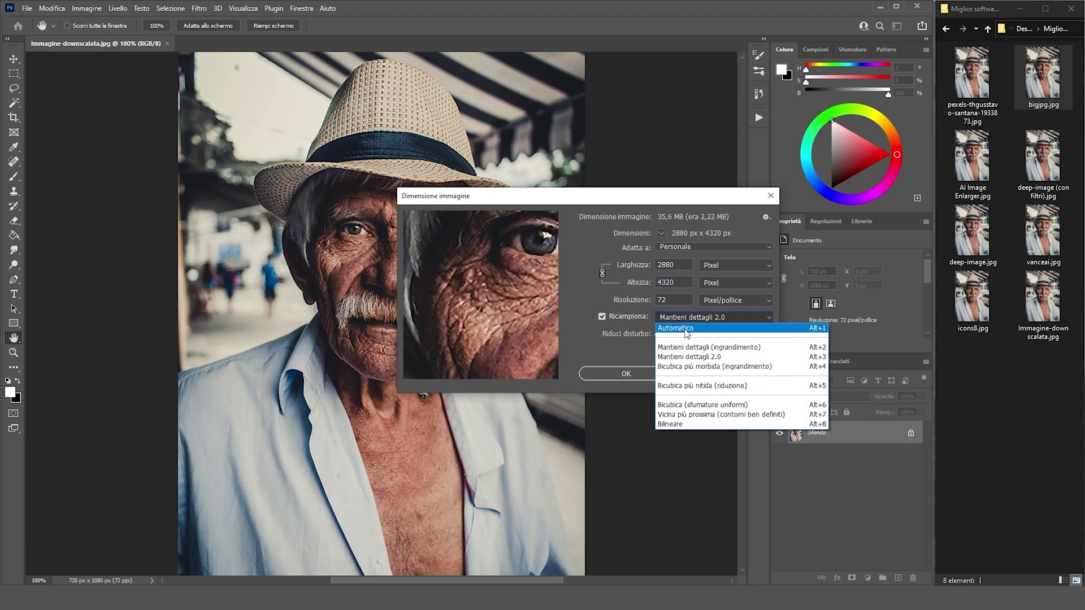
left_click(685, 328)
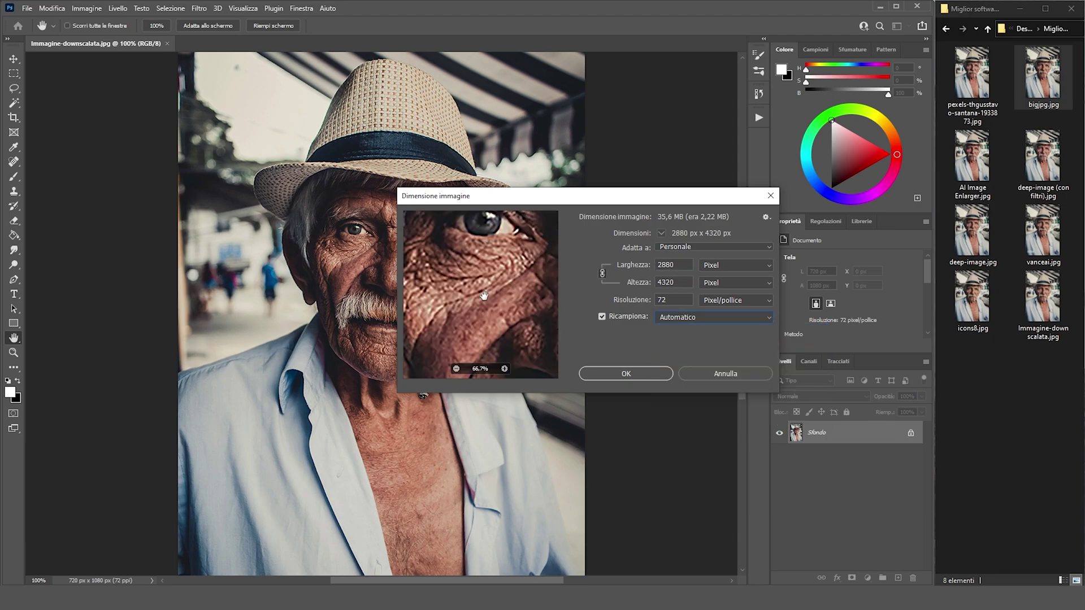
left_click(710, 319)
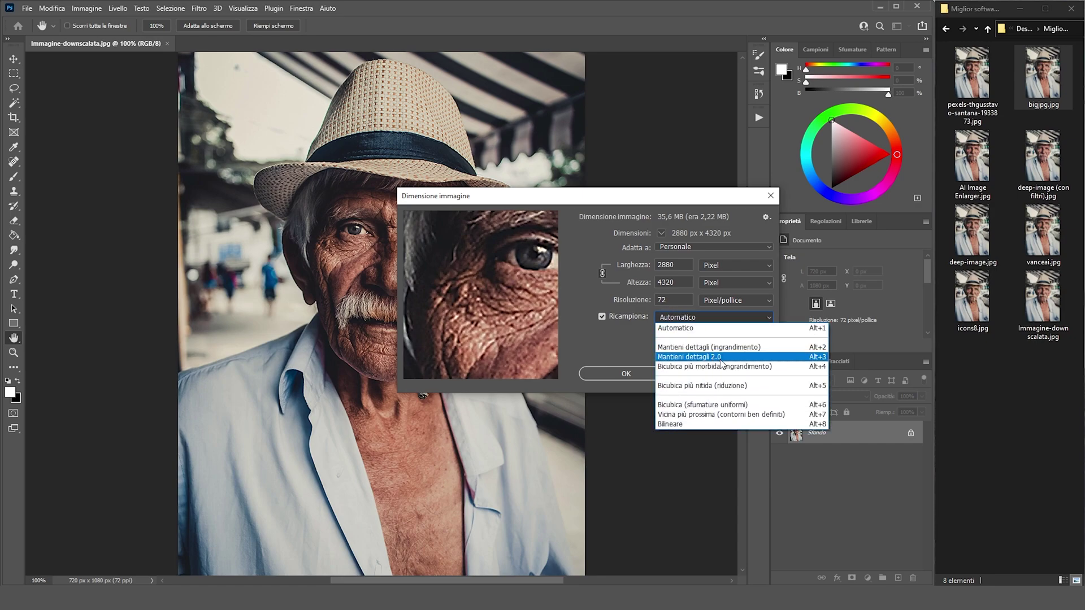
left_click(720, 358)
Adjust Riduci disturbo noise reduction while inspecting the eye, face and hat in the preview
left_click_drag(508, 329, 483, 332)
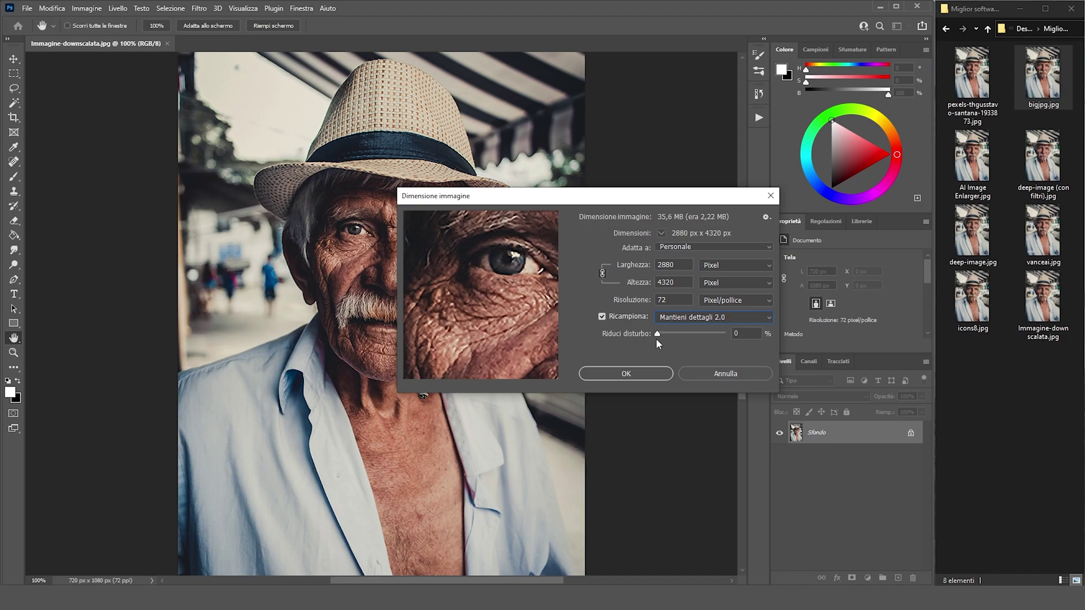
left_click(675, 333)
left_click_drag(675, 333, 728, 336)
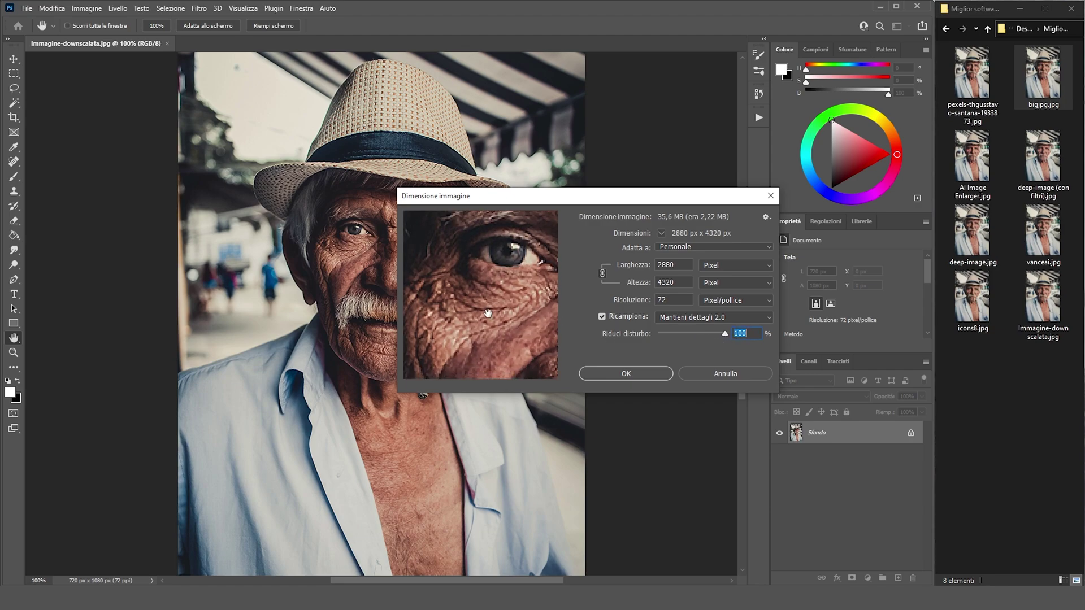
left_click(456, 368)
left_click(455, 368)
left_click(456, 369)
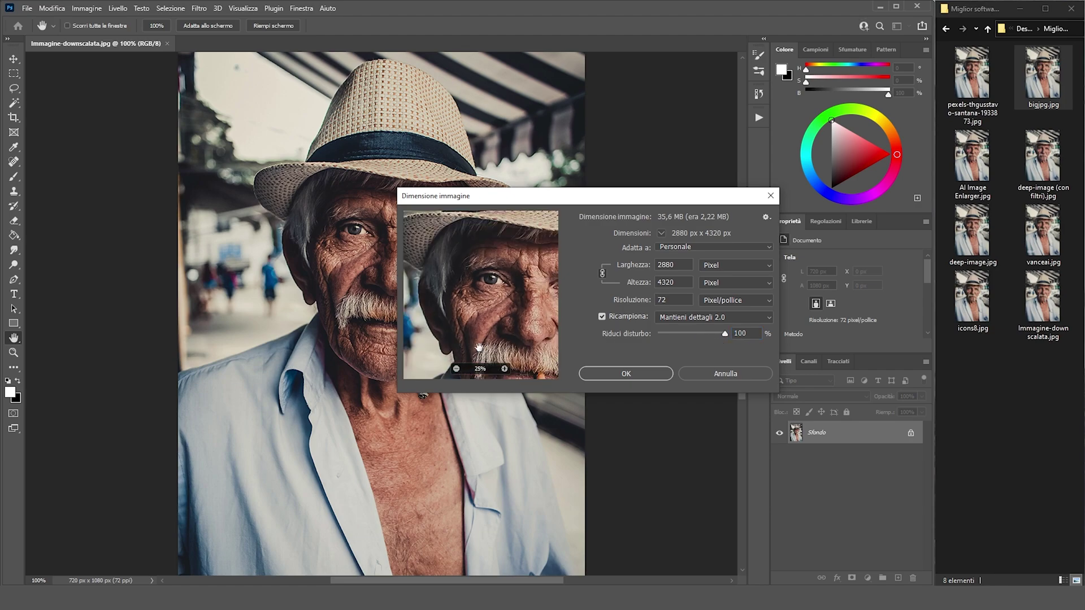
left_click_drag(490, 296, 515, 334)
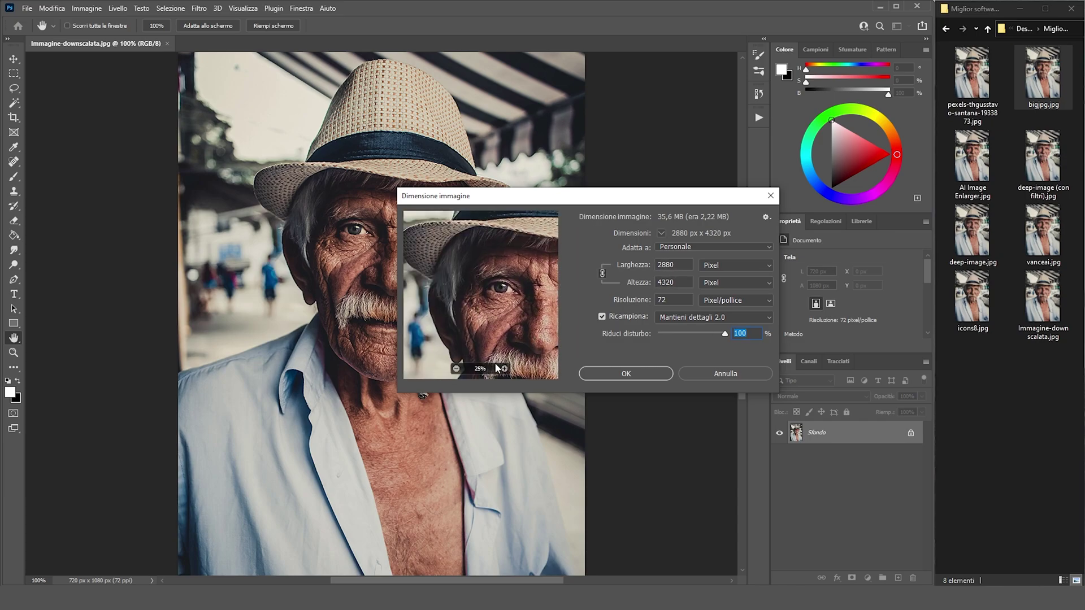
left_click(504, 368)
left_click(504, 369)
left_click(504, 369)
left_click(504, 369)
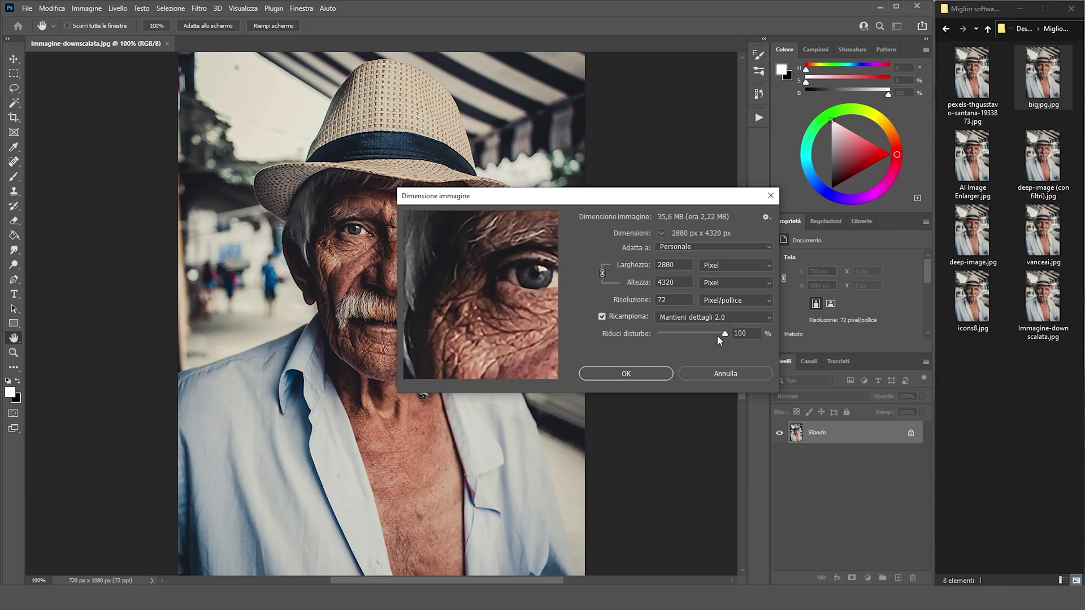
double_click(741, 334)
Set noise reduction to 20%, apply the 2880 × 4320 px resize, and fit the view
type("20")
left_click(632, 374)
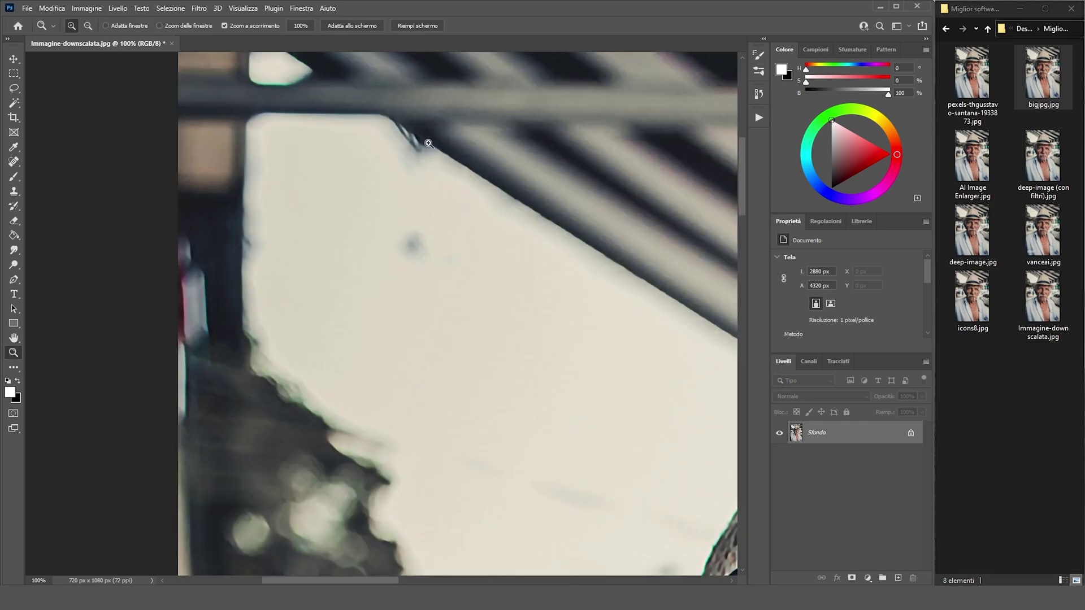
left_click(379, 26)
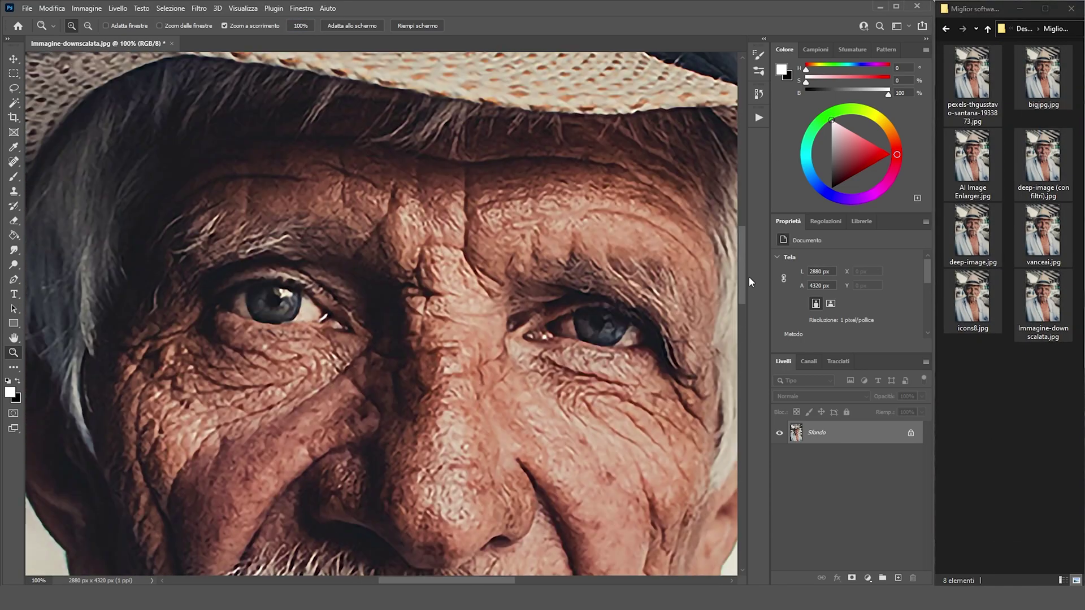
Add AI Image Enlarger.jpg as Livello 1 above the upscaled portrait
left_click_drag(748, 276, 747, 286)
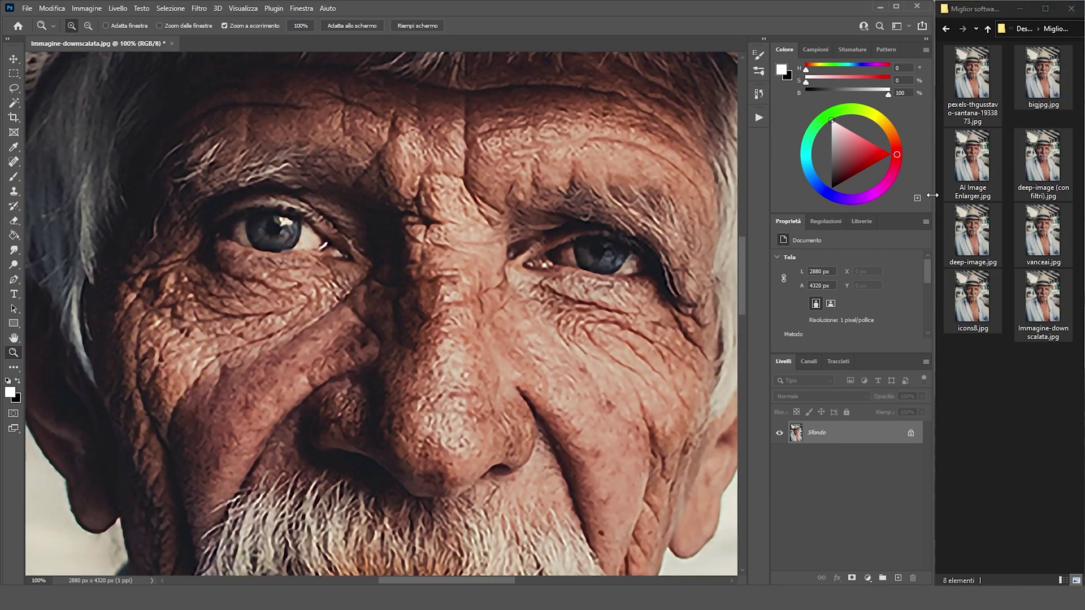
left_click(992, 390)
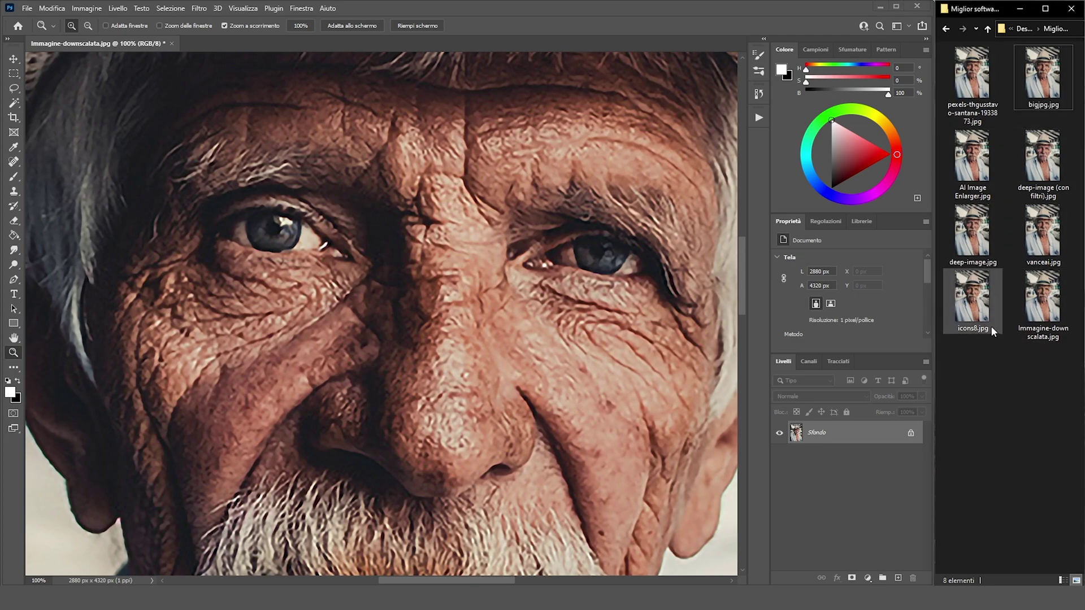
left_click_drag(976, 160, 614, 302)
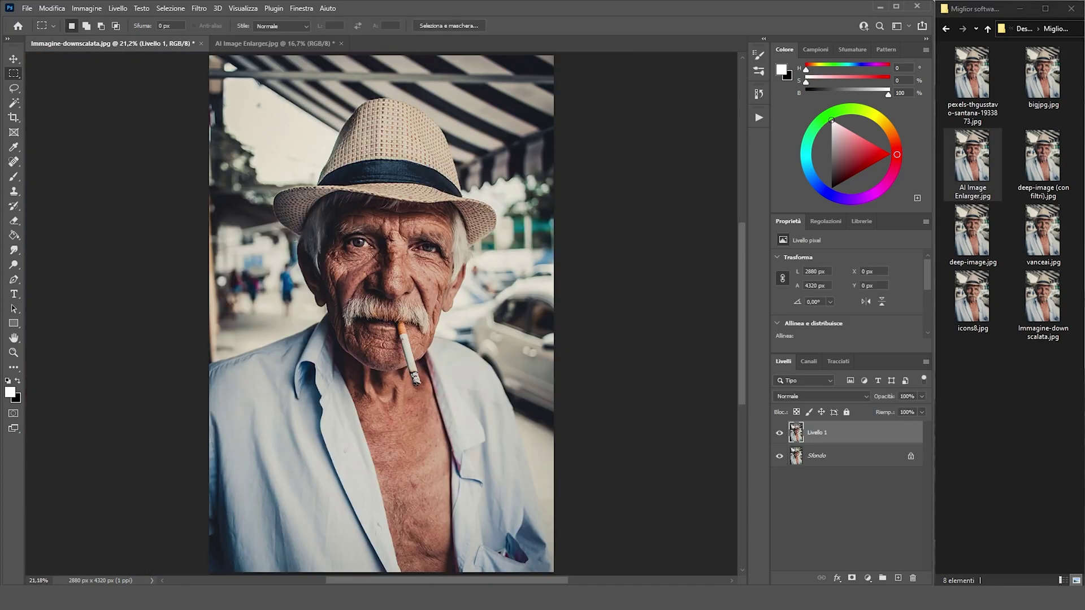
Zoom to 100% around the mouth and toggle Livello 1 against the Sfondo base
key("z")
key("ctrl+1")
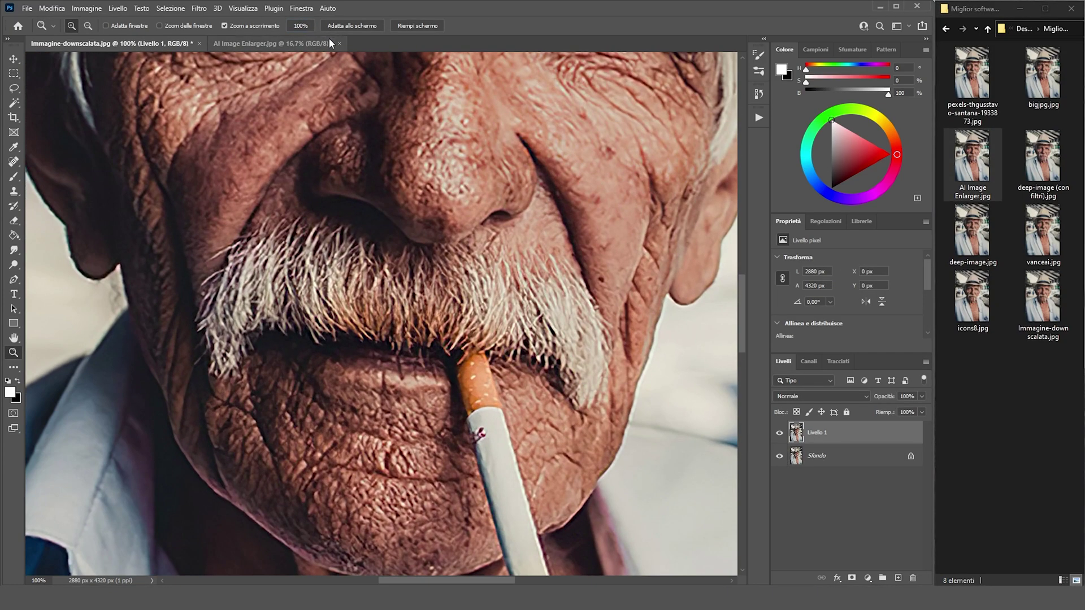
left_click_drag(741, 366, 741, 314)
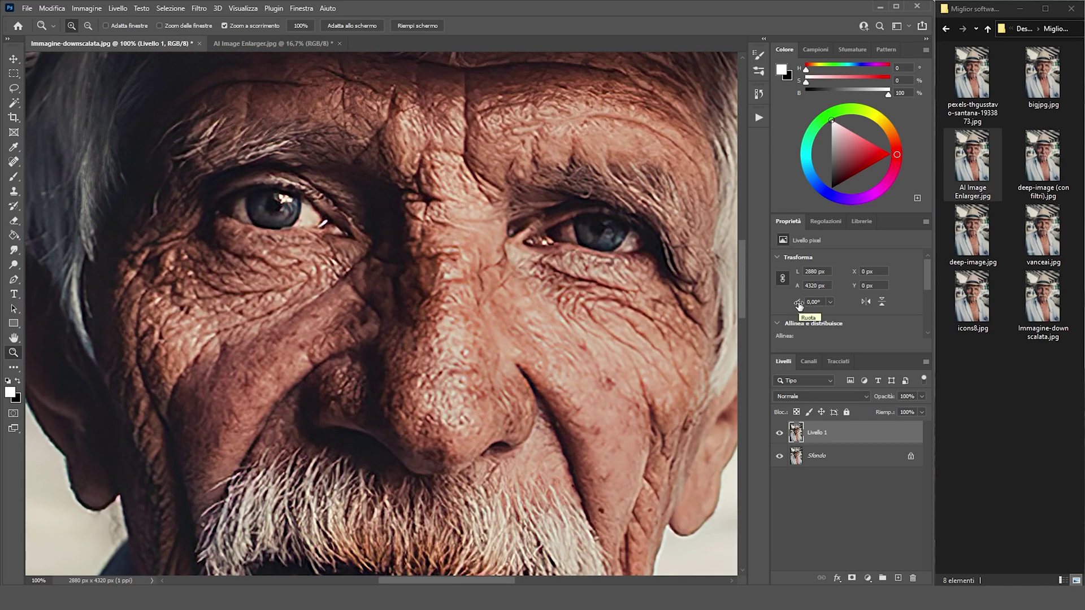
left_click(779, 433)
left_click(779, 434)
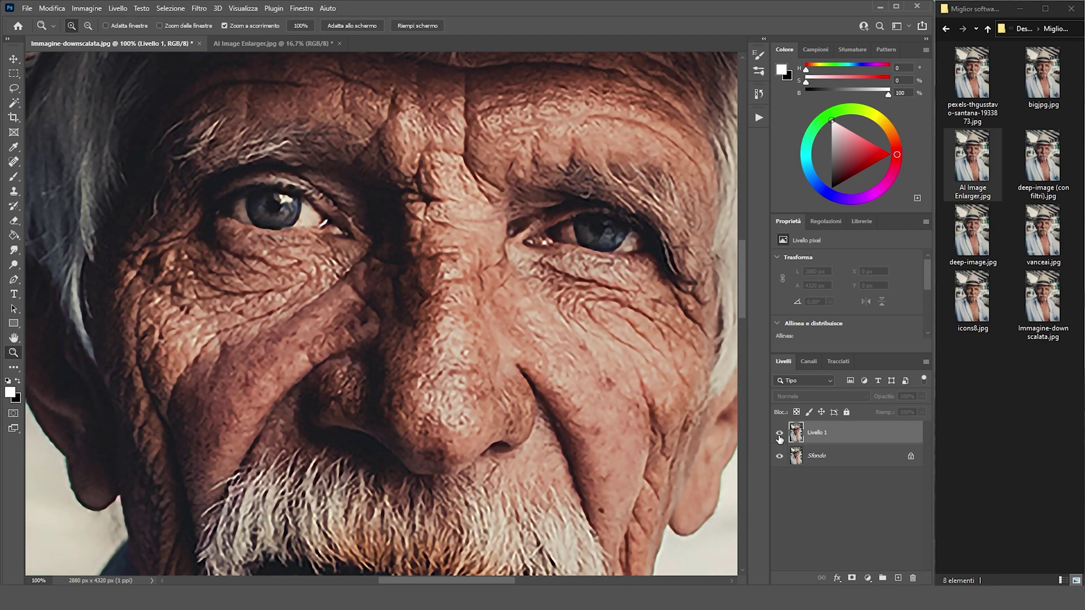
left_click(779, 434)
Finish comparing the layers, leave Livello 1 hidden, and fit the portrait on screen
left_click(779, 434)
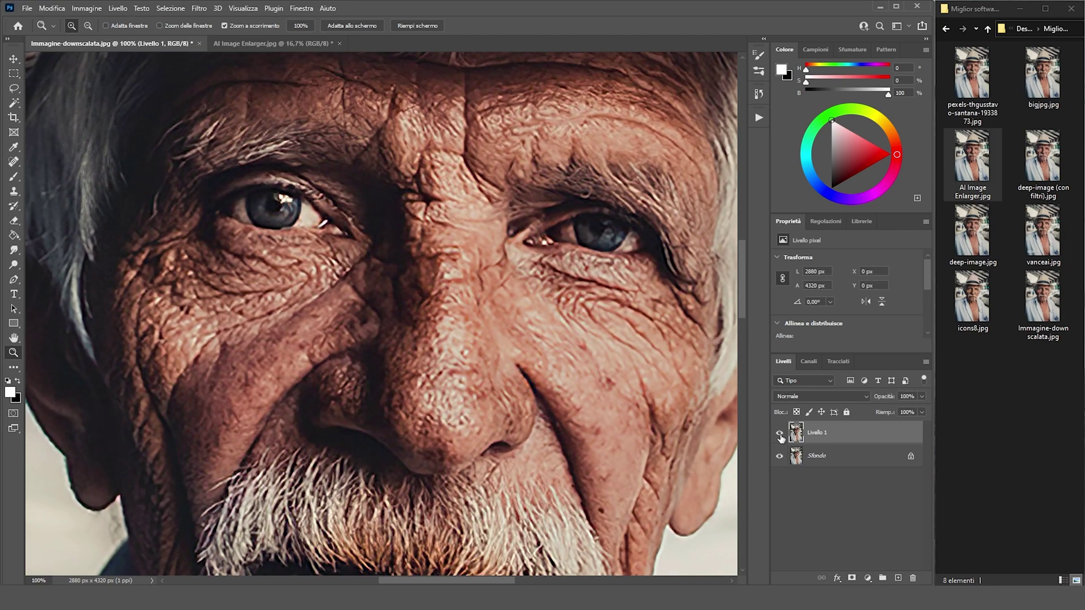
left_click(779, 434)
left_click(779, 434)
left_click(779, 434)
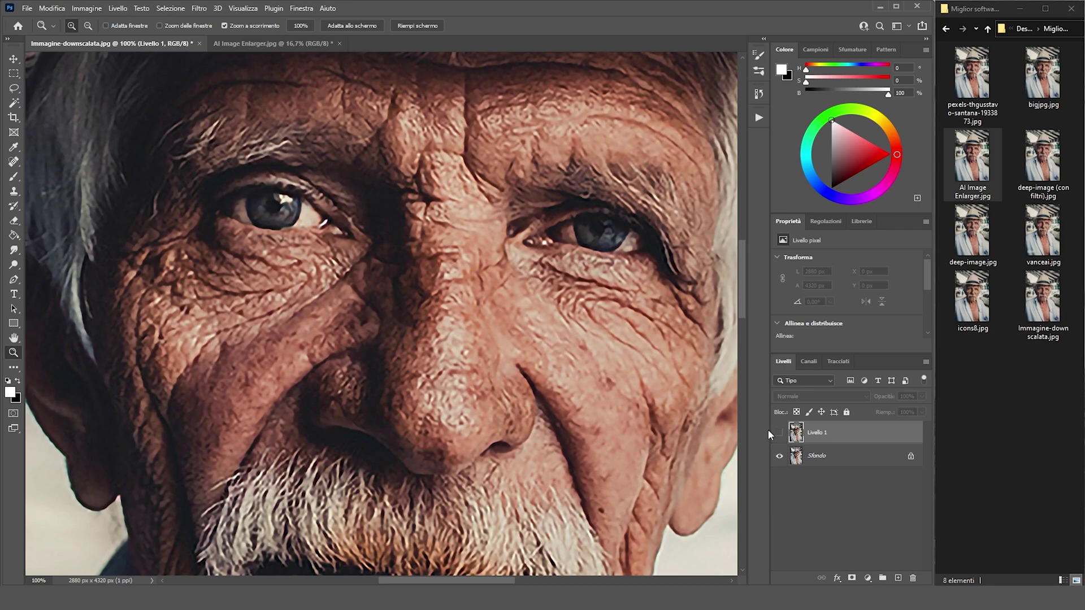
left_click(778, 434)
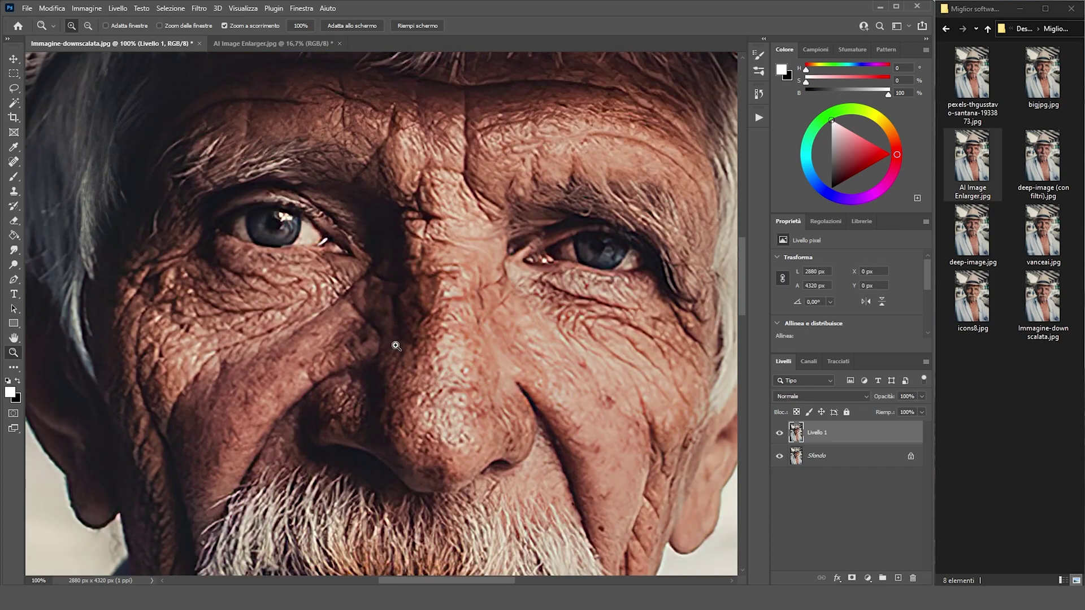
left_click(779, 434)
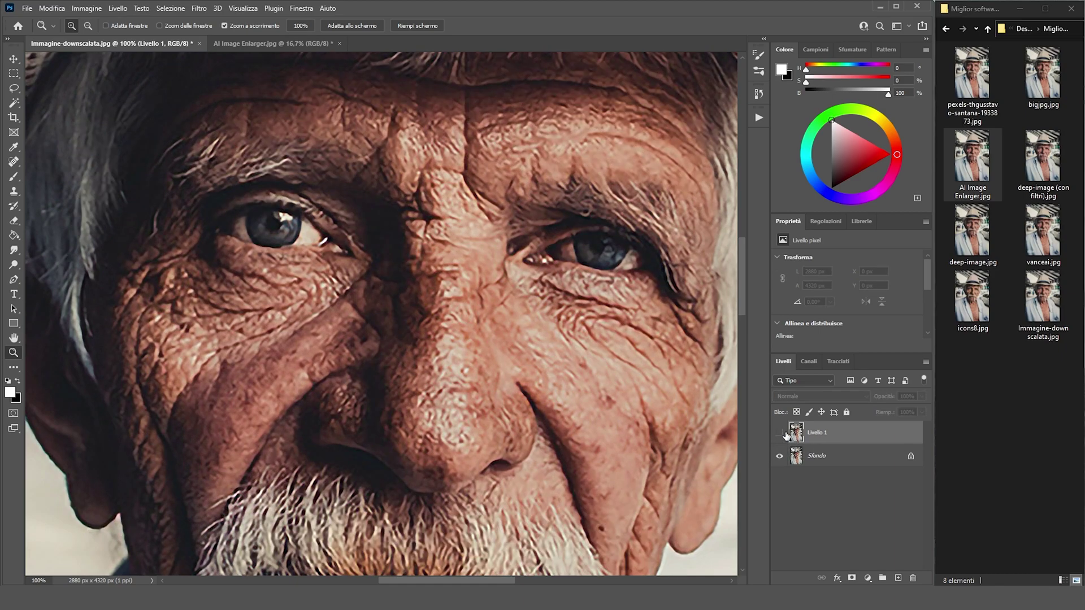
left_click(352, 27)
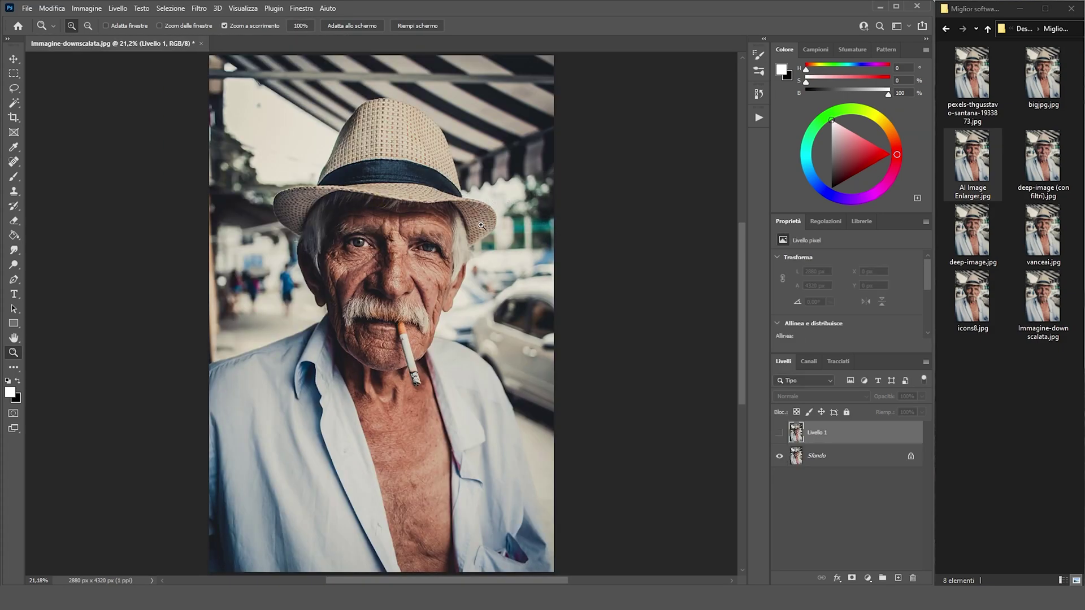